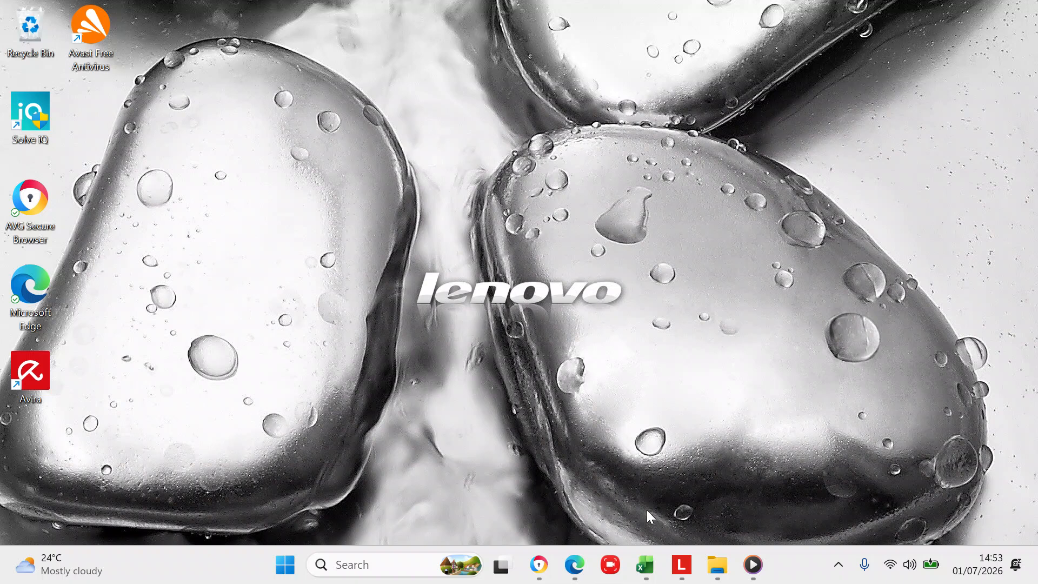
# Switch to the Excel workbook and insert a recommended Line chart from the Month and Total Waste Cost data in A1:B26
pyautogui.click(646, 564)
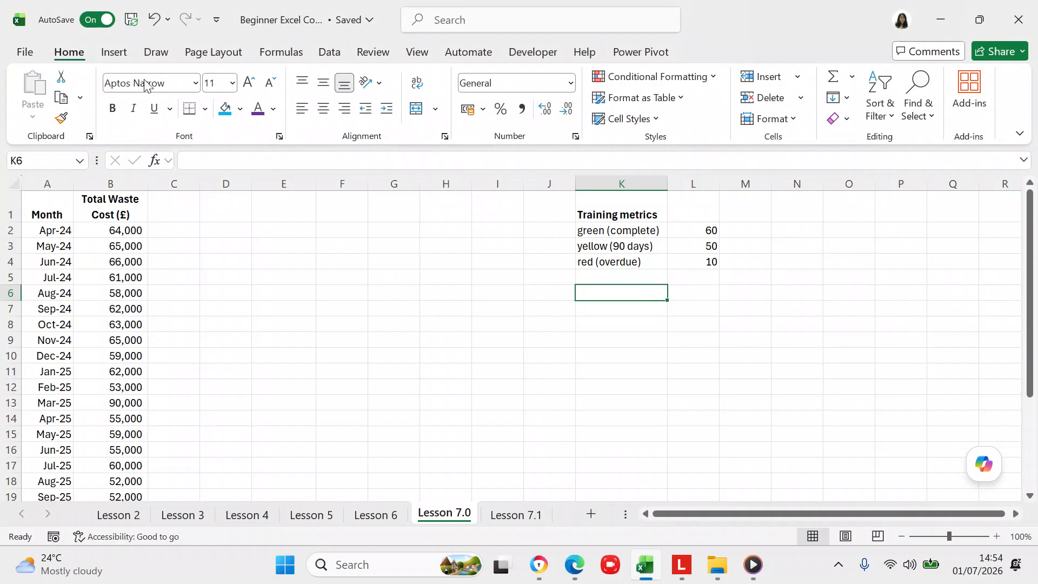
pyautogui.click(114, 50)
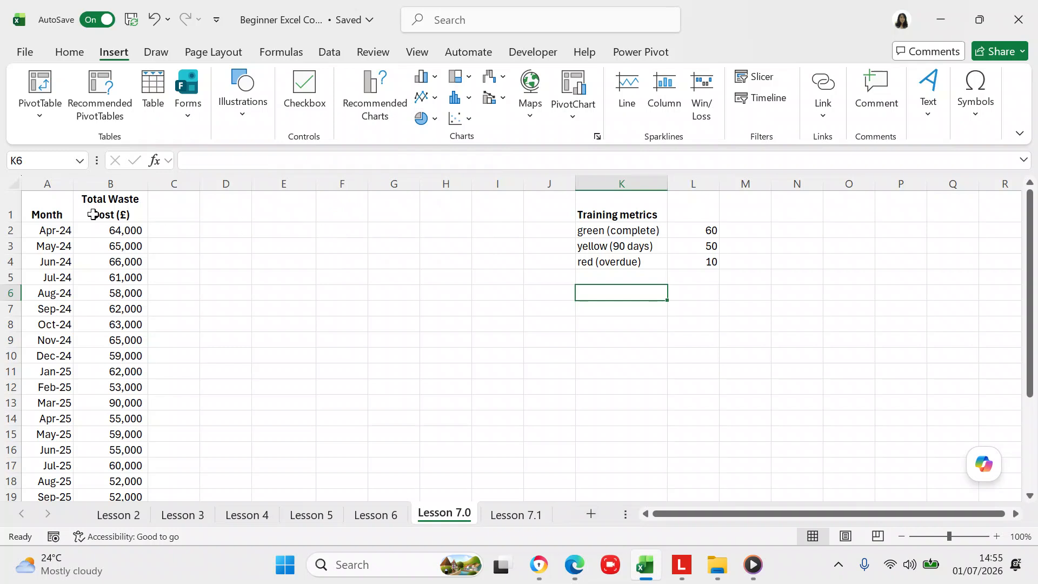
pyautogui.click(61, 201)
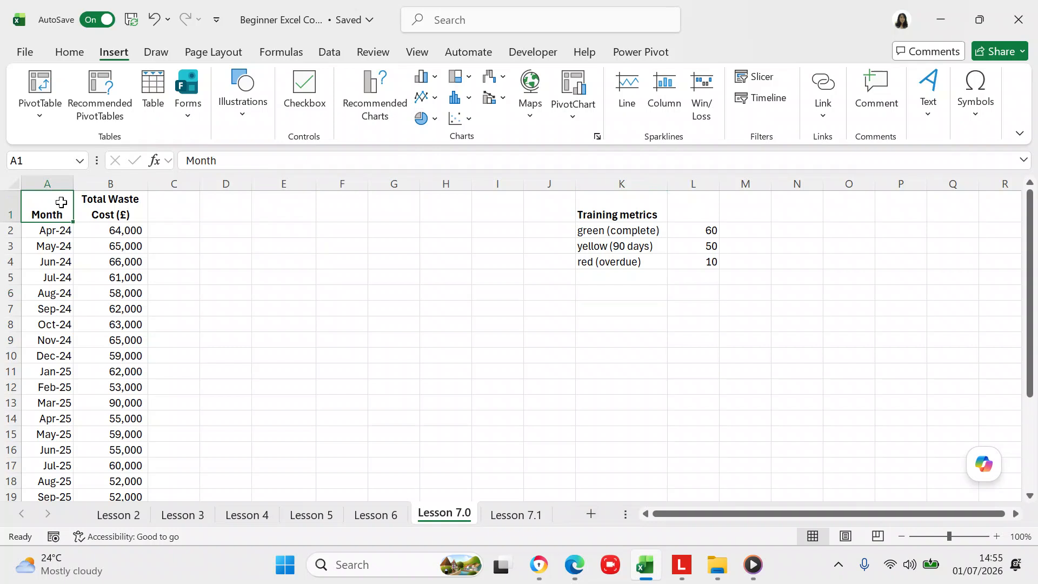
pyautogui.hotkey('shift', 'Right')
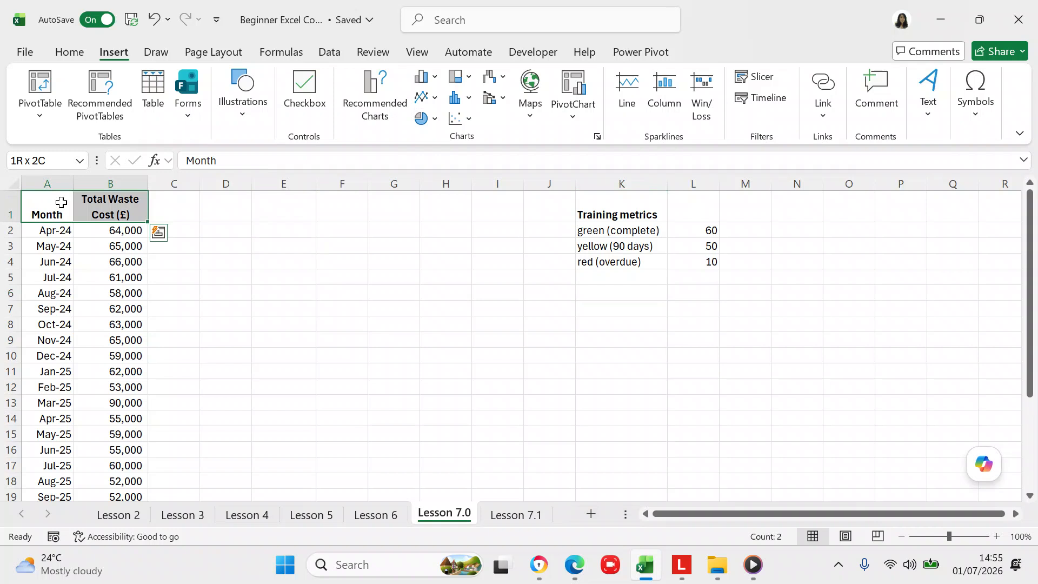
pyautogui.hotkey('shift', 'Down')
pyautogui.hotkey('shift', 'Down')
pyautogui.hotkey('shift', 'Down')
pyautogui.hotkey('shift', 'Down')
pyautogui.hotkey('shift', 'Down')
pyautogui.hotkey('shift', 'Down')
pyautogui.hotkey('shift', 'Down')
pyautogui.hotkey('shift', 'Down')
pyautogui.hotkey('shift', 'Down')
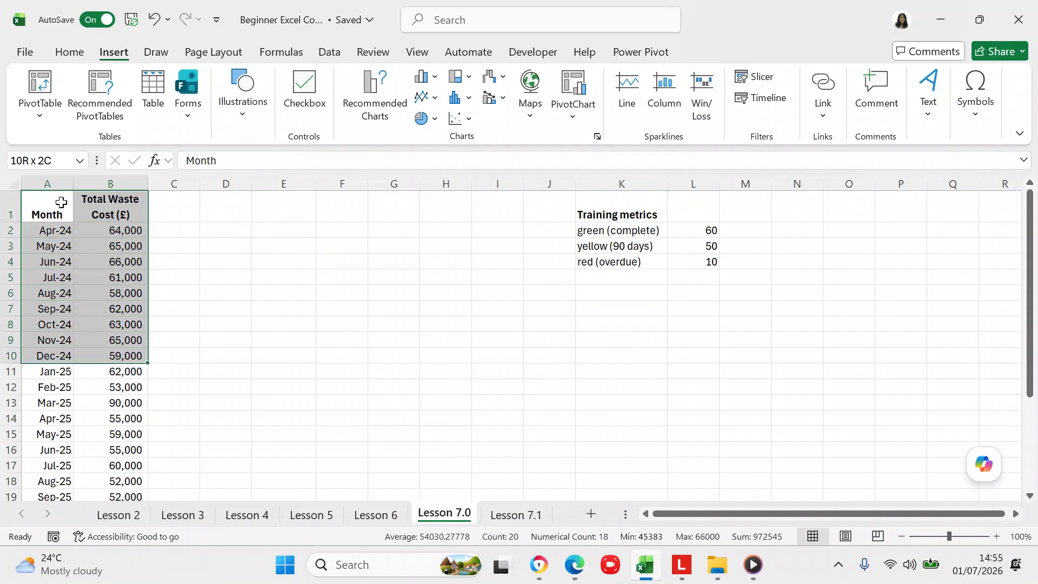
pyautogui.hotkey('shift', 'Down')
pyautogui.hotkey('shift', 'Down')
pyautogui.hotkey('shift', 'Down')
pyautogui.hotkey('shift', 'Down')
pyautogui.hotkey('shift', 'Down')
pyautogui.hotkey('shift', 'Down')
pyautogui.hotkey('shift', 'Down')
pyautogui.hotkey('shift', 'Down')
pyautogui.hotkey('shift', 'Down')
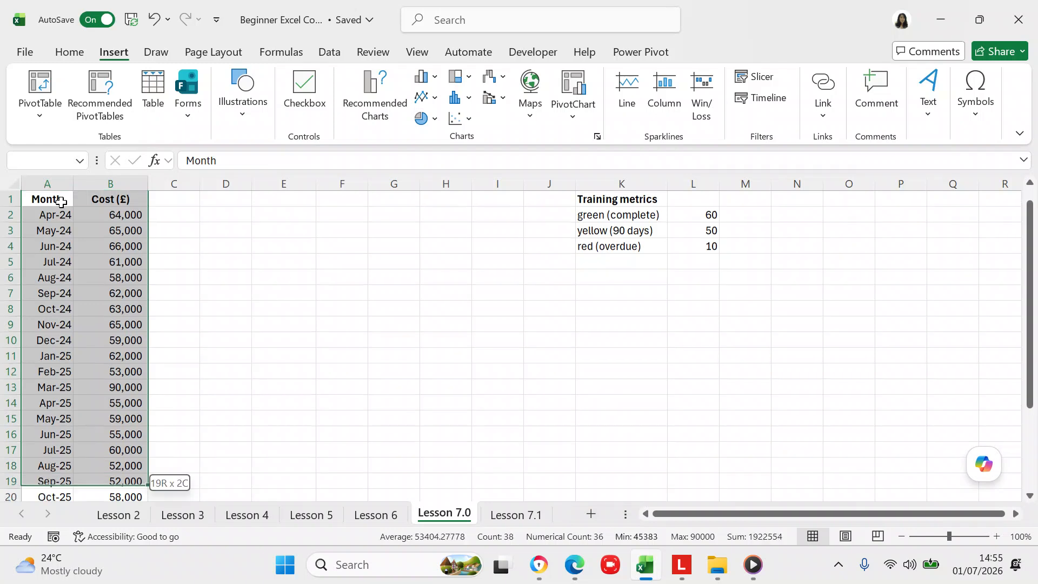
pyautogui.hotkey('shift', 'Down')
pyautogui.hotkey('shift', 'Down')
pyautogui.hotkey('shift', 'Down')
pyautogui.hotkey('shift', 'Down')
pyautogui.hotkey('shift', 'Down')
pyautogui.hotkey('shift', 'Down')
pyautogui.hotkey('shift', 'Down')
pyautogui.hotkey('shift', 'Down')
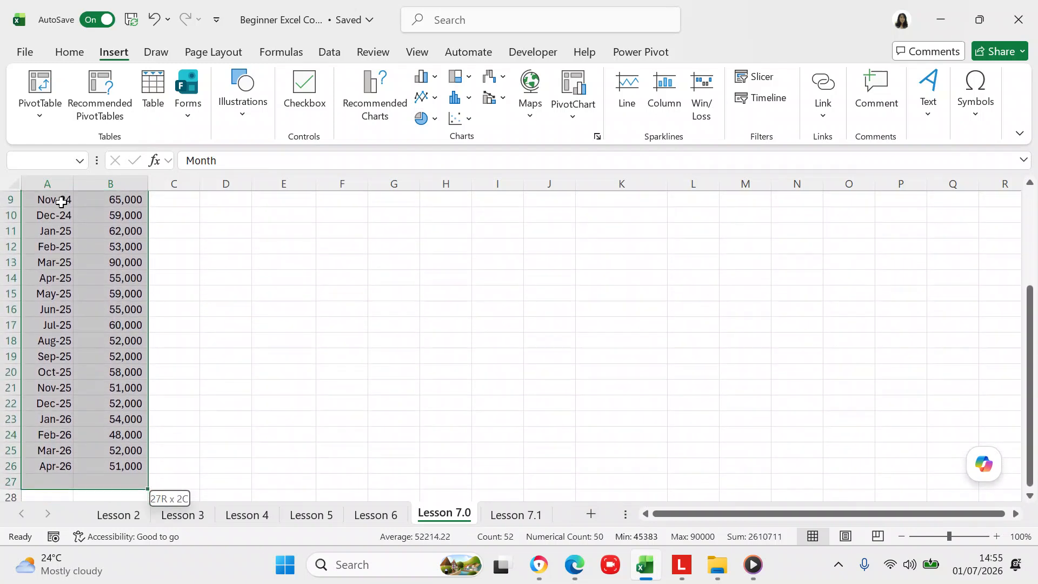
pyautogui.hotkey('shift', 'Up')
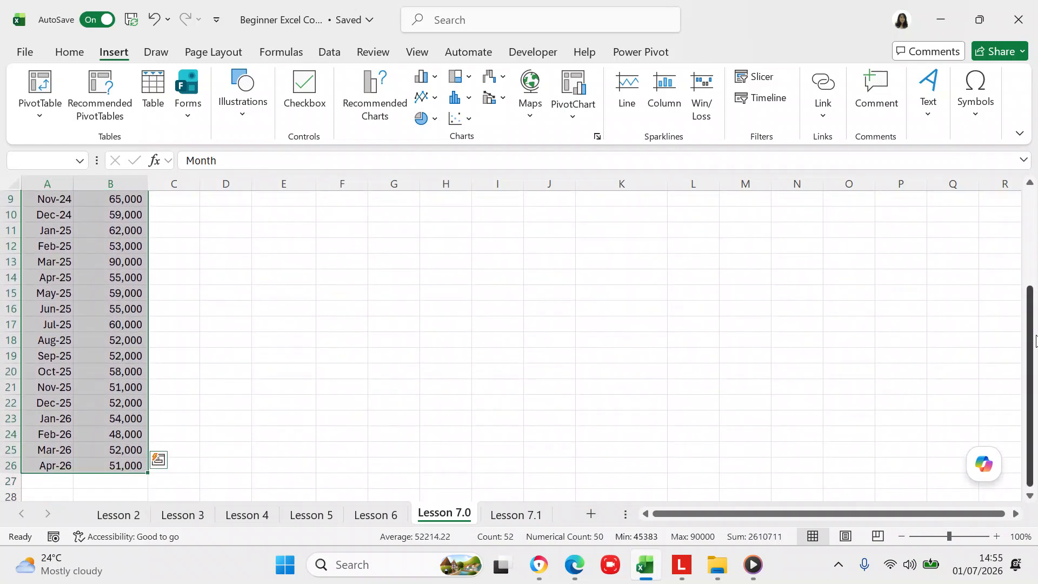
pyautogui.moveTo(1024, 372); pyautogui.dragTo(1026, 278)
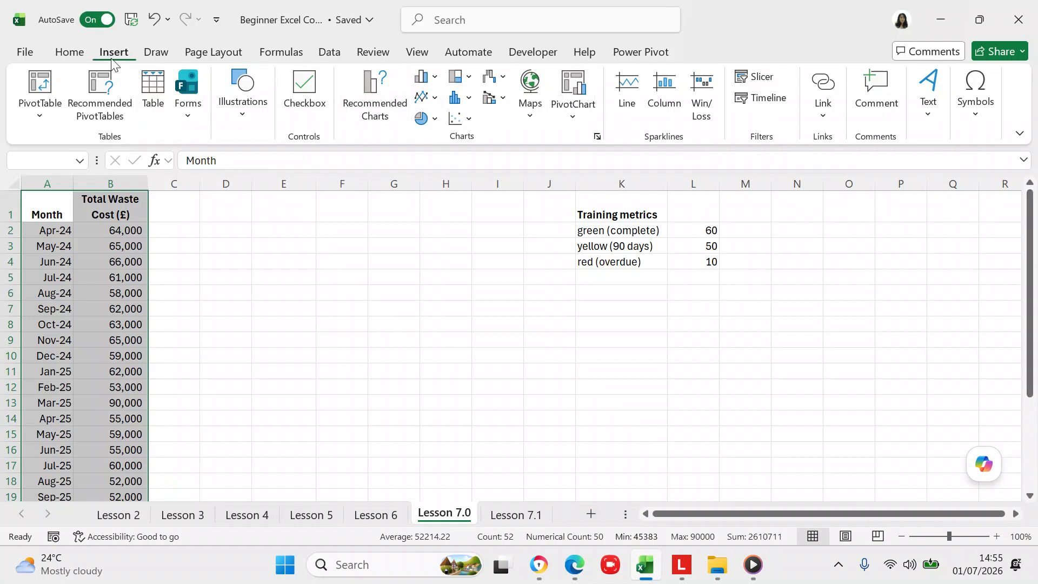
pyautogui.click(365, 101)
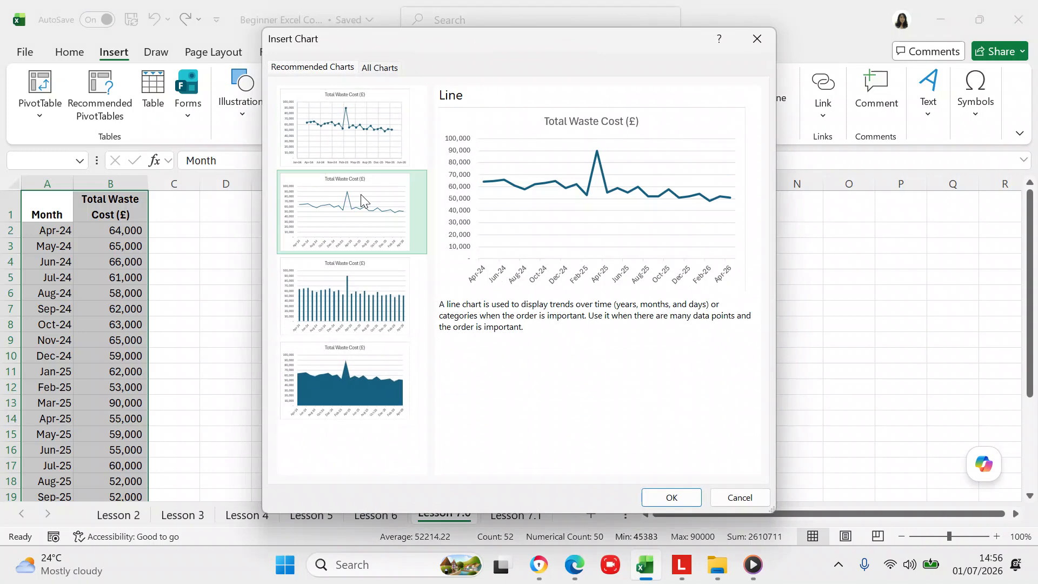
pyautogui.click(670, 496)
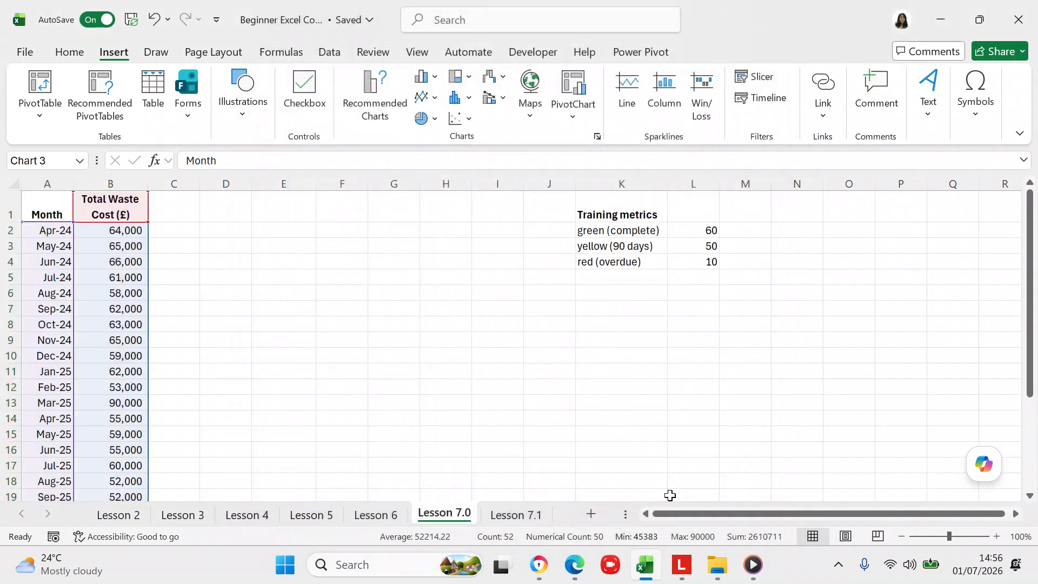
# Move the Total Waste Cost line chart beside its source data, across columns C to J, and deselect it
pyautogui.moveTo(608, 249); pyautogui.dragTo(467, 219)
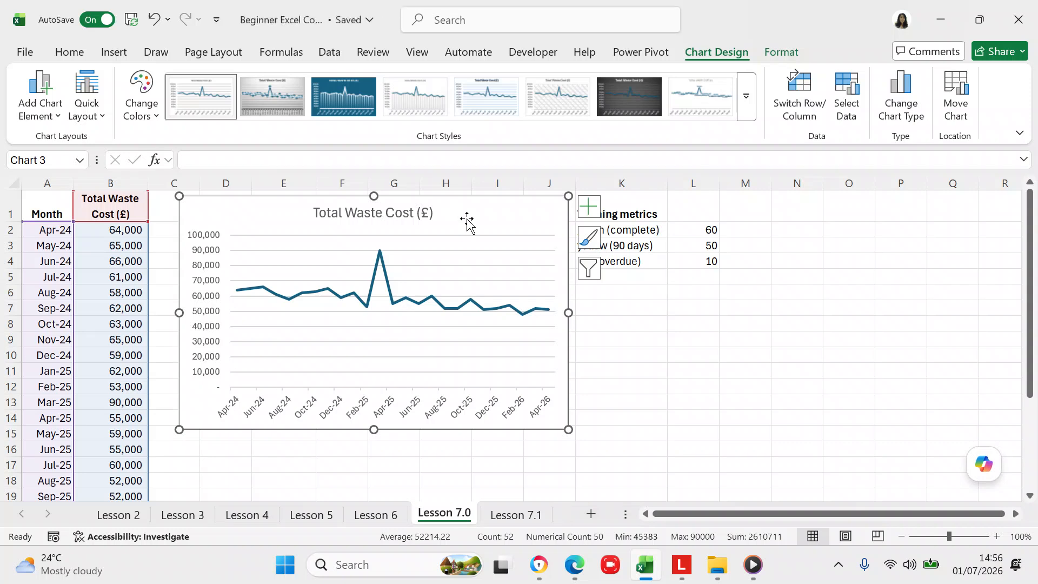
pyautogui.click(642, 421)
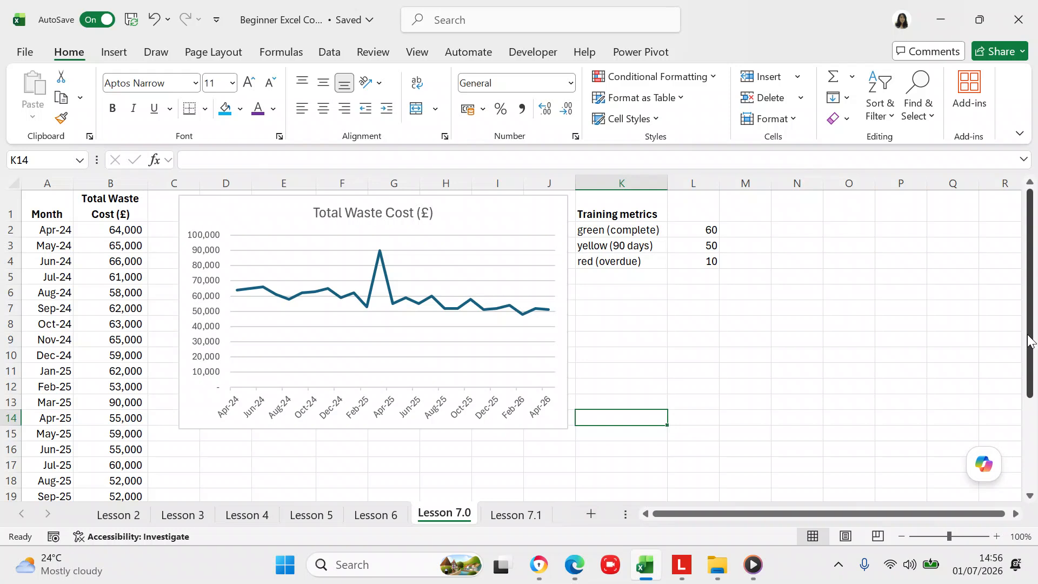
pyautogui.moveTo(1028, 341)
pyautogui.mouseDown()
pyautogui.moveTo(1026, 434)
pyautogui.moveTo(1030, 357)
pyautogui.mouseUp()
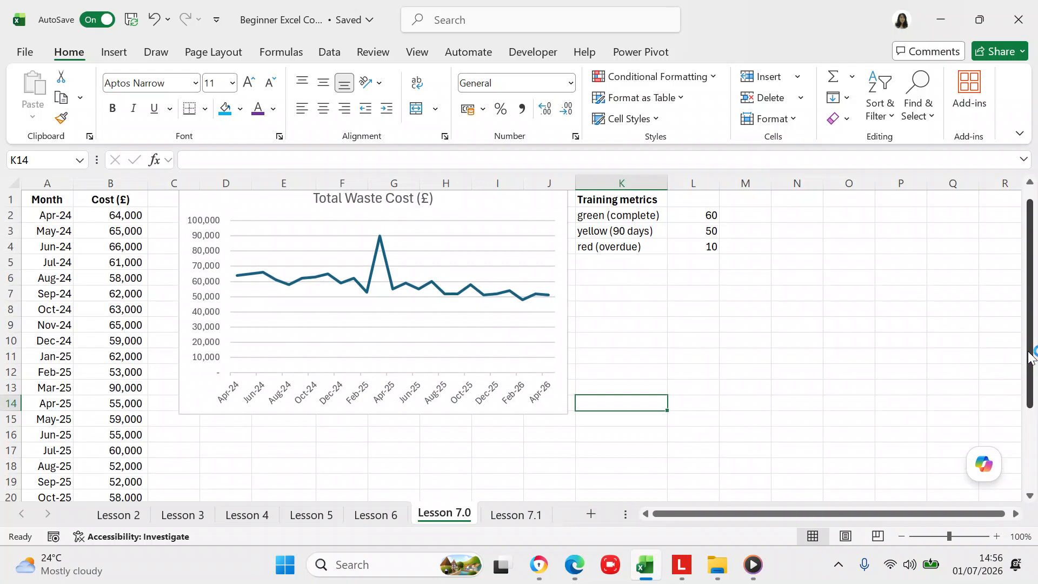
pyautogui.moveTo(1029, 357); pyautogui.dragTo(1034, 317)
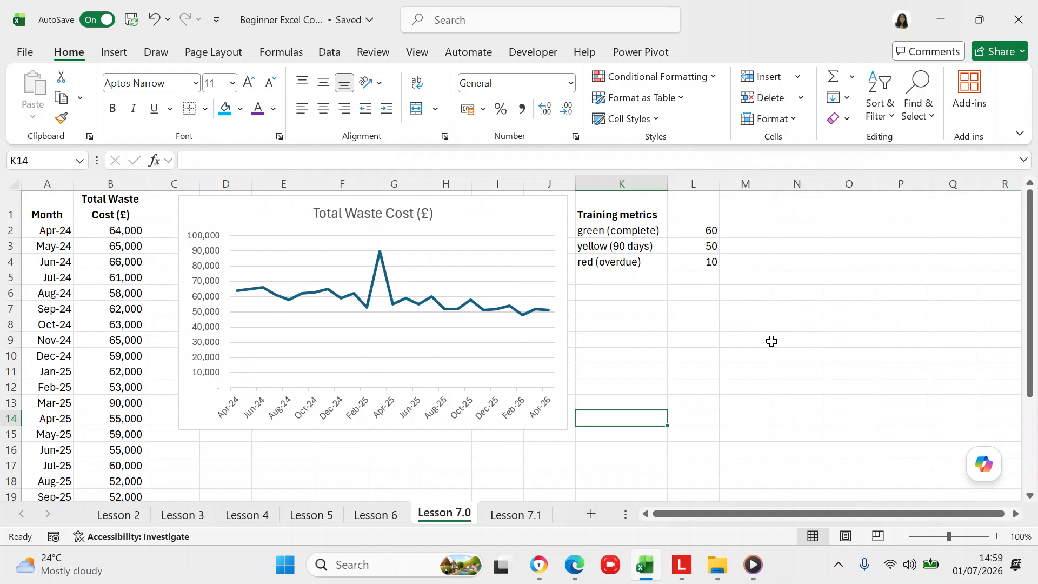
# Insert a recommended Pie chart from the Training metrics data in K1:L4 and move it below that table
pyautogui.click(629, 217)
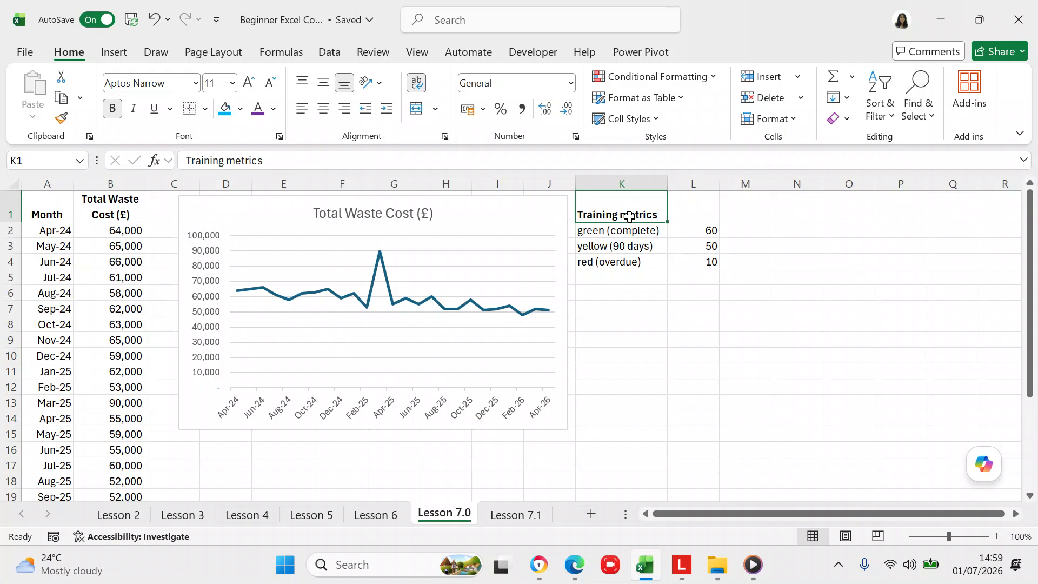
pyautogui.hotkey('shift', 'Right')
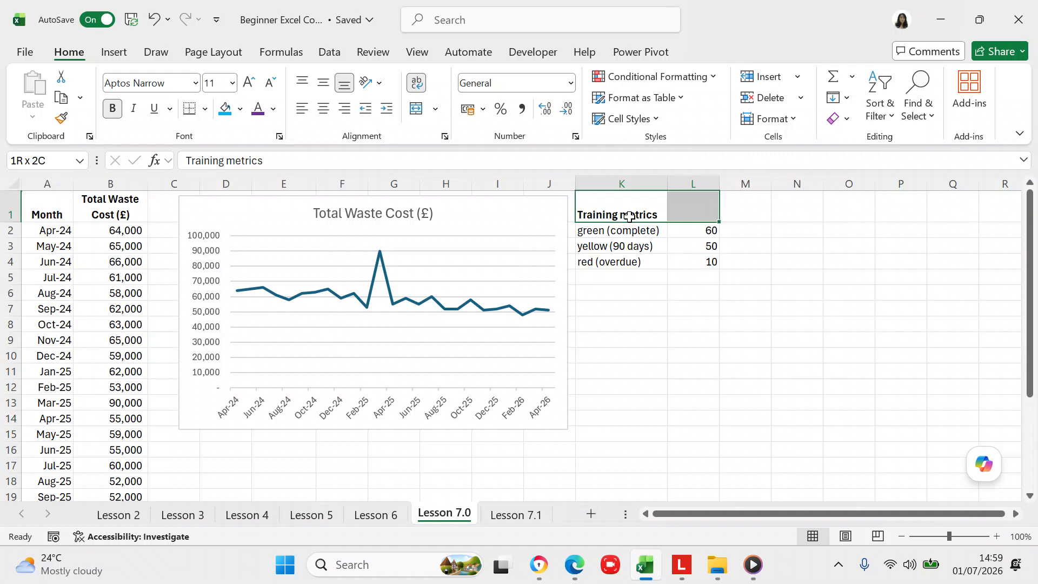
pyautogui.hotkey('shift', 'Down')
pyautogui.hotkey('shift', 'Down')
pyautogui.hotkey('shift', 'Down')
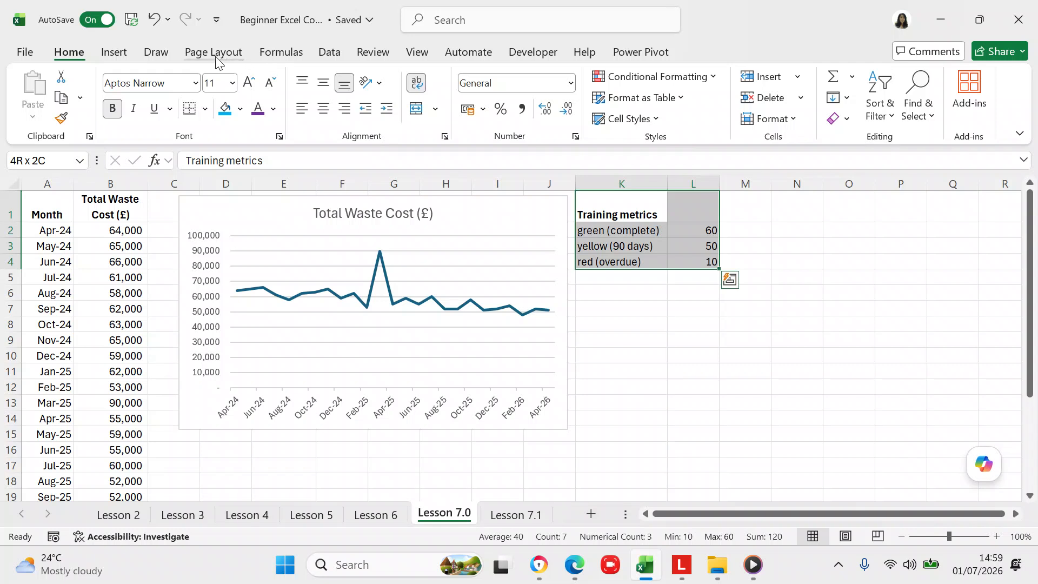
pyautogui.click(126, 52)
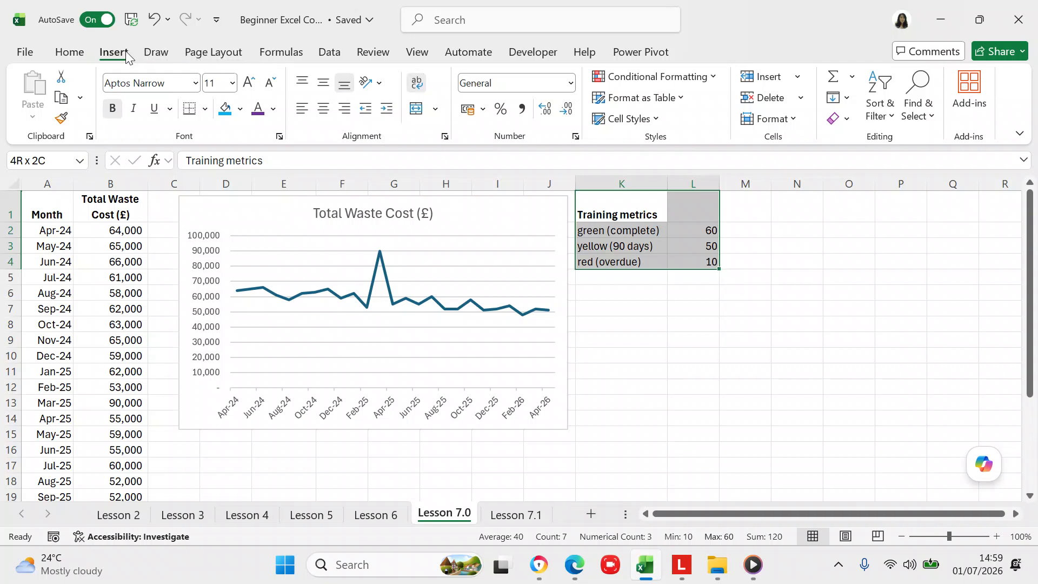
pyautogui.click(373, 99)
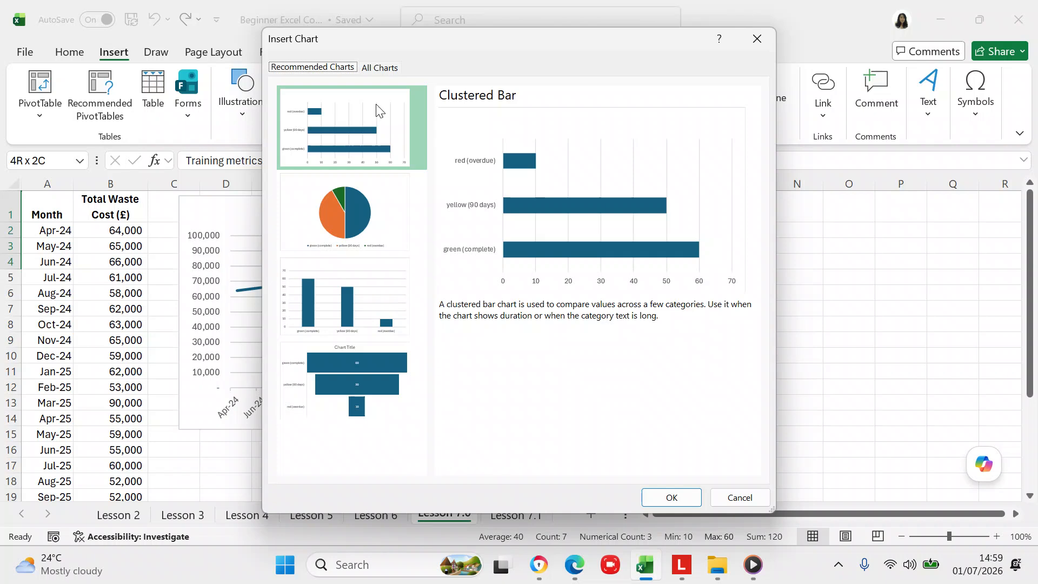
pyautogui.click(378, 207)
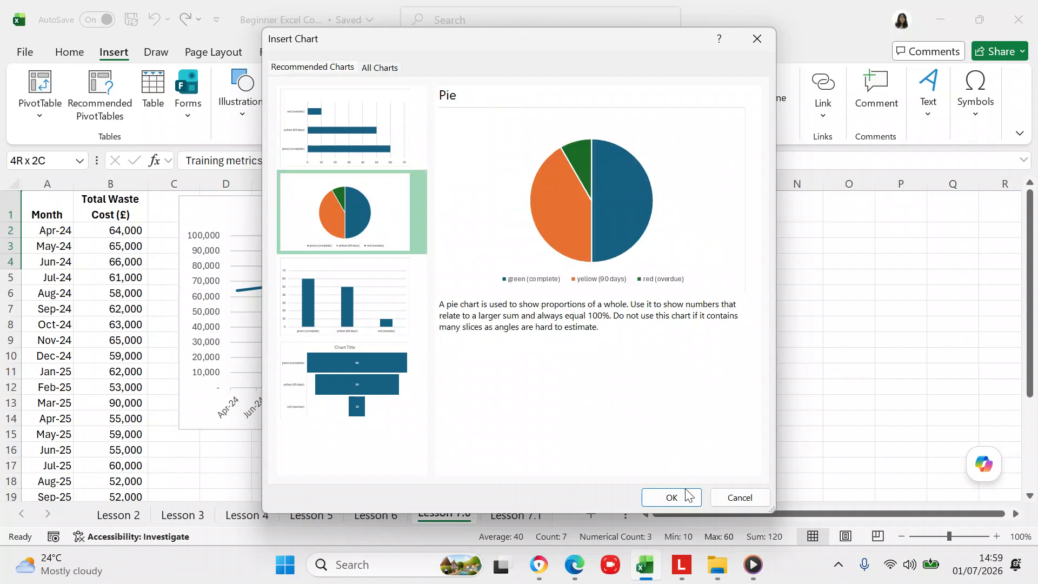
pyautogui.click(687, 503)
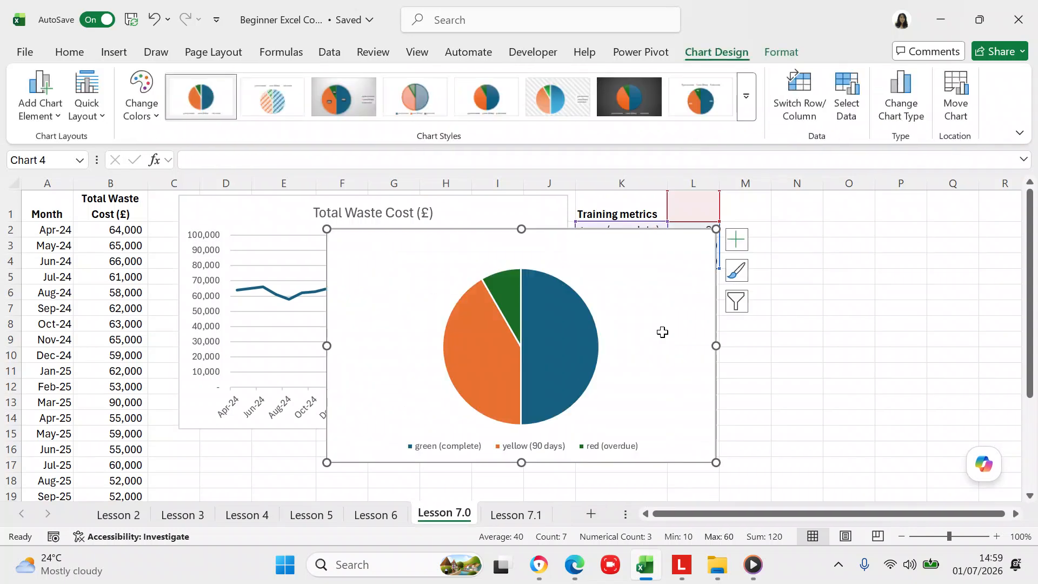
pyautogui.moveTo(646, 256); pyautogui.dragTo(870, 318)
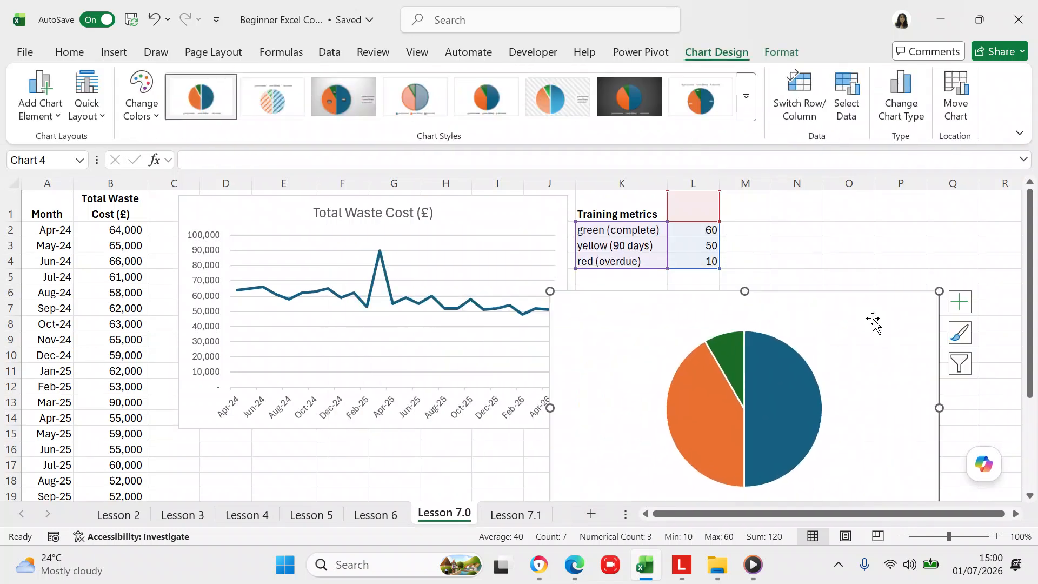
# Move the pie chart to columns M to T and apply the grey gradient style with percentage labels
pyautogui.click(1014, 514)
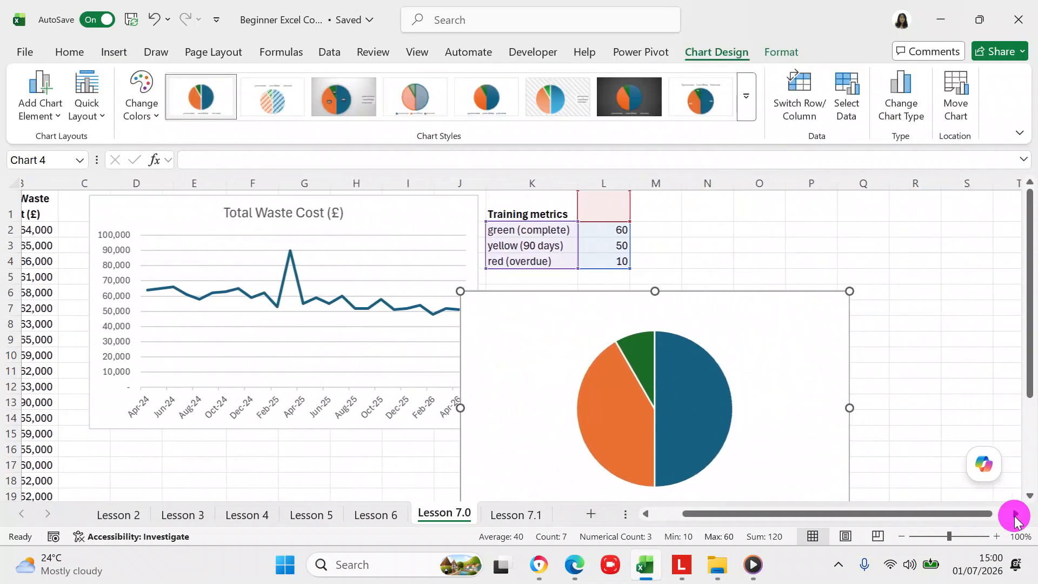
pyautogui.moveTo(535, 335); pyautogui.dragTo(731, 237)
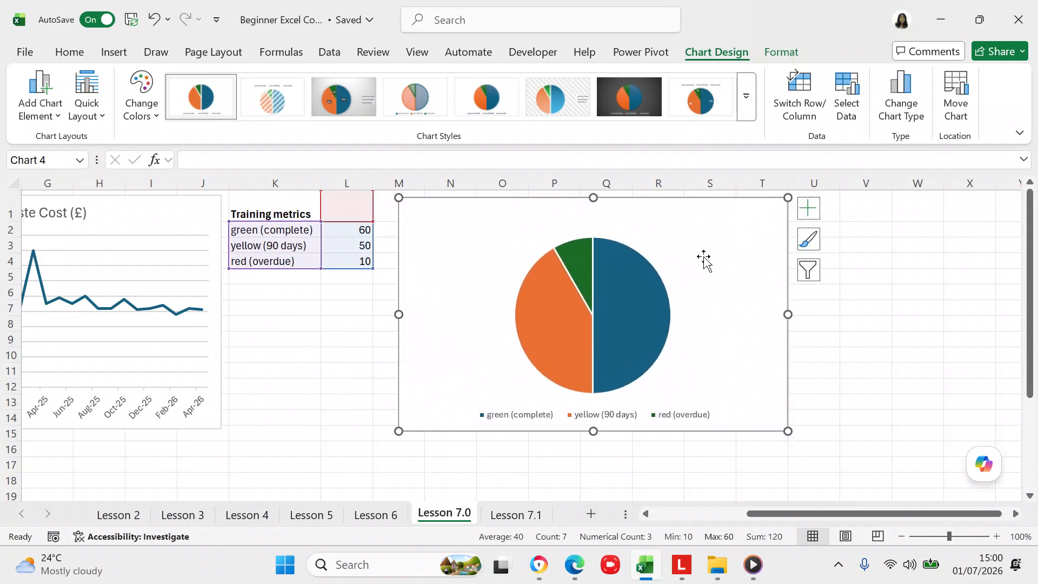
pyautogui.click(809, 239)
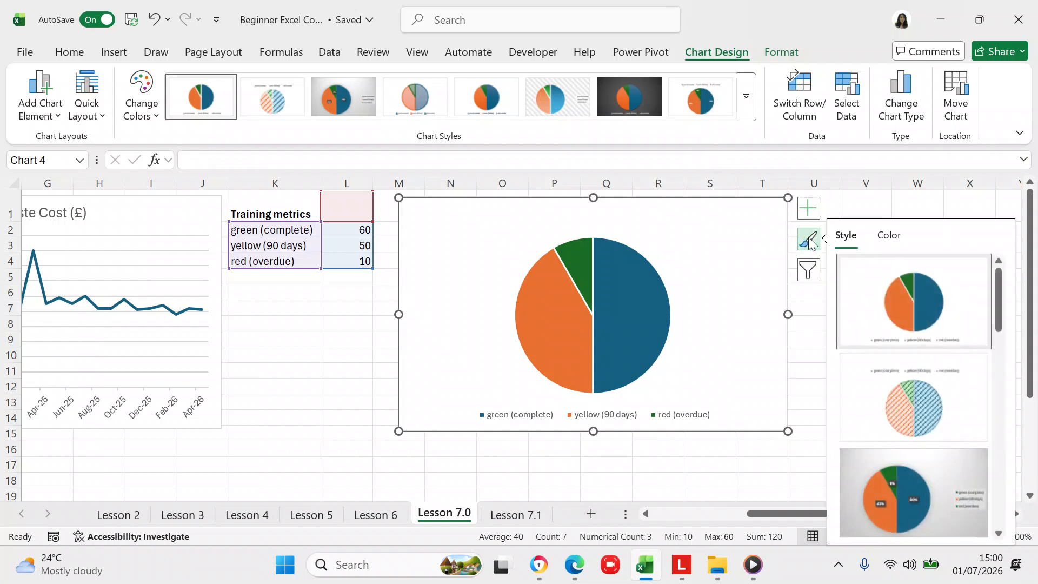
pyautogui.click(965, 496)
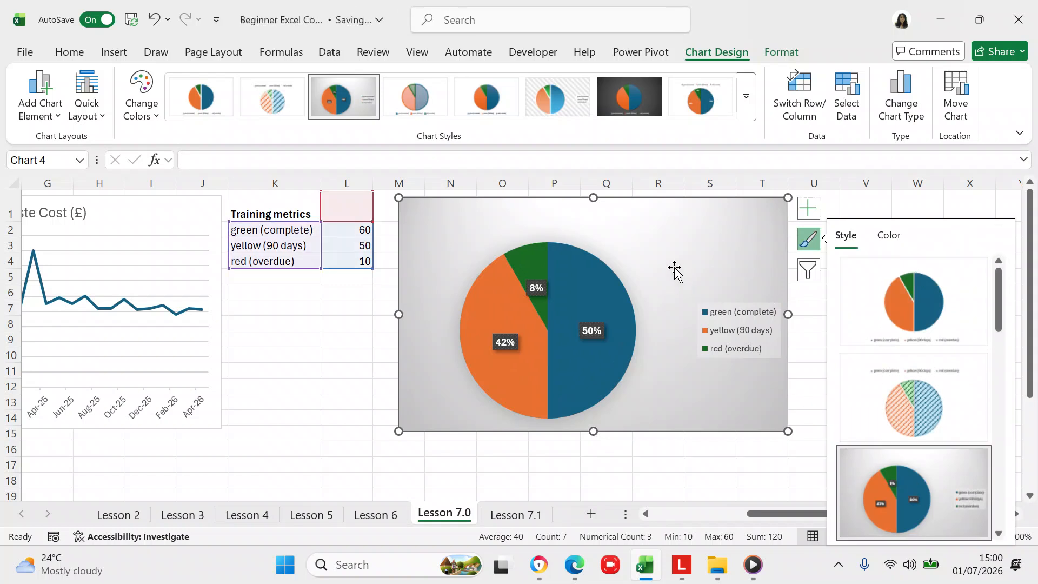
# Open the pie chart area's formatting settings and examine its text options, including Text Outline
pyautogui.click(583, 223)
pyautogui.click(581, 215)
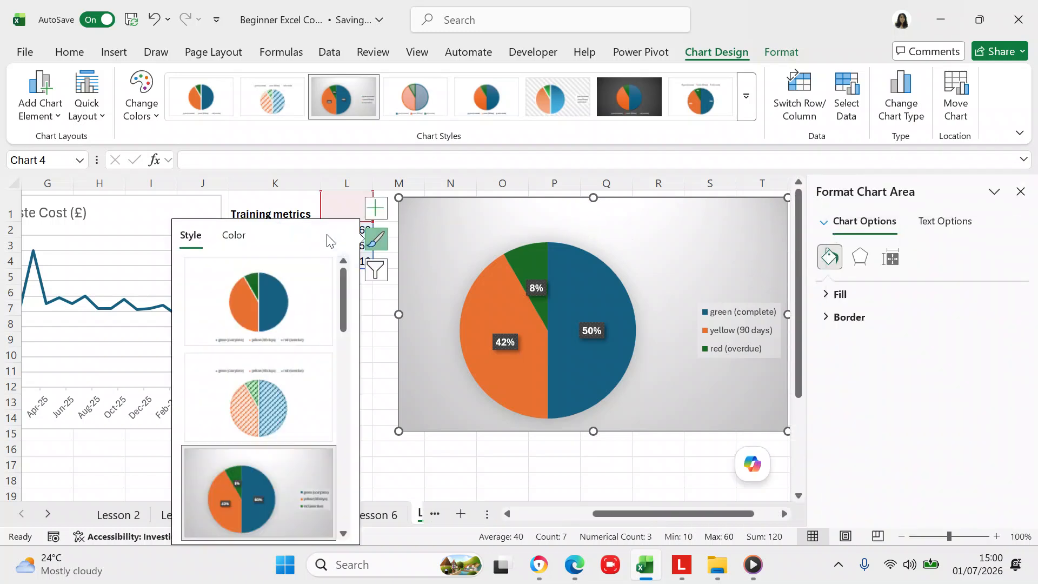
pyautogui.click(573, 225)
pyautogui.click(951, 227)
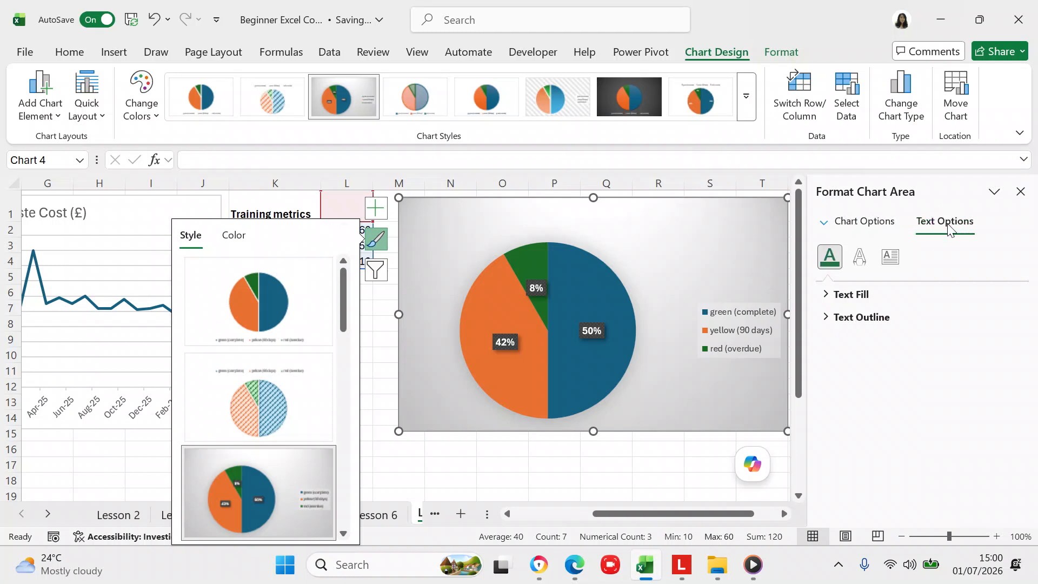
pyautogui.press('Escape')
pyautogui.press('Escape')
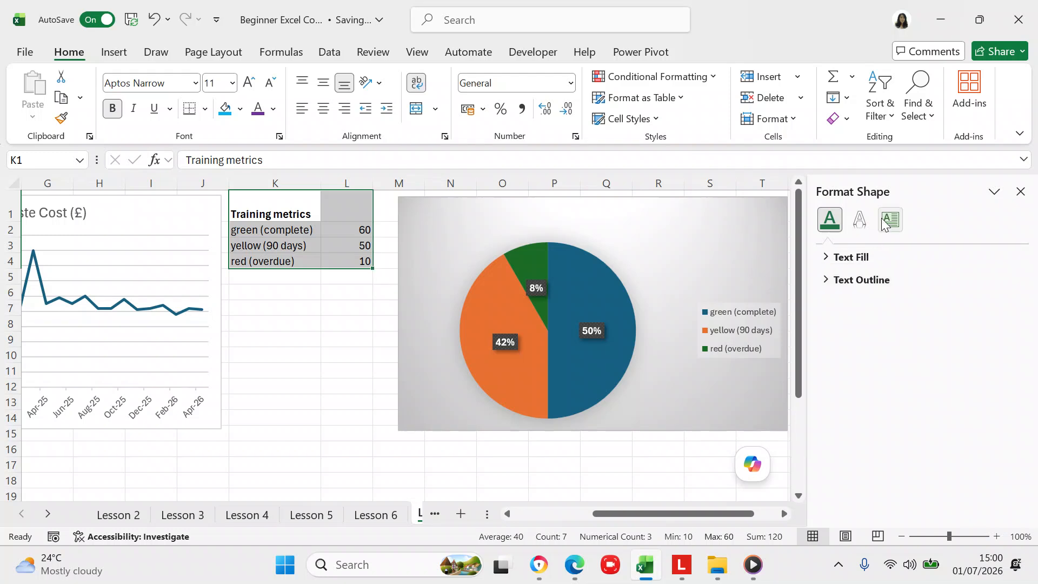
pyautogui.click(862, 280)
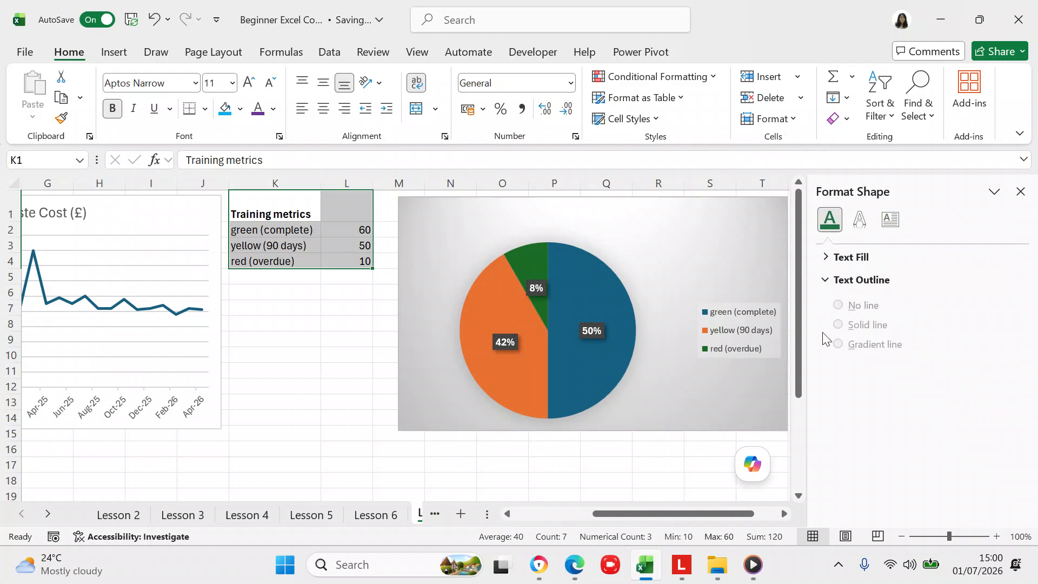
pyautogui.click(688, 250)
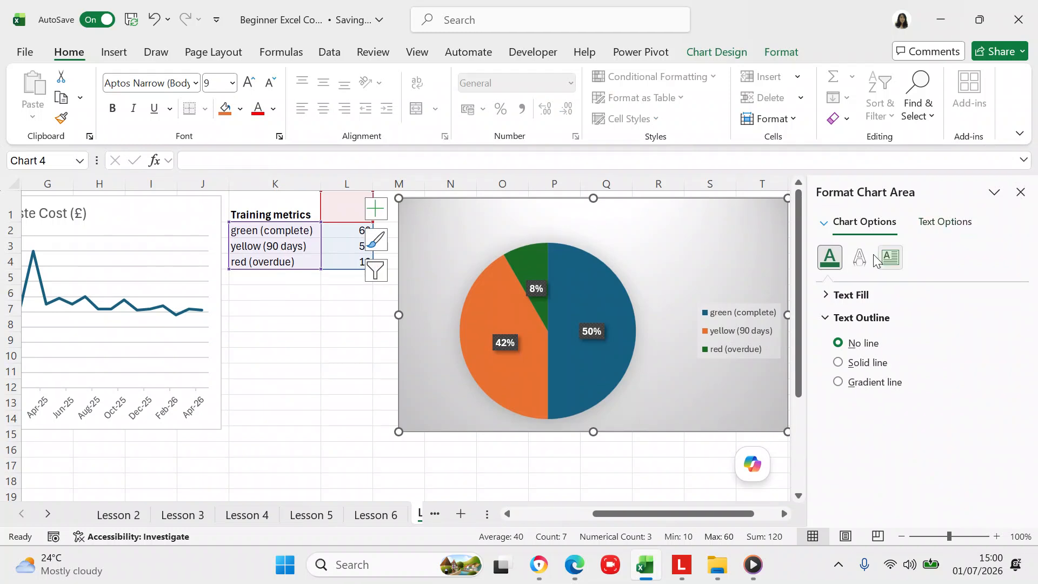
pyautogui.click(696, 219)
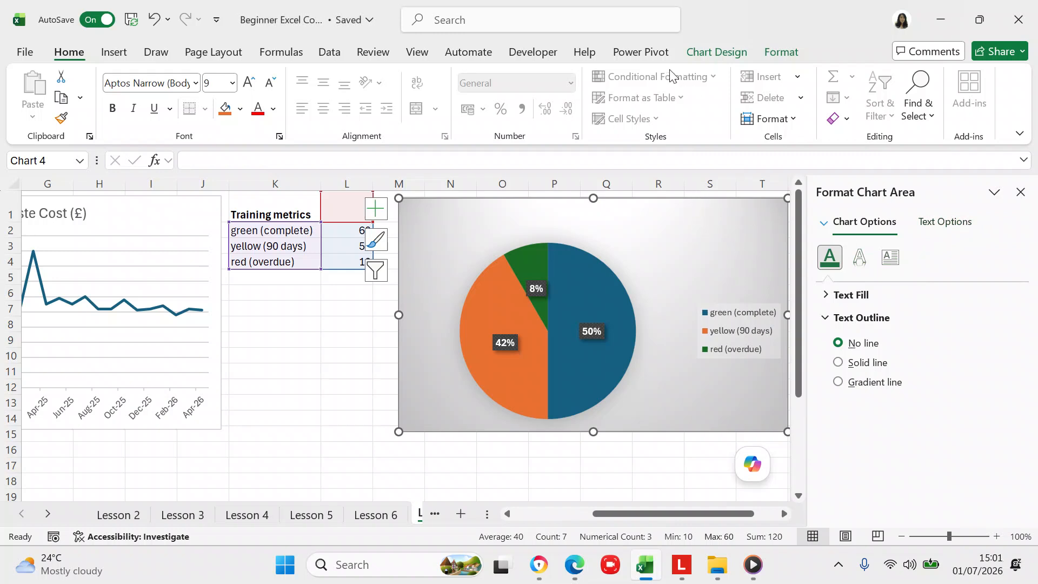
# Undo the pie chart's style change and its last move
pyautogui.click(155, 20)
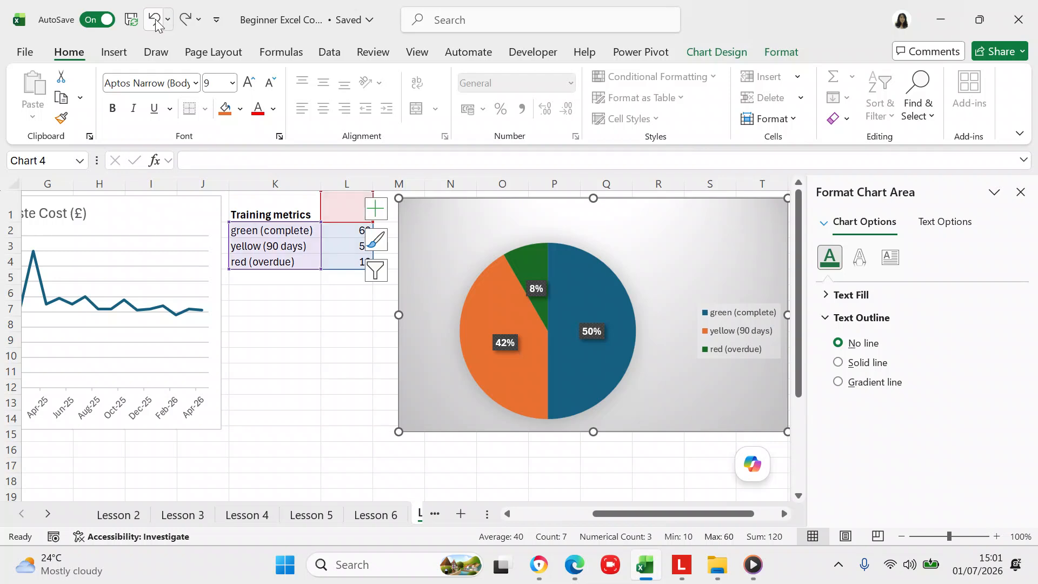
pyautogui.click(156, 20)
pyautogui.click(155, 20)
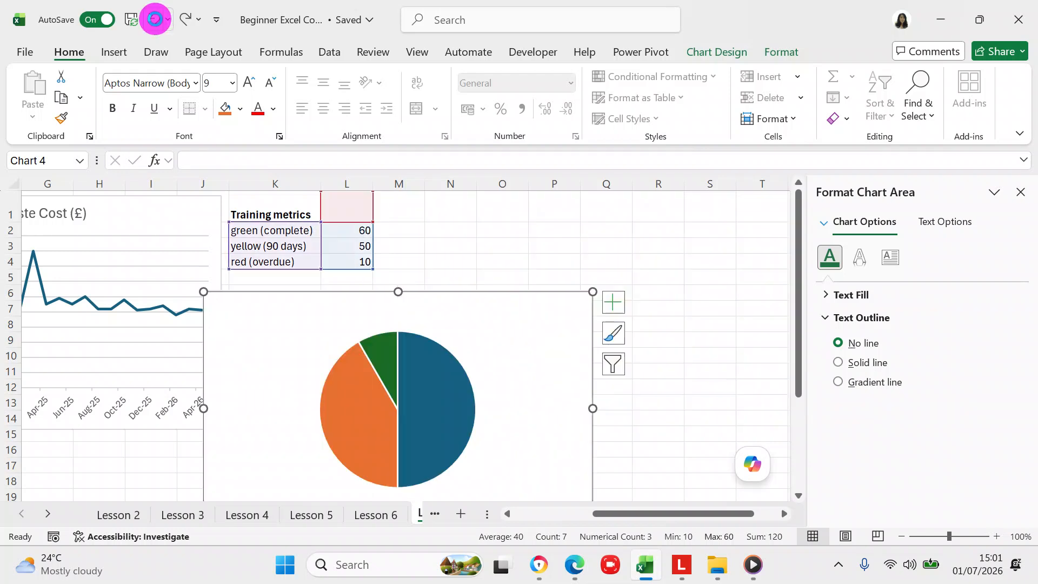
# Undo the pie chart's insertion and close the shape formatting settings
pyautogui.click(155, 21)
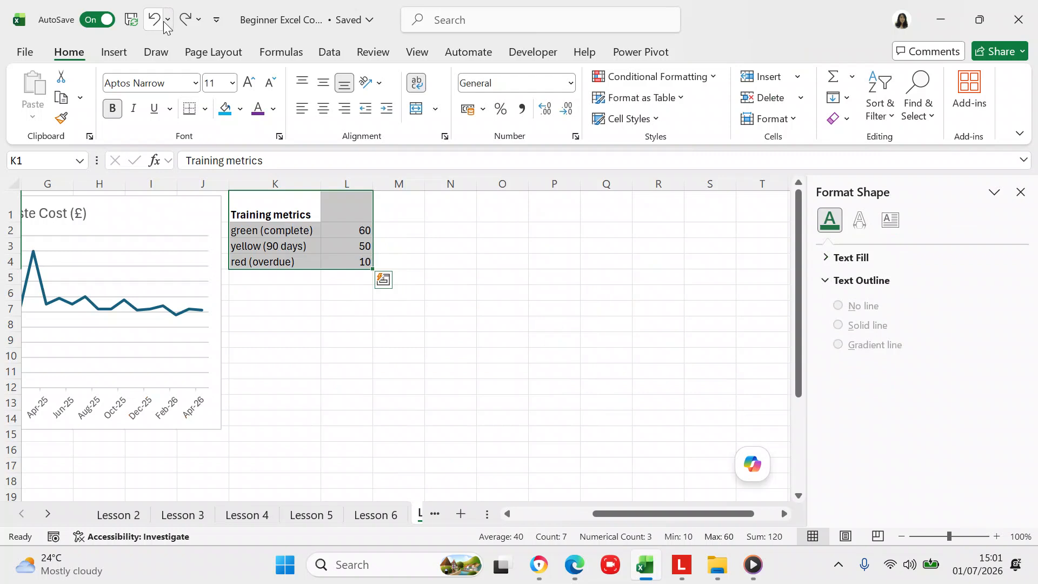
pyautogui.click(1019, 193)
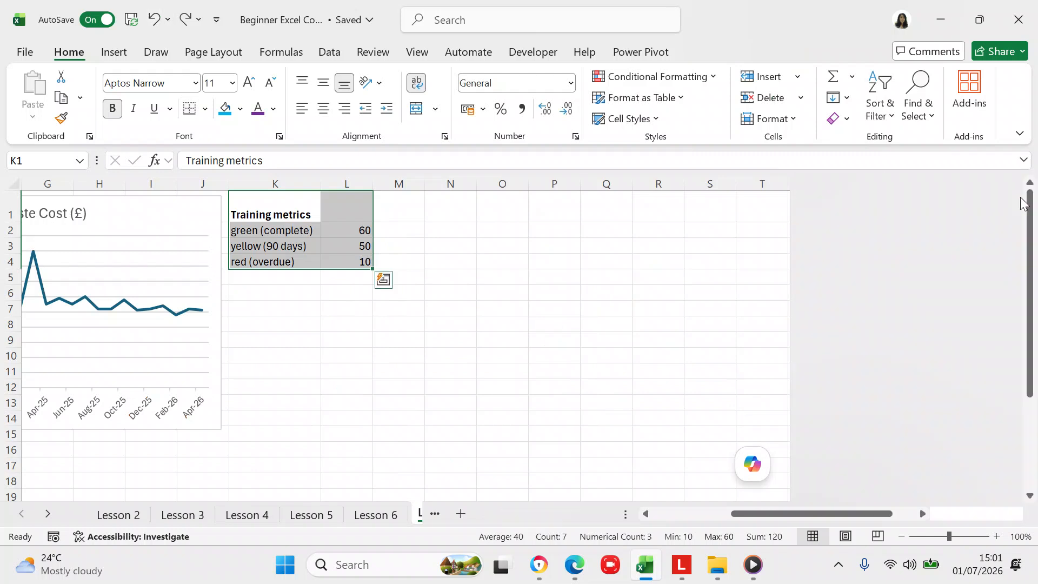
# Try inserting a recommended Pie chart from K1:L4, including the Training metrics heading, and undo the insertion
pyautogui.click(317, 203)
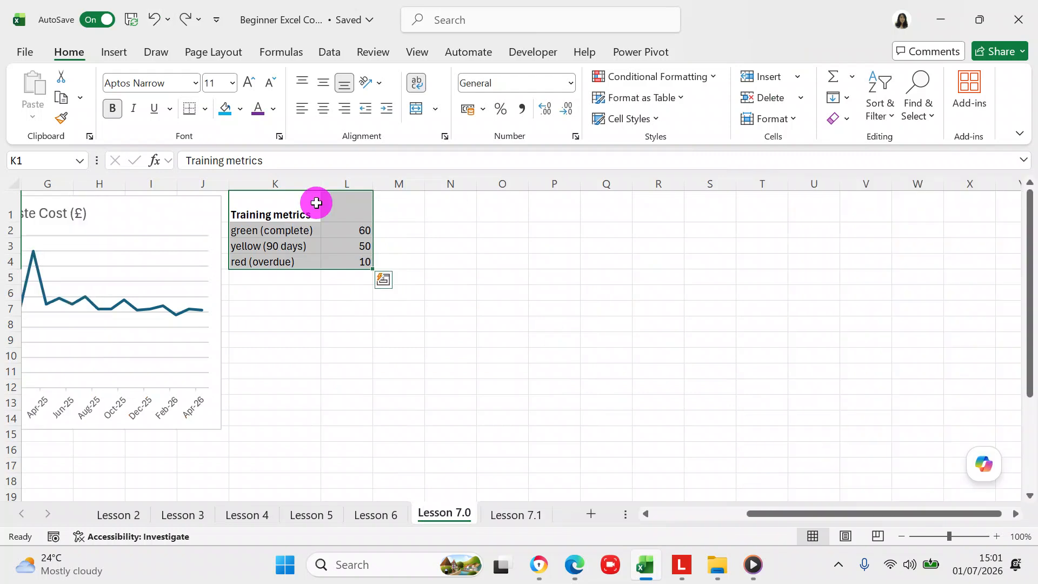
pyautogui.hotkey('shift', 'Right')
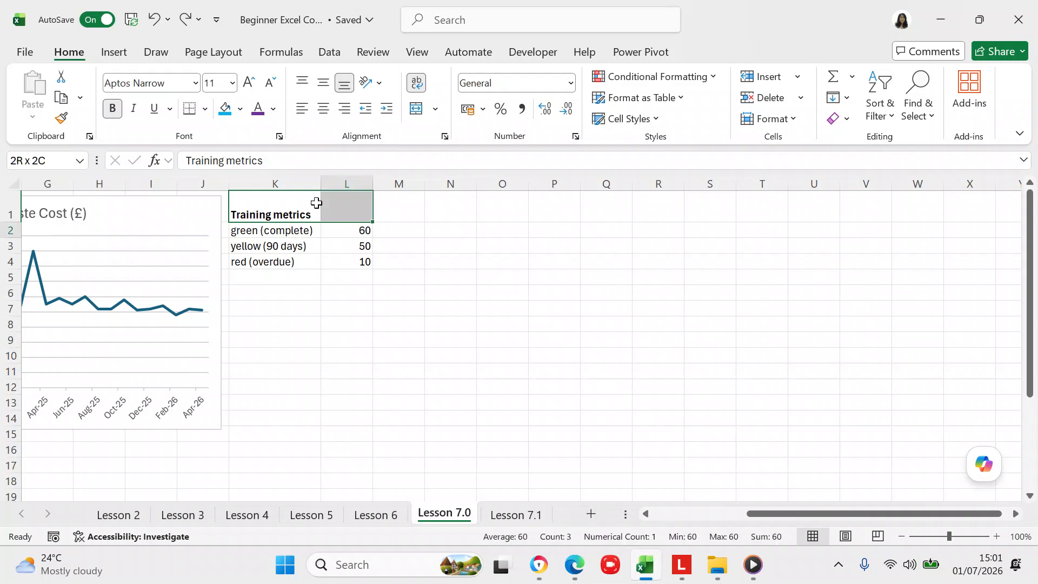
pyautogui.hotkey('shift', 'Down')
pyautogui.hotkey('shift', 'Down')
pyautogui.hotkey('shift', 'Down')
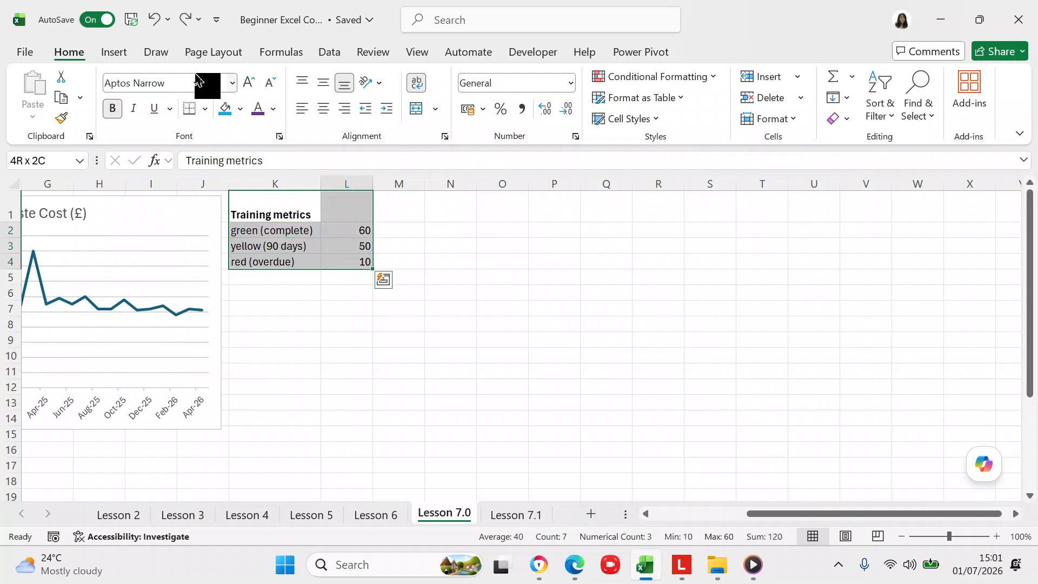
pyautogui.click(108, 57)
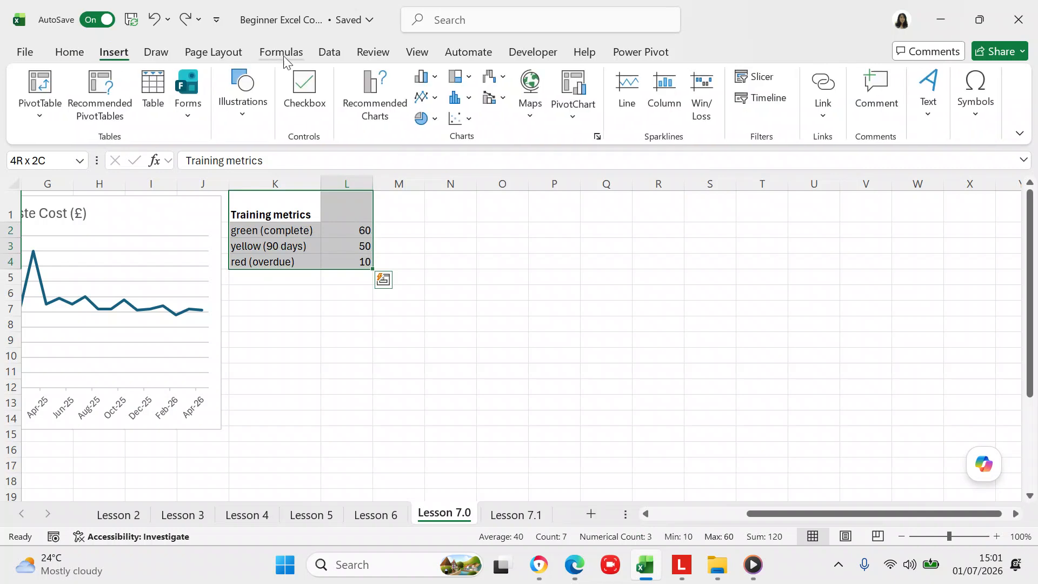
pyautogui.click(365, 88)
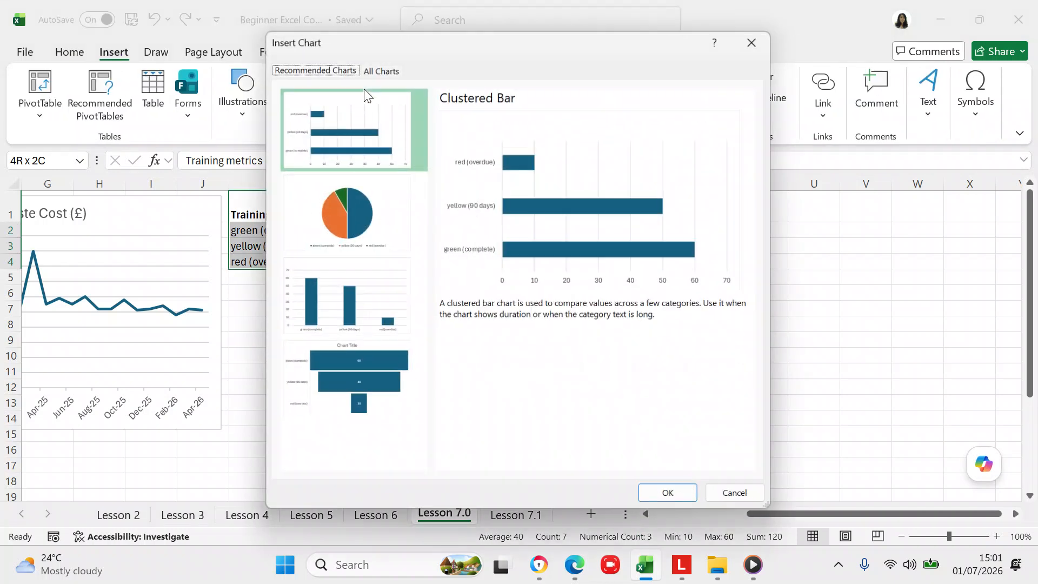
pyautogui.click(359, 209)
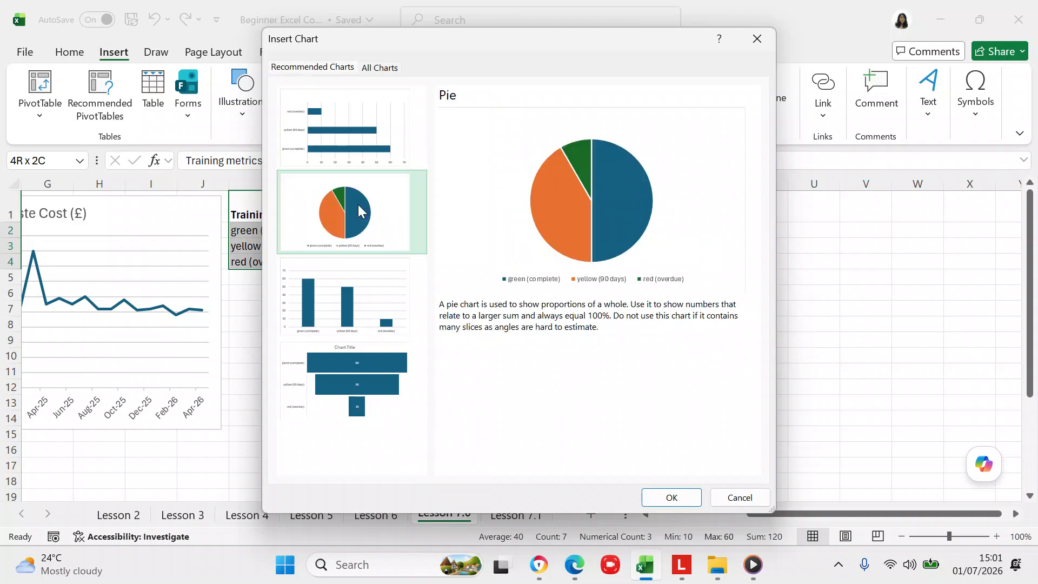
pyautogui.click(670, 498)
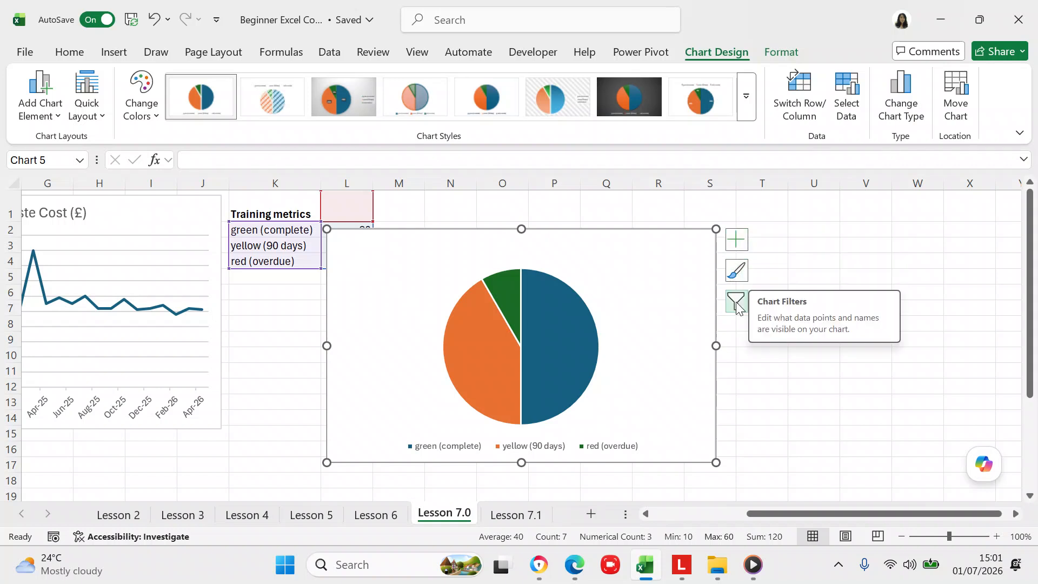
pyautogui.click(783, 402)
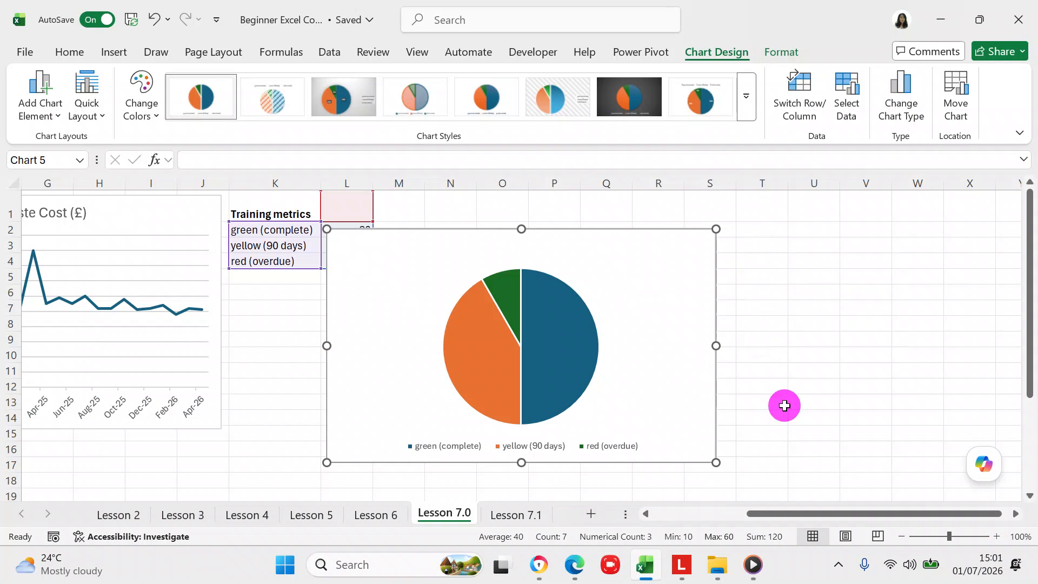
pyautogui.click(154, 21)
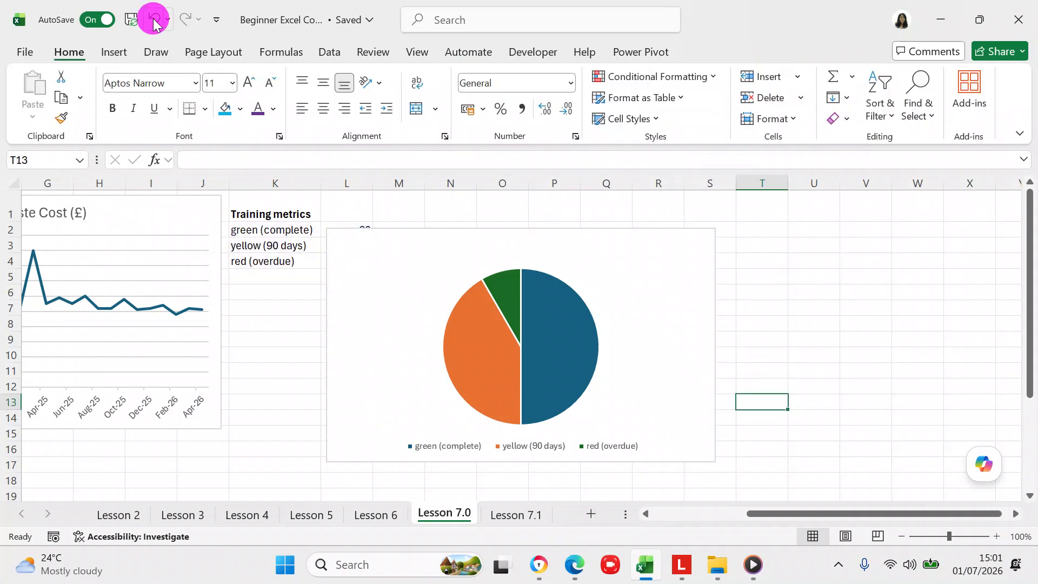
# Insert a recommended Pie chart from K2:L4, without the heading row, and move it to columns N to U
pyautogui.click(258, 230)
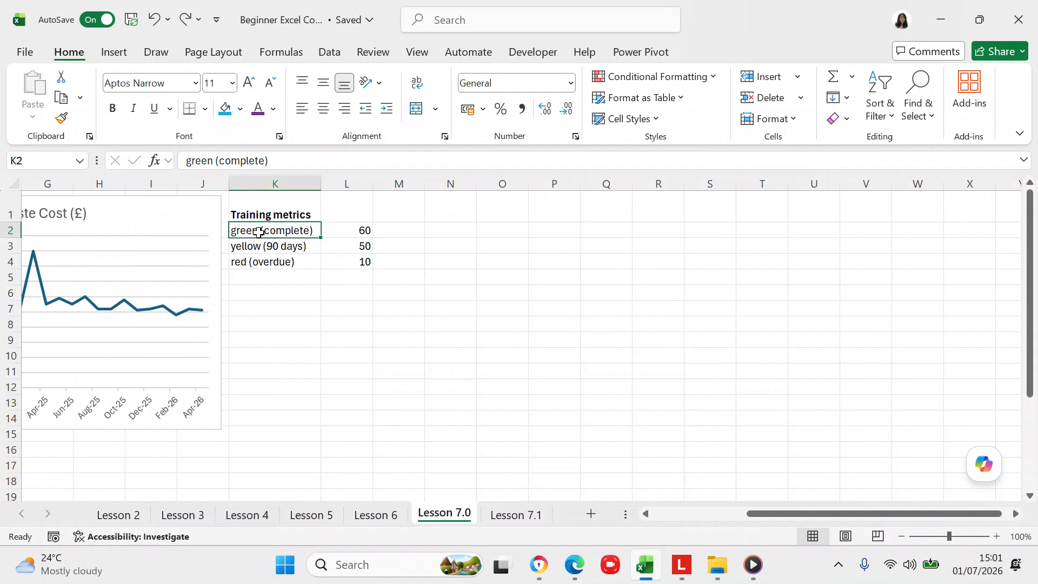
pyautogui.hotkey('shift', 'Right')
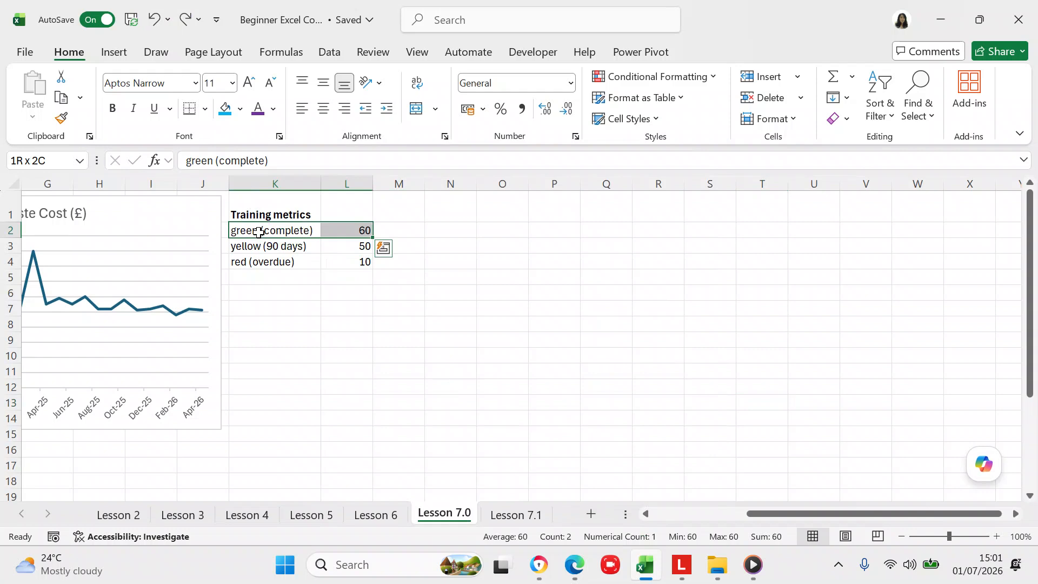
pyautogui.hotkey('shift', 'Down')
pyautogui.hotkey('shift', 'Down')
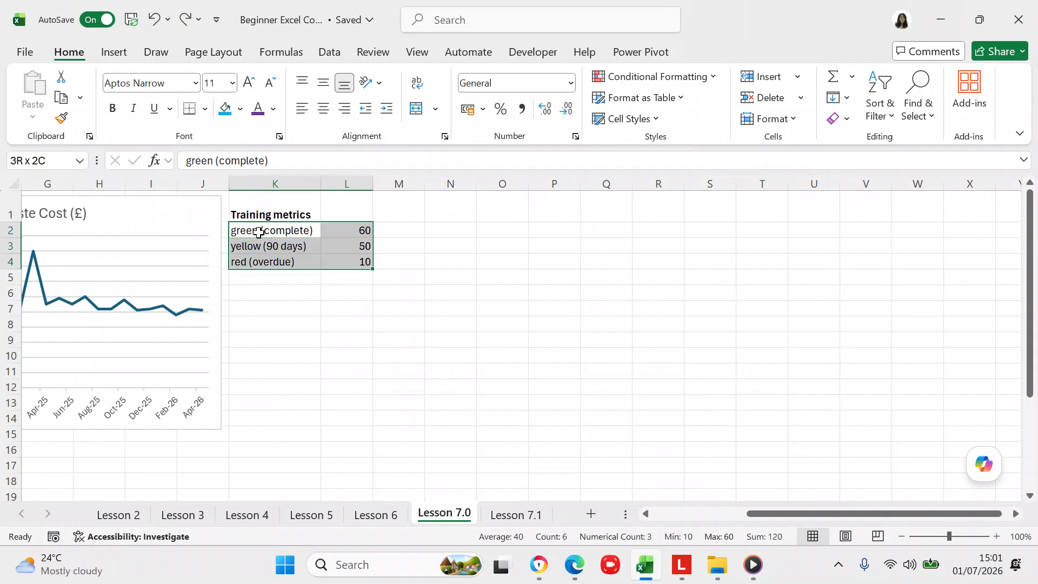
pyautogui.click(116, 52)
pyautogui.click(366, 105)
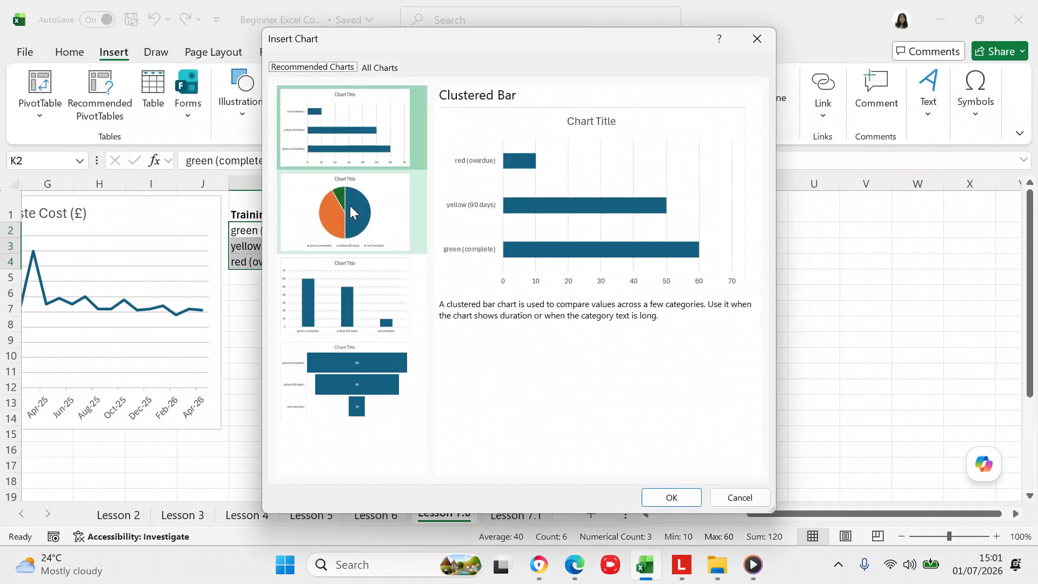
pyautogui.click(349, 207)
pyautogui.click(674, 494)
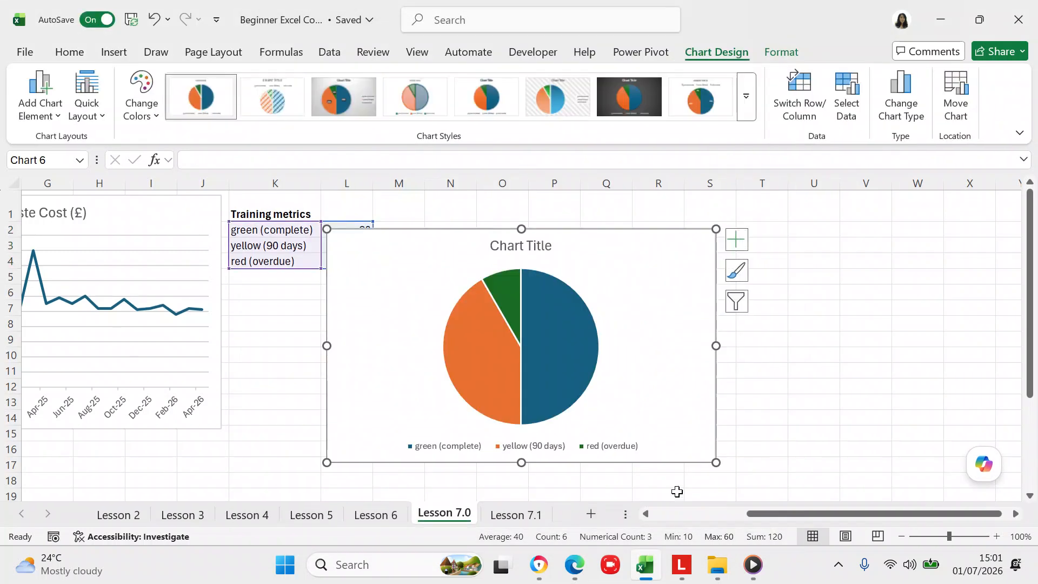
pyautogui.moveTo(621, 271); pyautogui.dragTo(728, 251)
# Replace the pie chart's placeholder title with "Training Metrics"
pyautogui.doubleClick(651, 225)
pyautogui.click(650, 225)
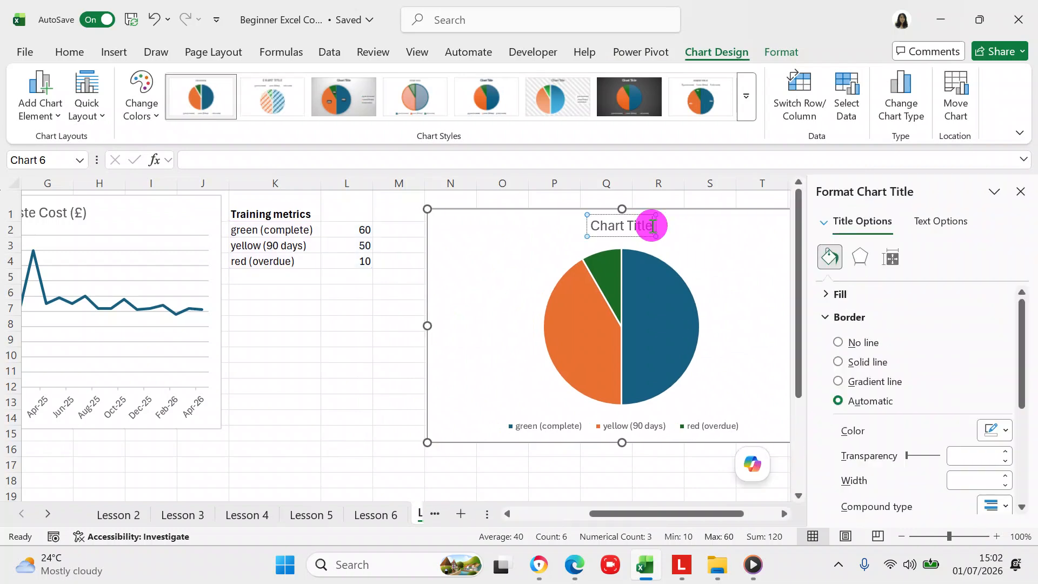
pyautogui.press('BackSpace')
pyautogui.press('BackSpace')
pyautogui.press('BackSpace')
pyautogui.press('BackSpace')
pyautogui.press('BackSpace')
pyautogui.press('BackSpace')
pyautogui.press('BackSpace')
pyautogui.press('BackSpace')
pyautogui.press('BackSpace')
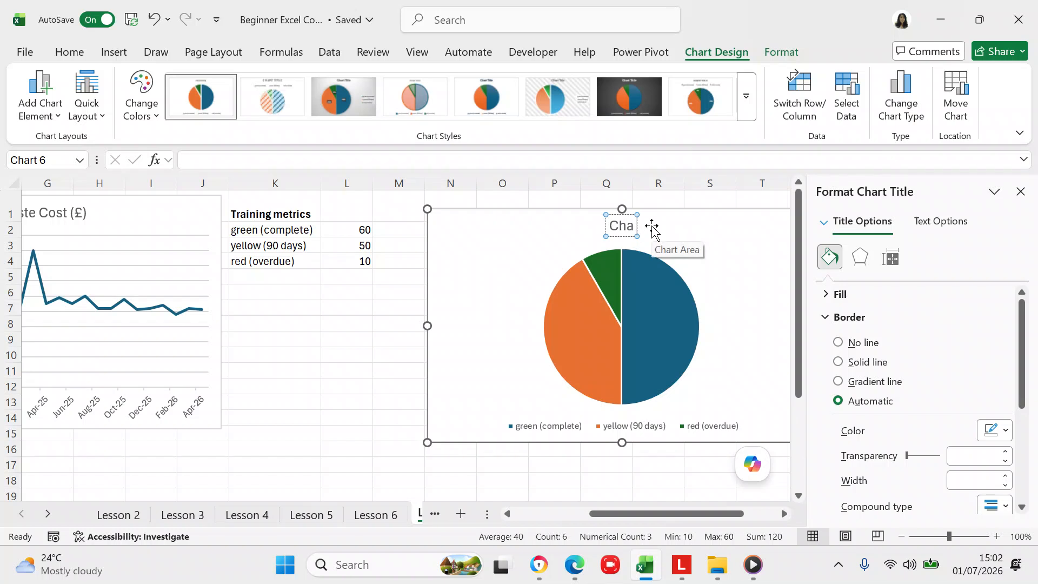
pyautogui.write('Training')
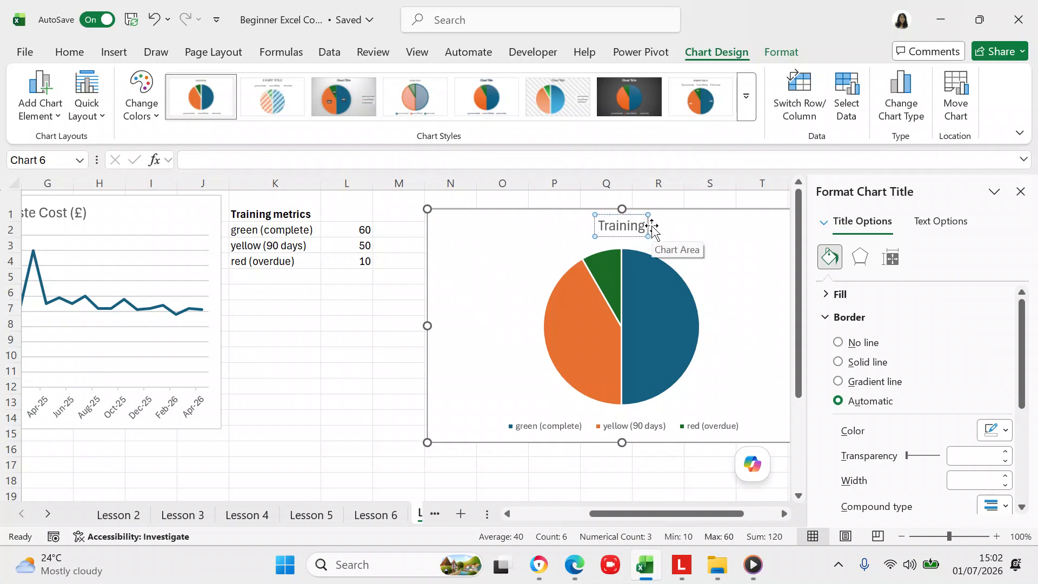
pyautogui.write(' Metrics')
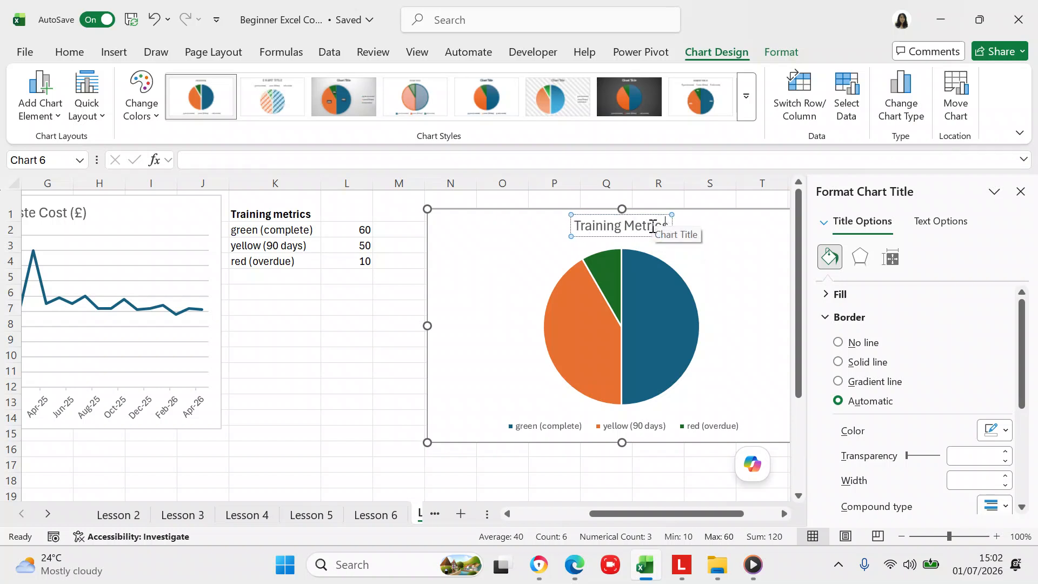
pyautogui.click(374, 321)
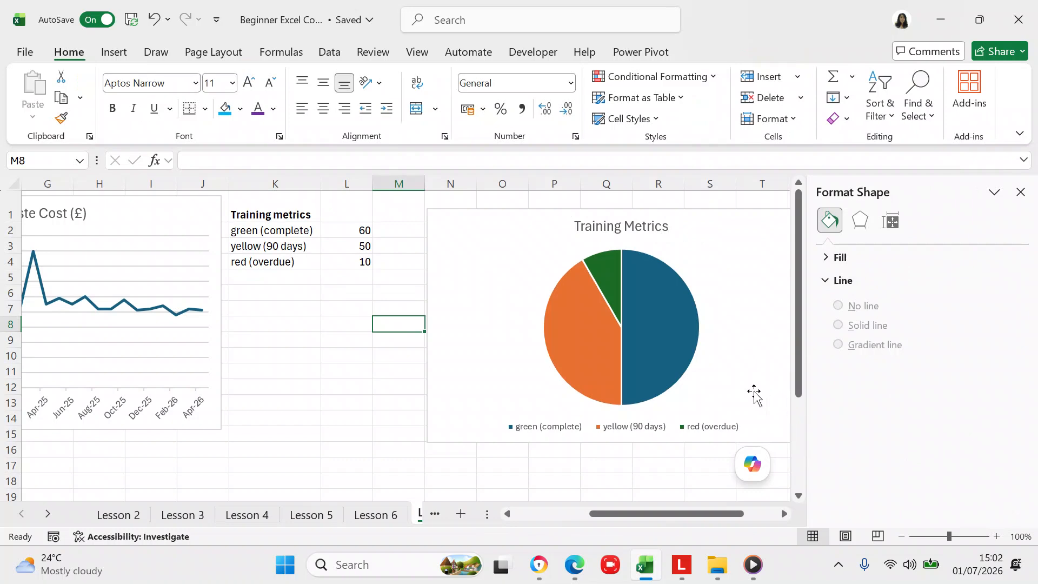
# Close the formatting settings and apply the grey gradient style with percentage labels to the Training Metrics pie chart
pyautogui.click(753, 388)
pyautogui.click(1020, 192)
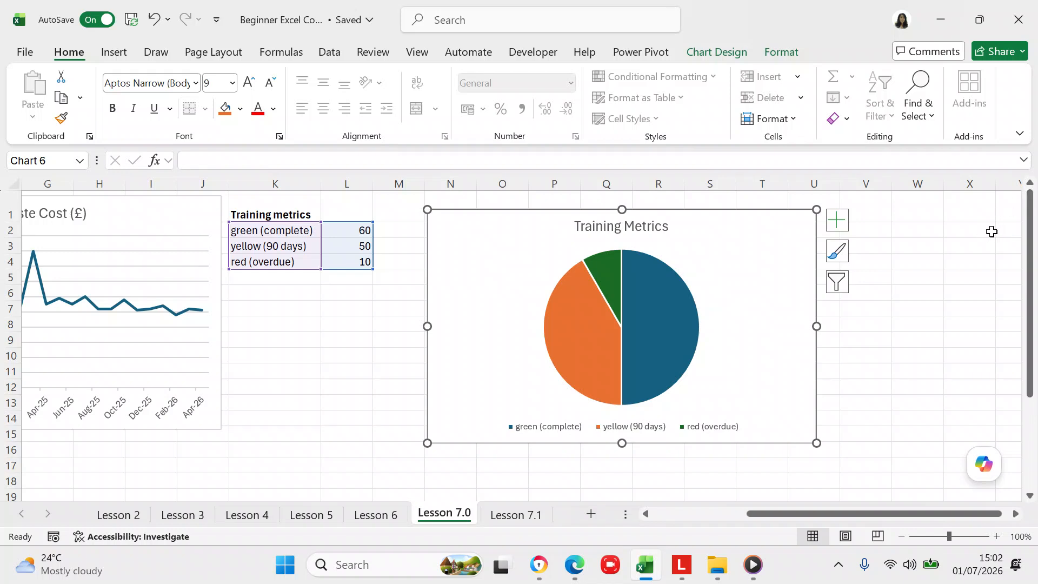
pyautogui.click(840, 254)
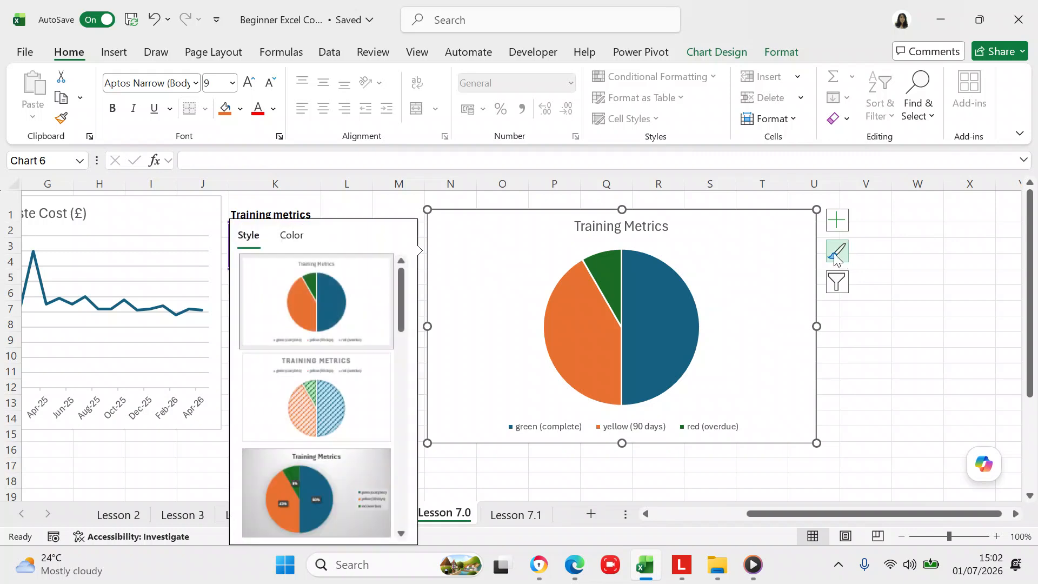
pyautogui.click(293, 484)
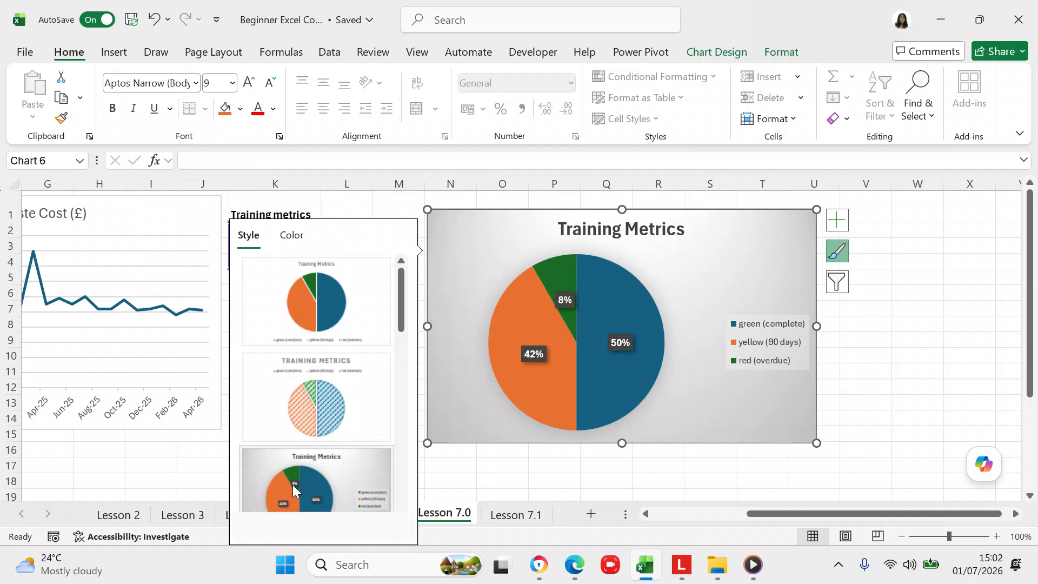
pyautogui.click(475, 491)
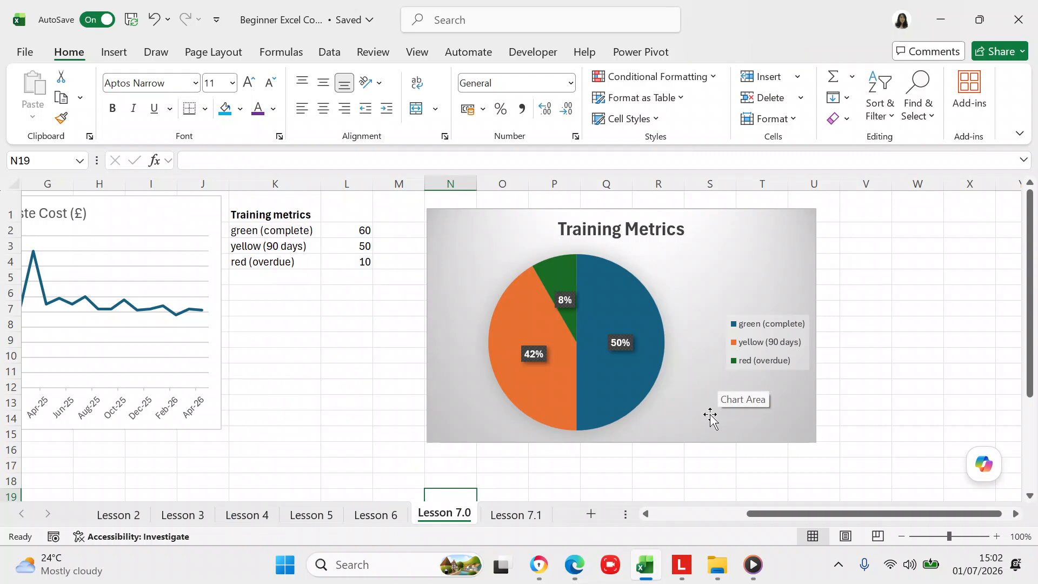
# Set the fill of the "green (complete)" legend entry to the standard green colour
pyautogui.click(749, 327)
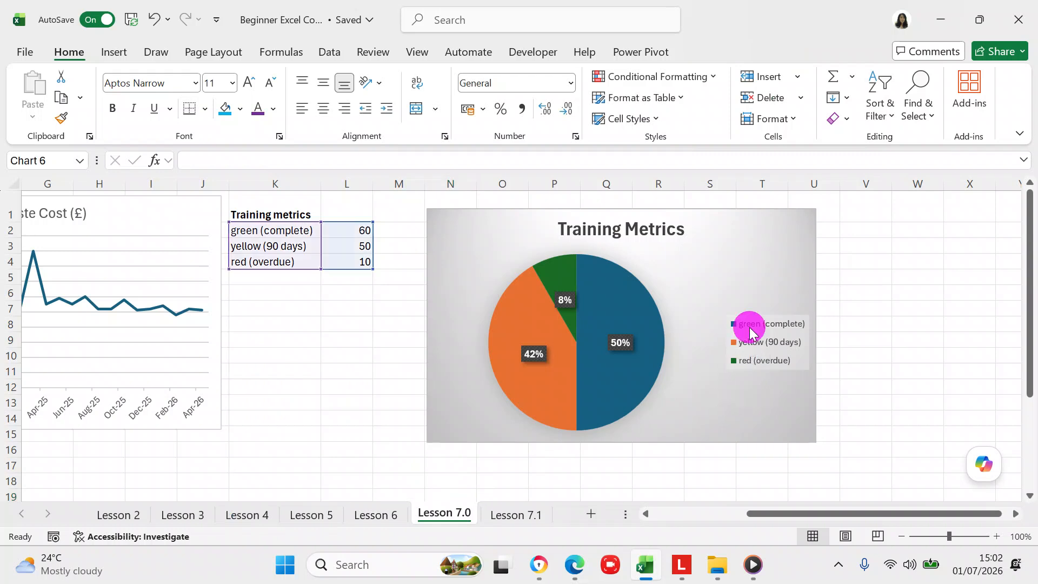
pyautogui.doubleClick(749, 327)
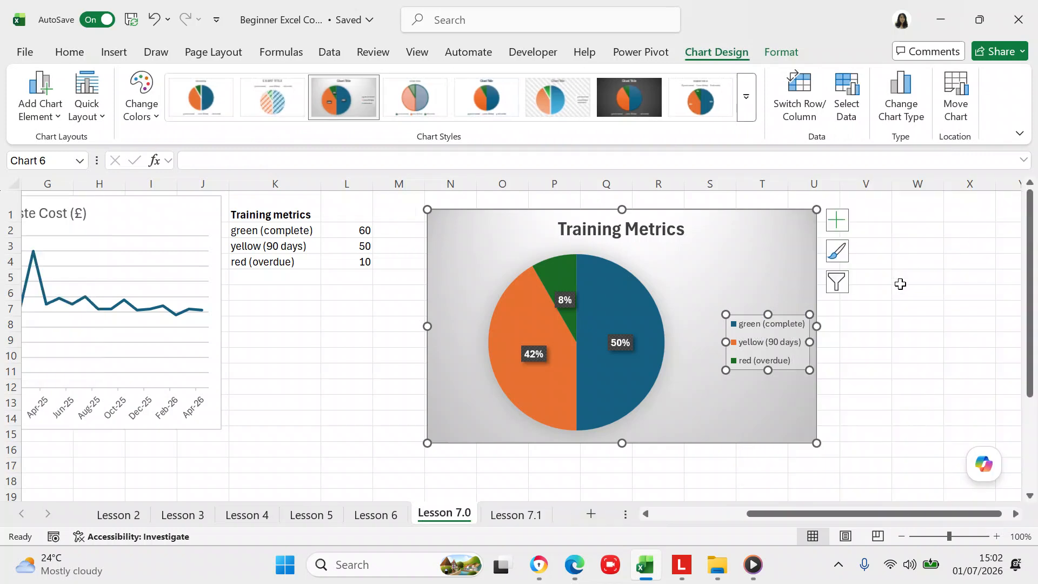
pyautogui.click(777, 327)
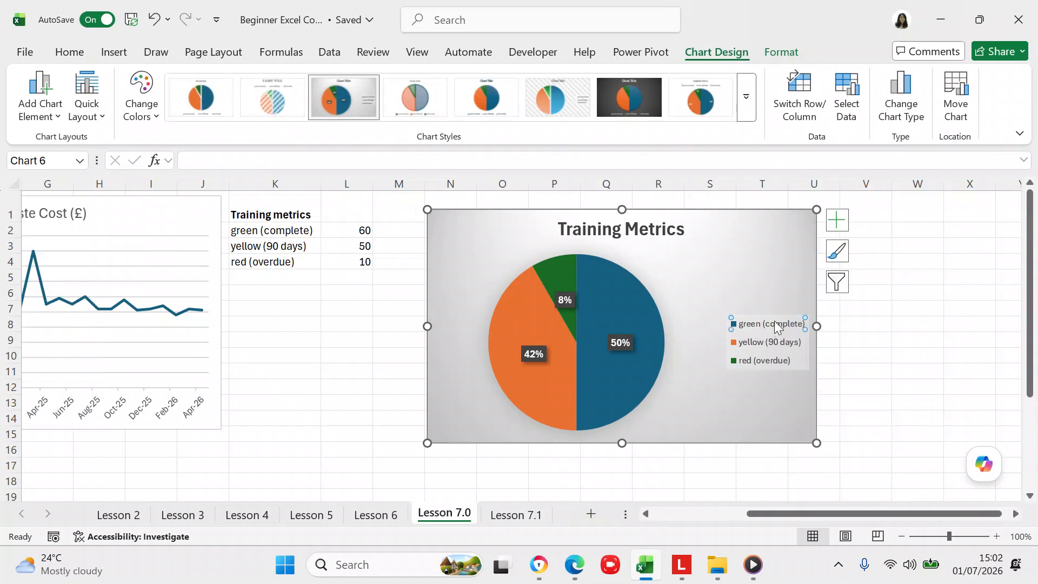
pyautogui.rightClick(775, 322)
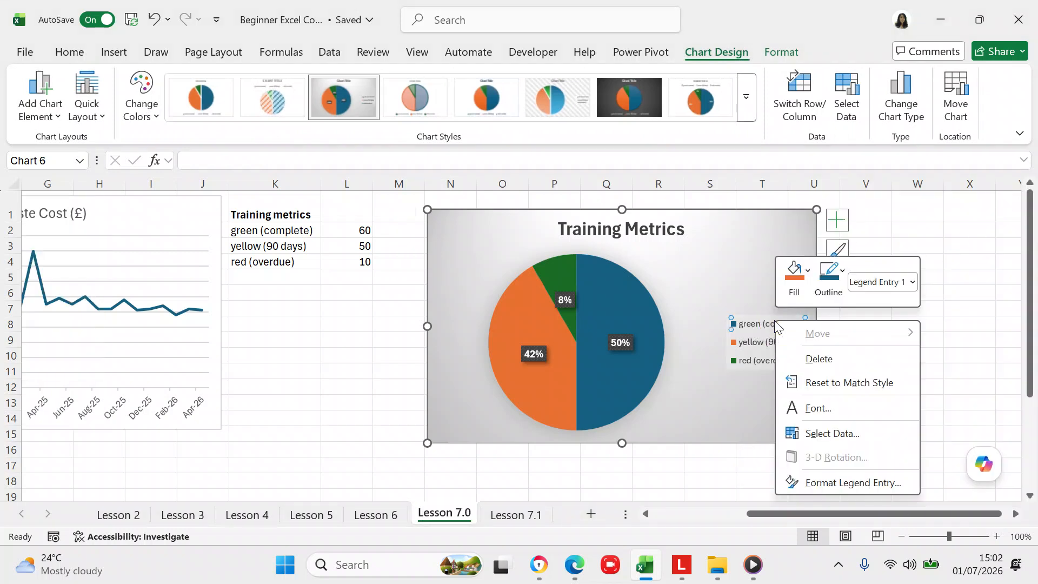
pyautogui.click(808, 270)
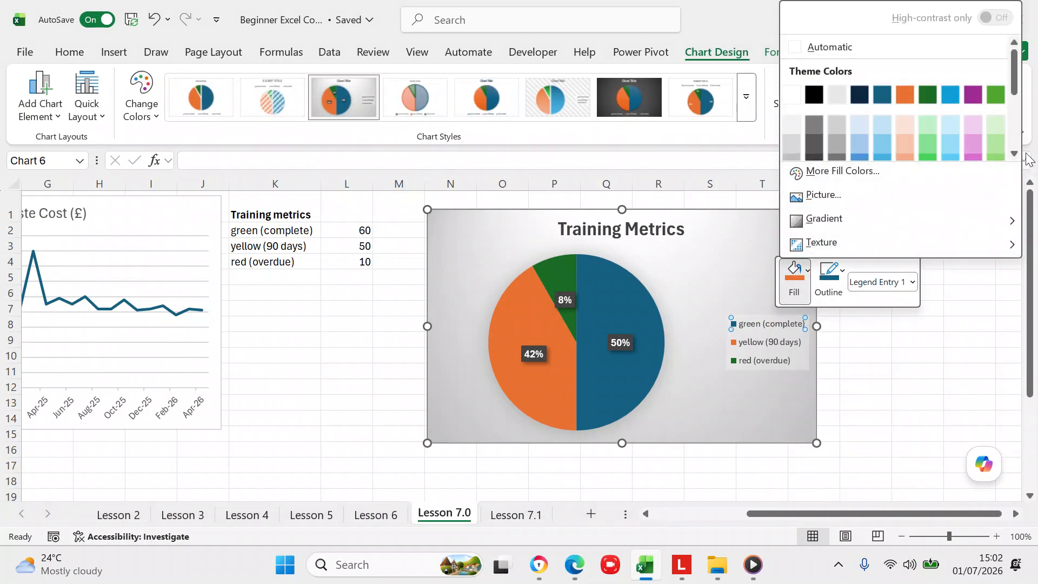
pyautogui.click(1014, 153)
pyautogui.click(1014, 153)
pyautogui.click(902, 119)
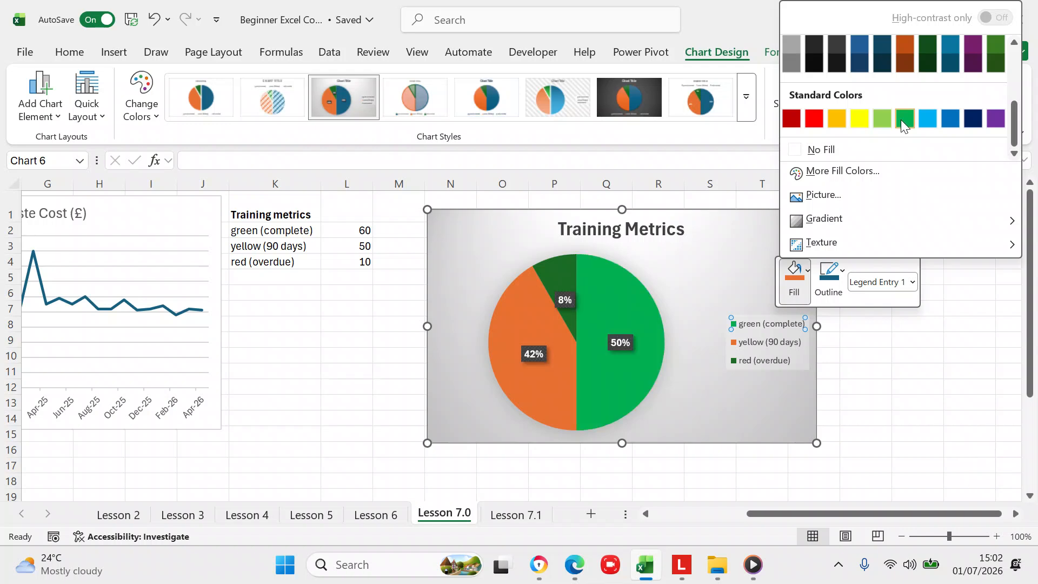
pyautogui.click(902, 120)
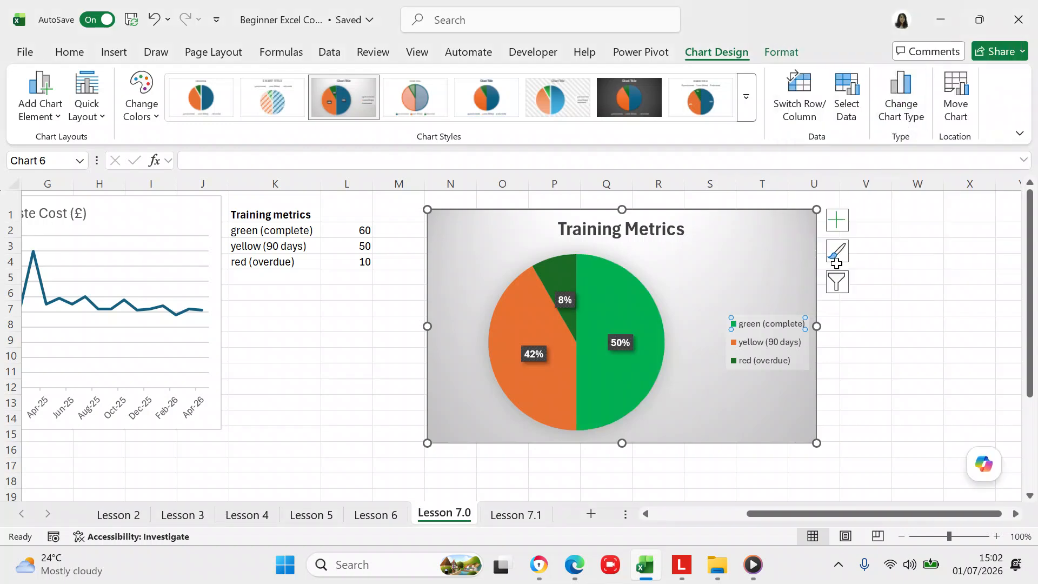
# Set the outline of the "green (complete)" legend entry to the standard light green colour
pyautogui.rightClick(761, 321)
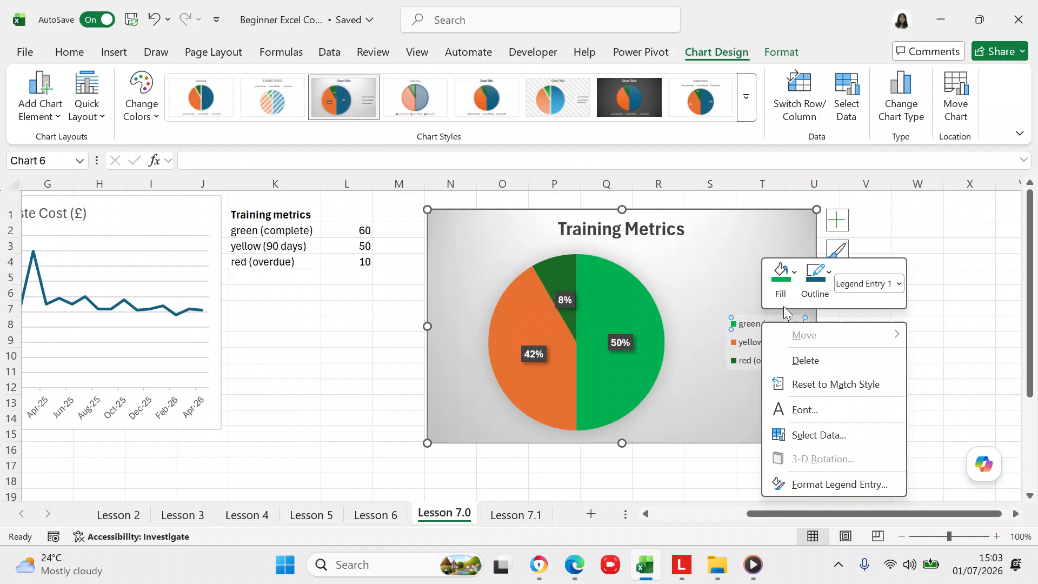
pyautogui.click(819, 275)
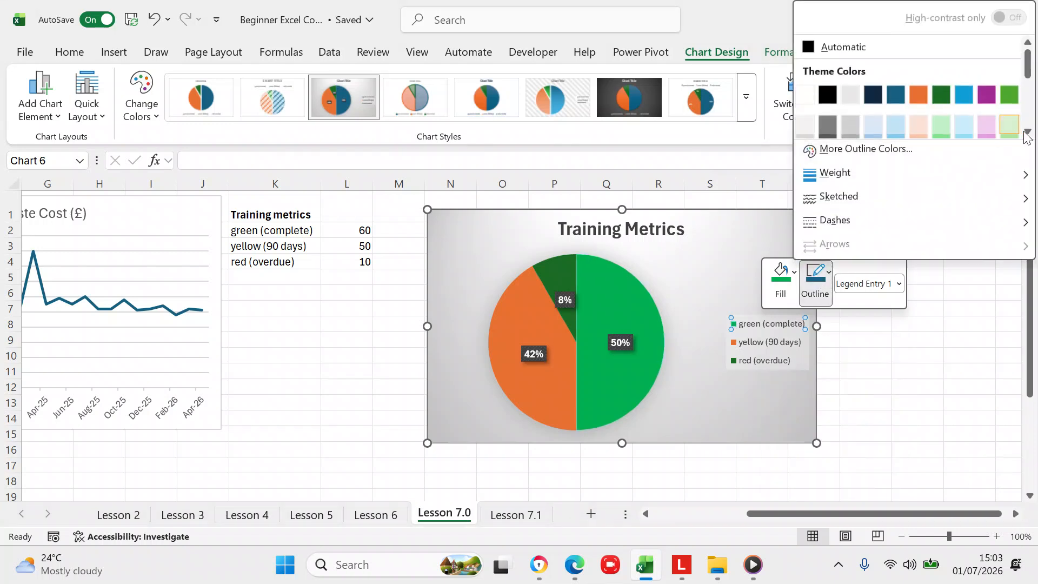
pyautogui.click(1027, 133)
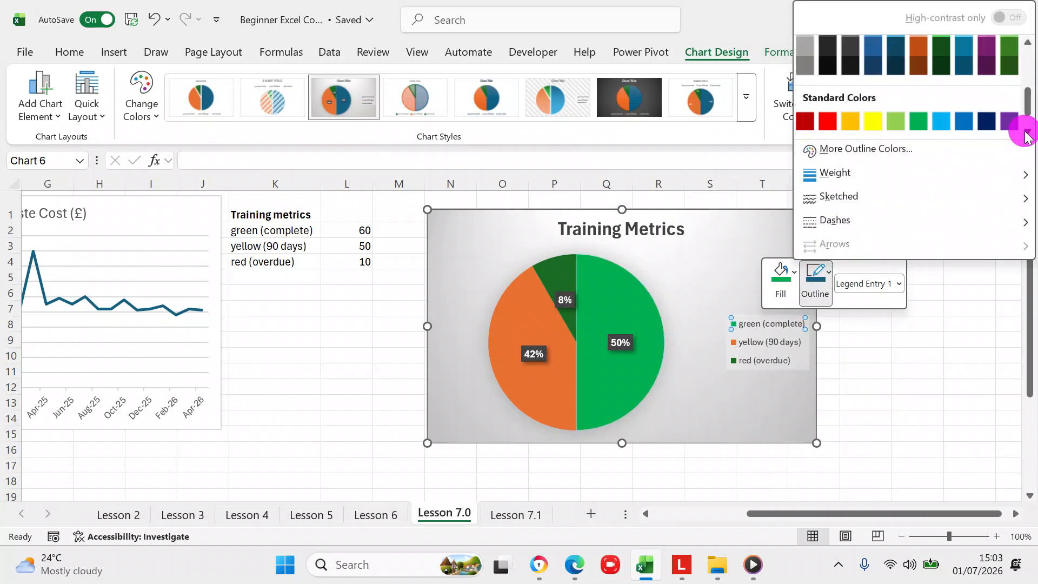
pyautogui.click(896, 102)
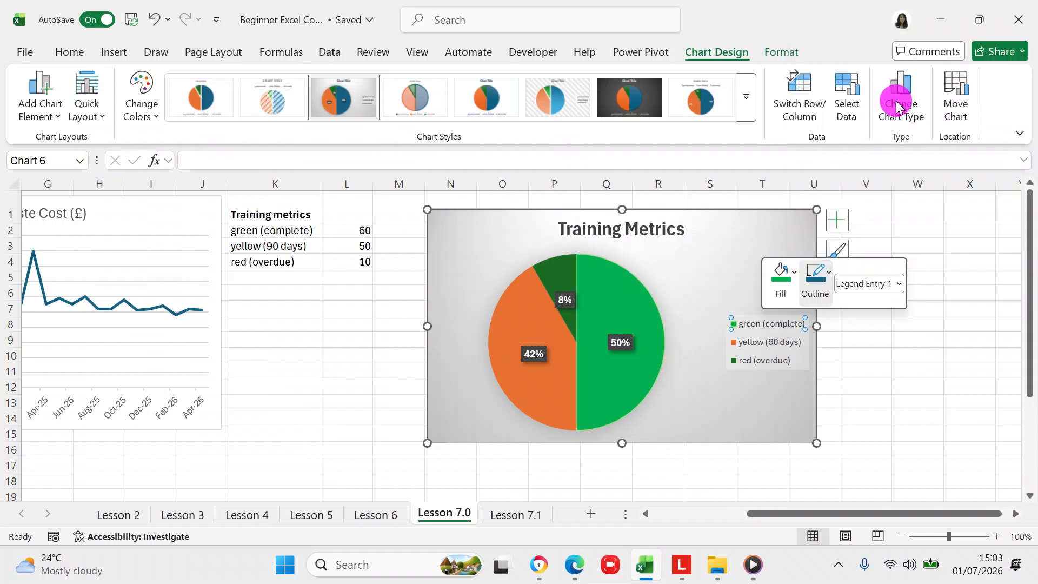
pyautogui.click(831, 353)
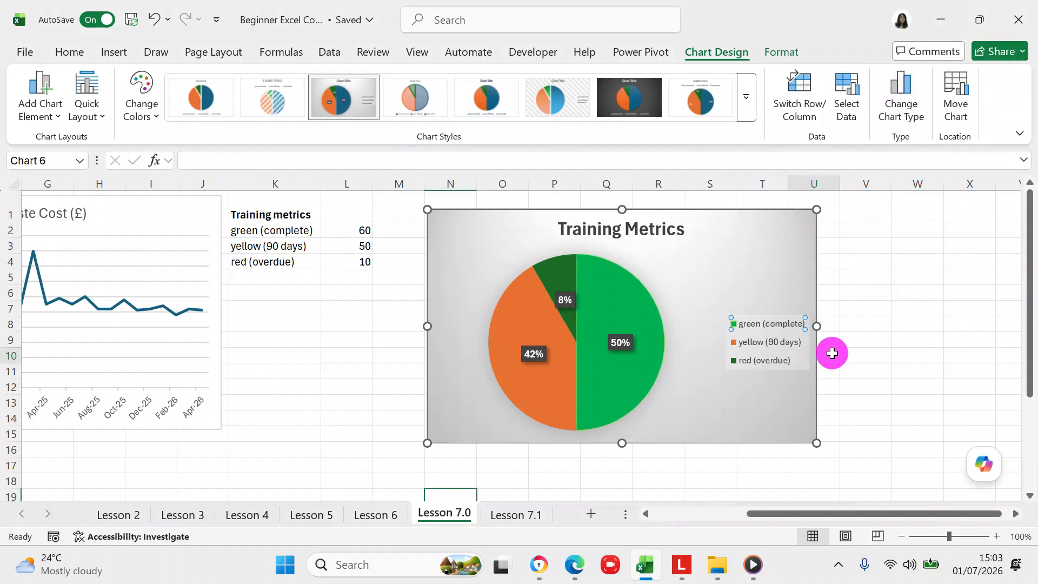
# Set the fill of the "yellow (90 days)" legend entry to the standard yellow colour
pyautogui.click(764, 343)
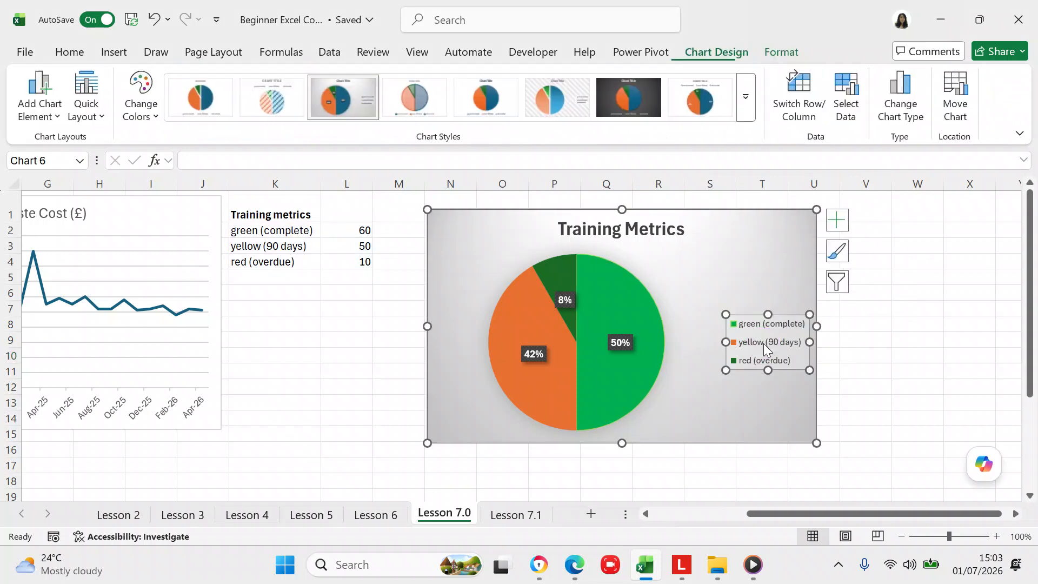
pyautogui.rightClick(764, 346)
pyautogui.click(764, 346)
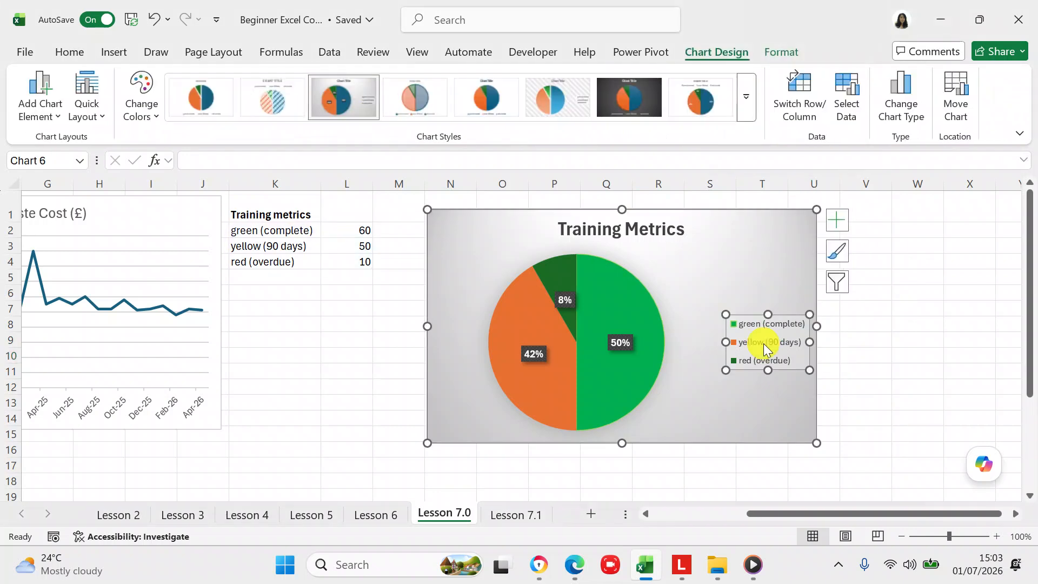
pyautogui.rightClick(765, 346)
pyautogui.click(758, 346)
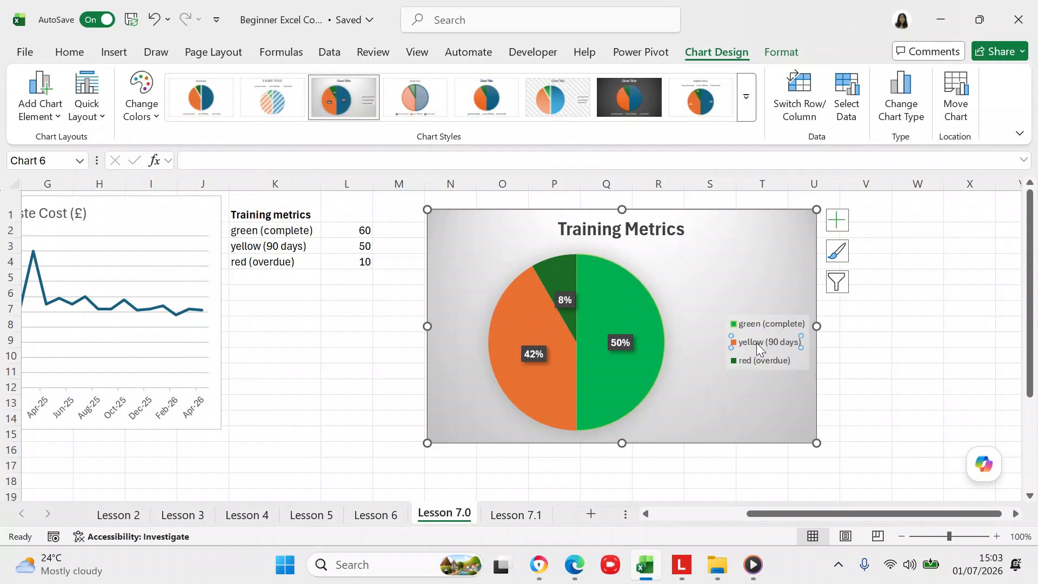
pyautogui.click(759, 348)
pyautogui.rightClick(758, 347)
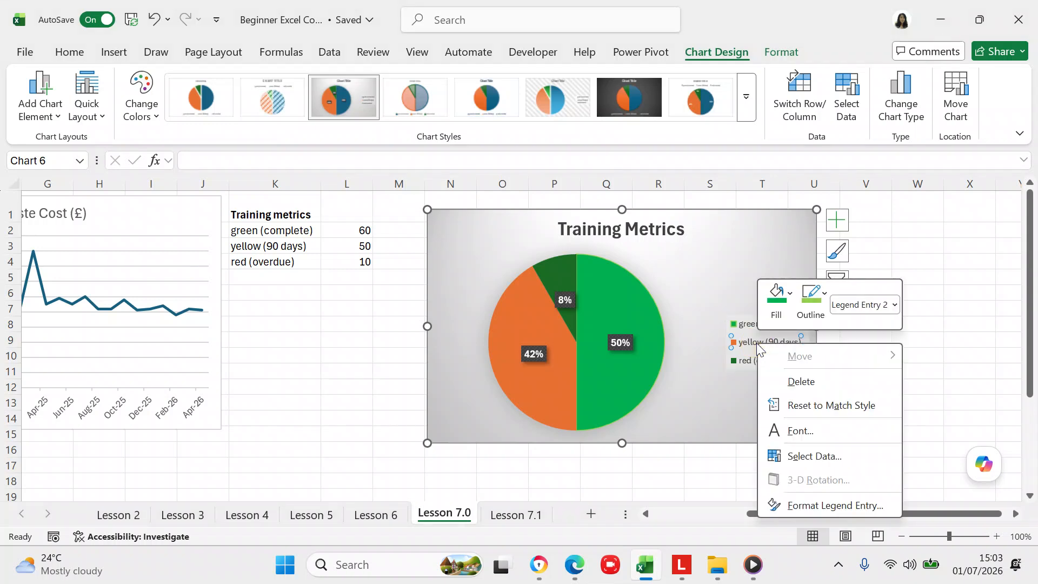
pyautogui.click(790, 298)
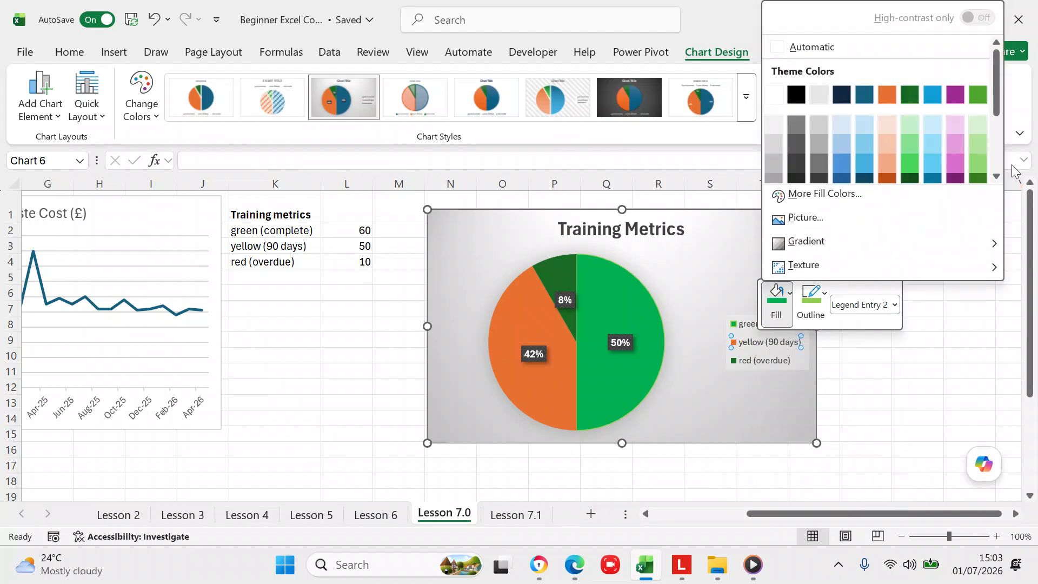
pyautogui.click(994, 174)
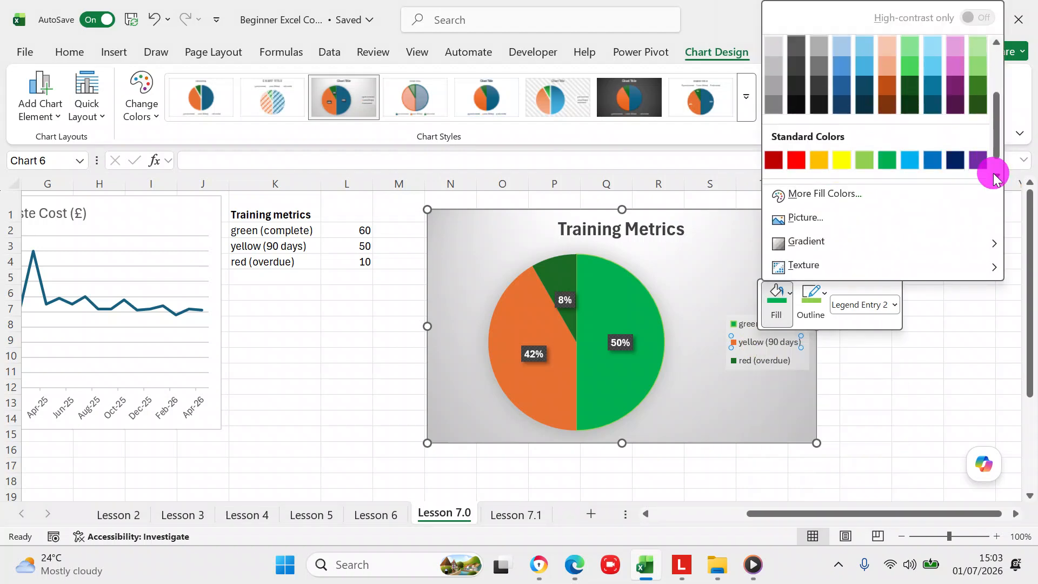
pyautogui.click(843, 138)
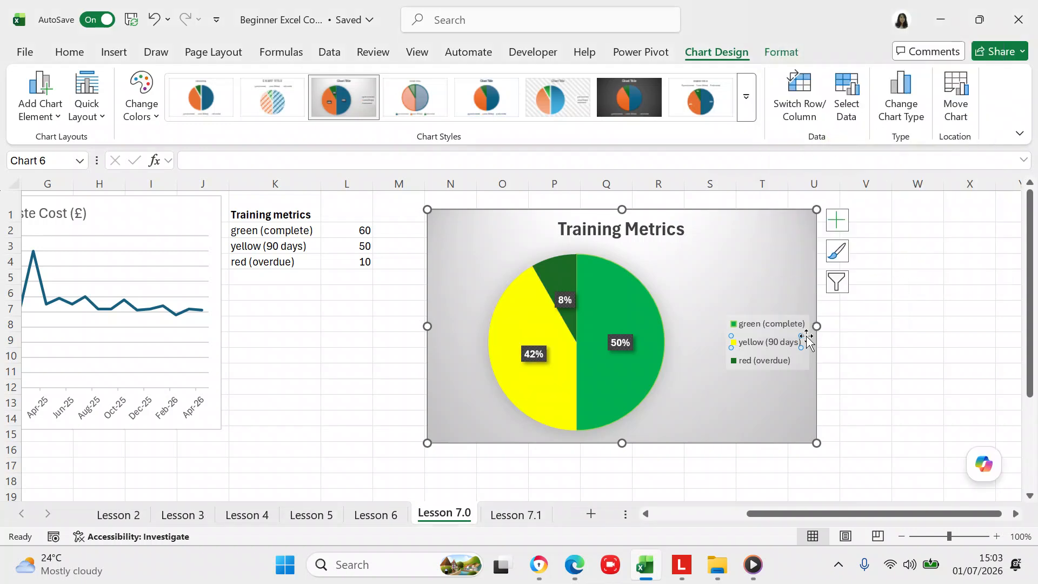
# Set the outline of the "yellow (90 days)" legend entry to the standard yellow colour
pyautogui.rightClick(787, 342)
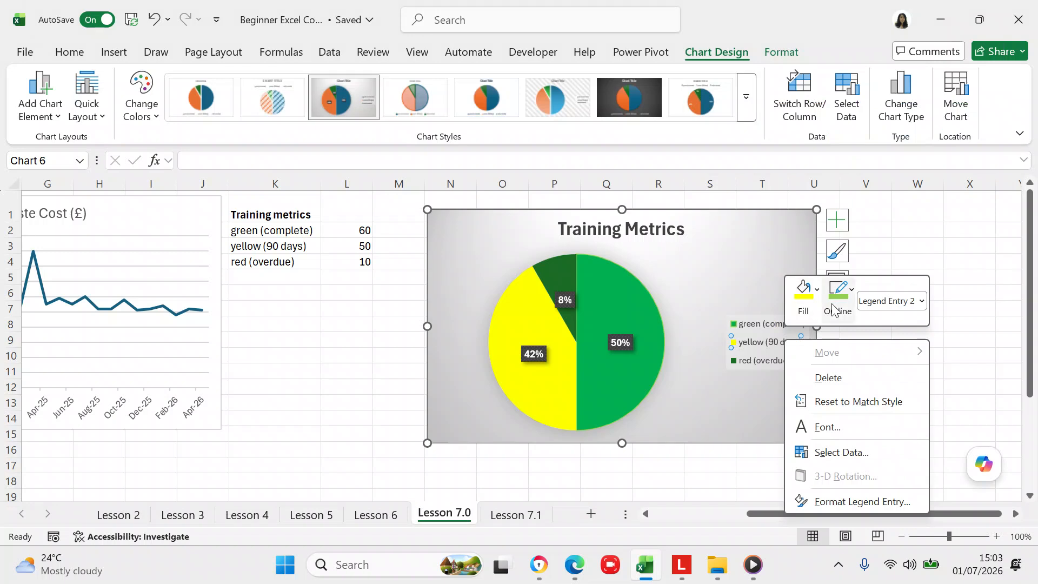
pyautogui.click(851, 292)
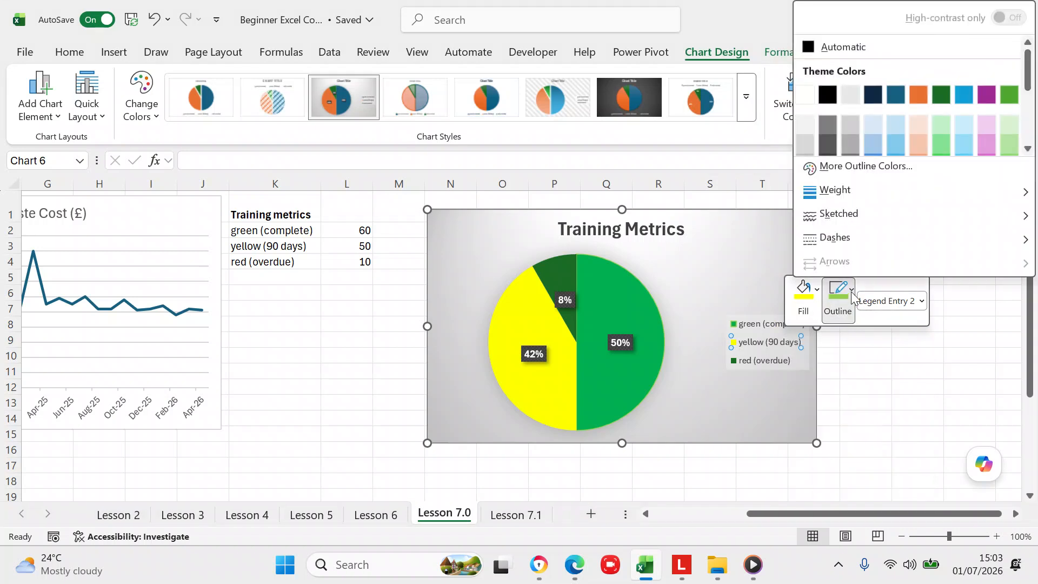
pyautogui.click(1027, 148)
pyautogui.click(1027, 148)
pyautogui.click(1027, 149)
pyautogui.click(1027, 148)
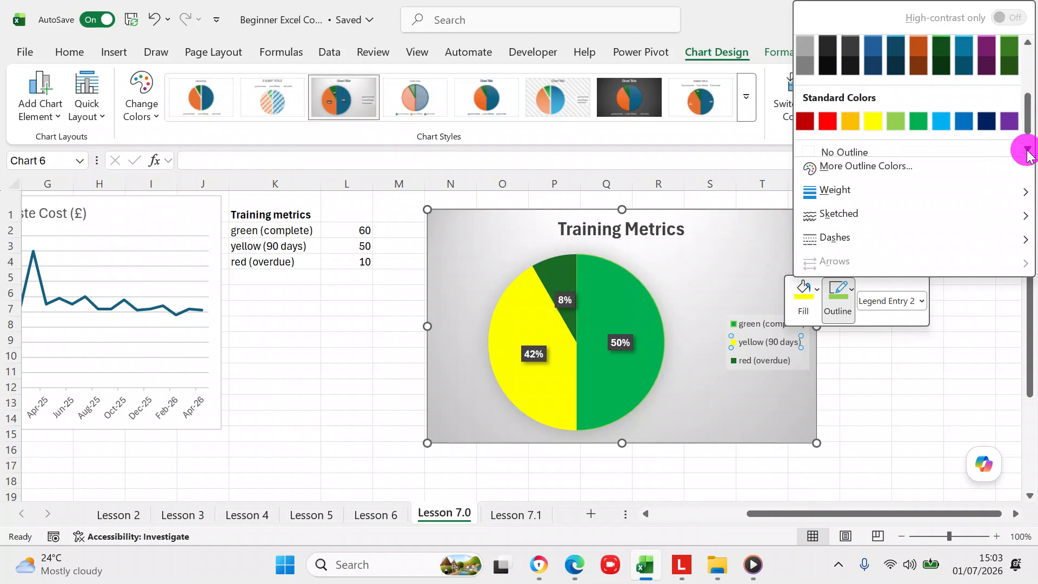
pyautogui.click(875, 125)
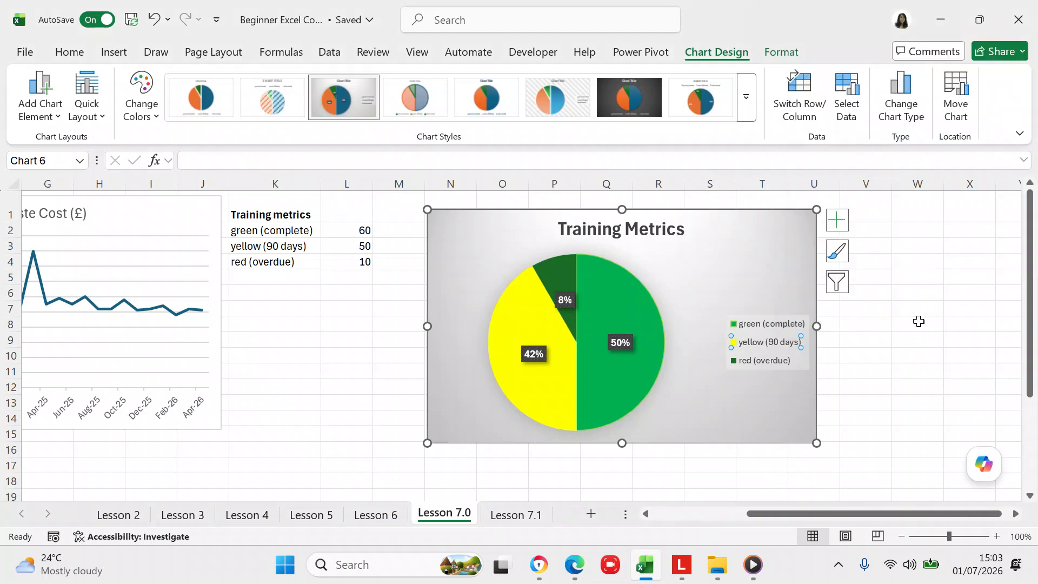
# Set the fill of the "red (overdue)" legend entry to the standard red colour
pyautogui.click(785, 369)
pyautogui.rightClick(784, 368)
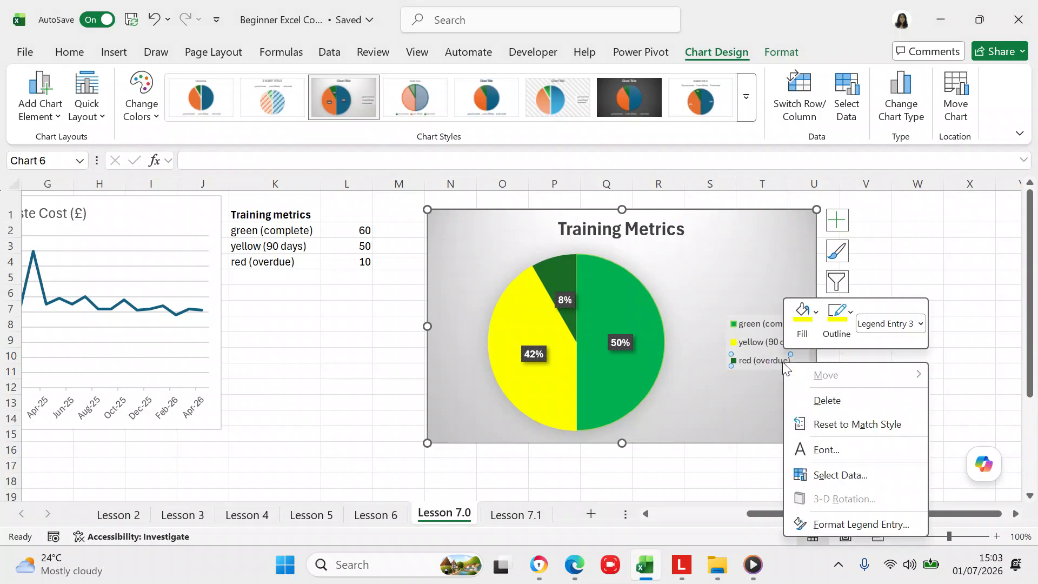
pyautogui.click(816, 312)
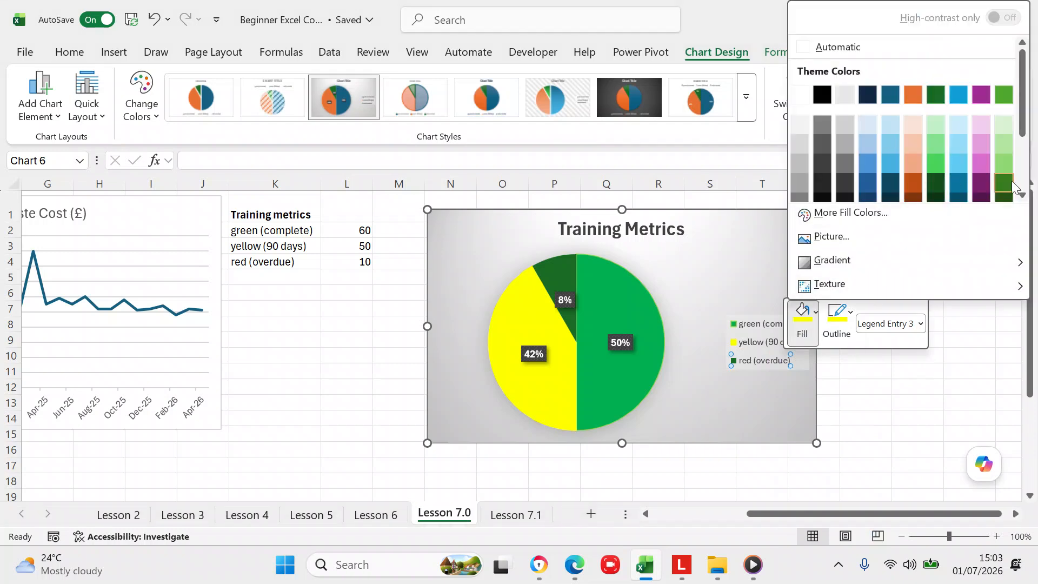
pyautogui.click(1022, 195)
pyautogui.click(1021, 194)
pyautogui.click(1022, 194)
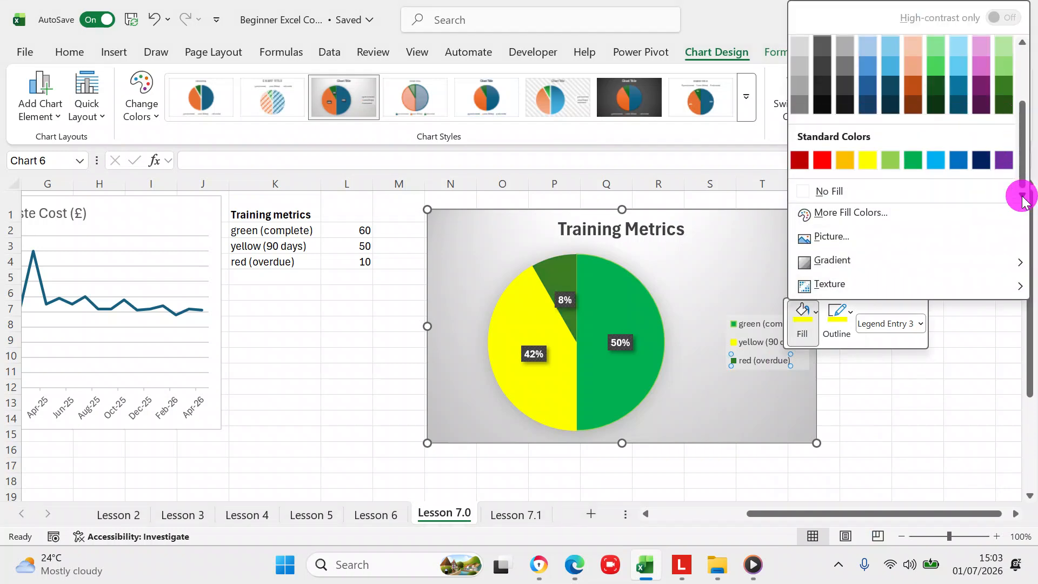
pyautogui.click(823, 160)
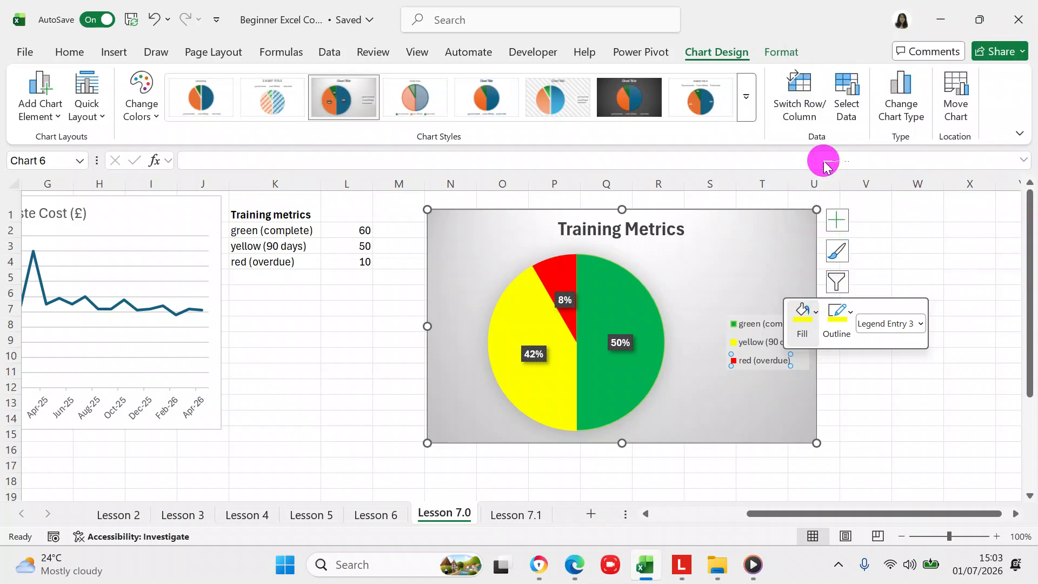
# Set the outline of the "red (overdue)" legend entry to the standard red colour and deselect the chart
pyautogui.click(852, 312)
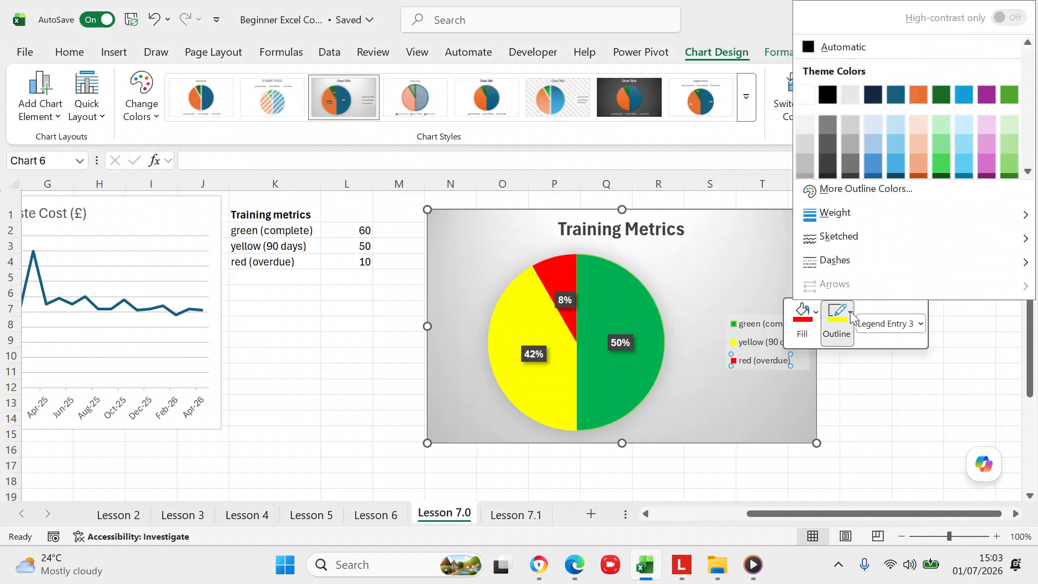
pyautogui.click(1028, 172)
pyautogui.click(1027, 172)
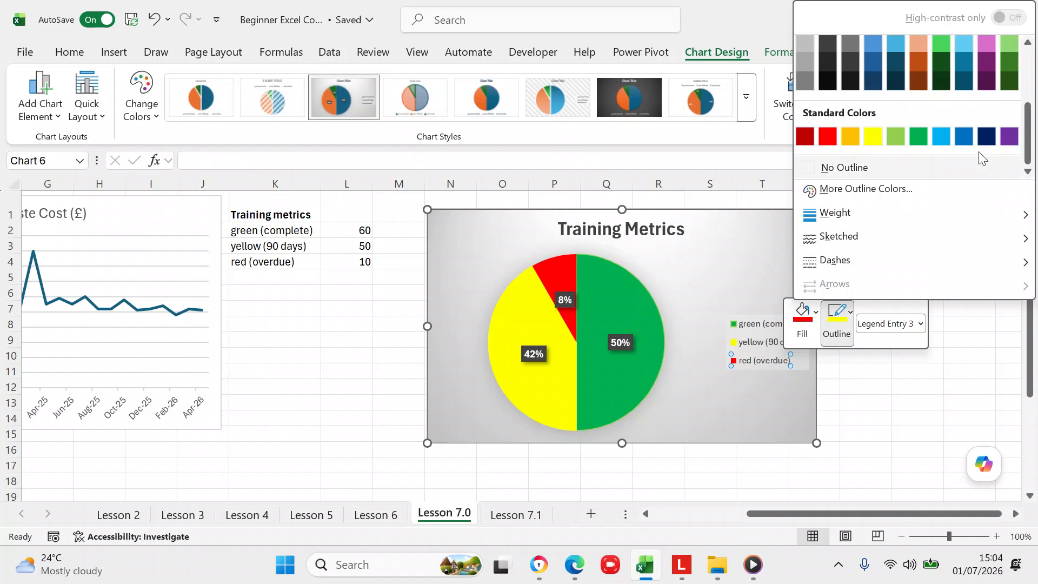
pyautogui.click(831, 135)
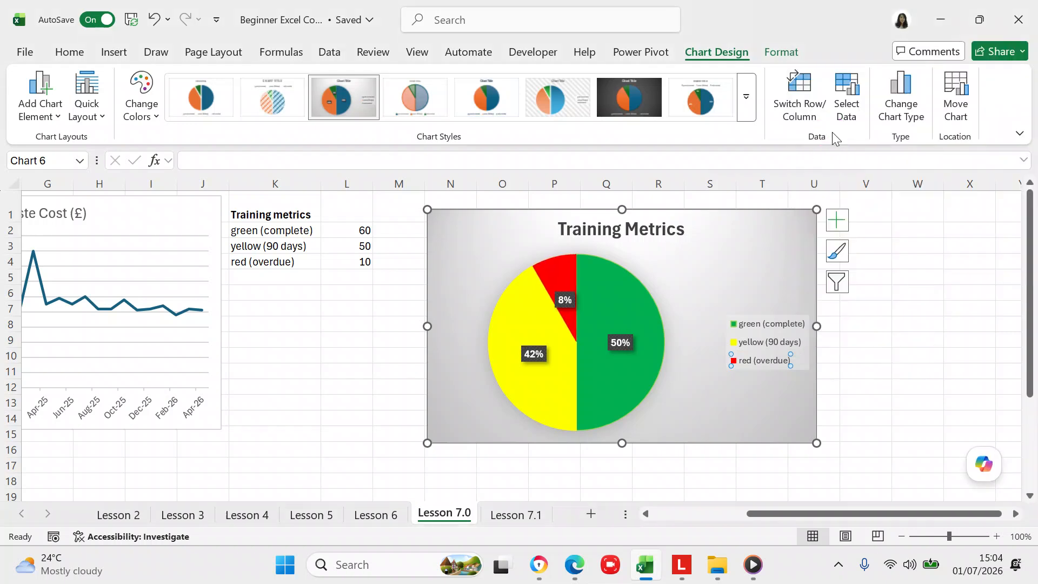
pyautogui.click(939, 336)
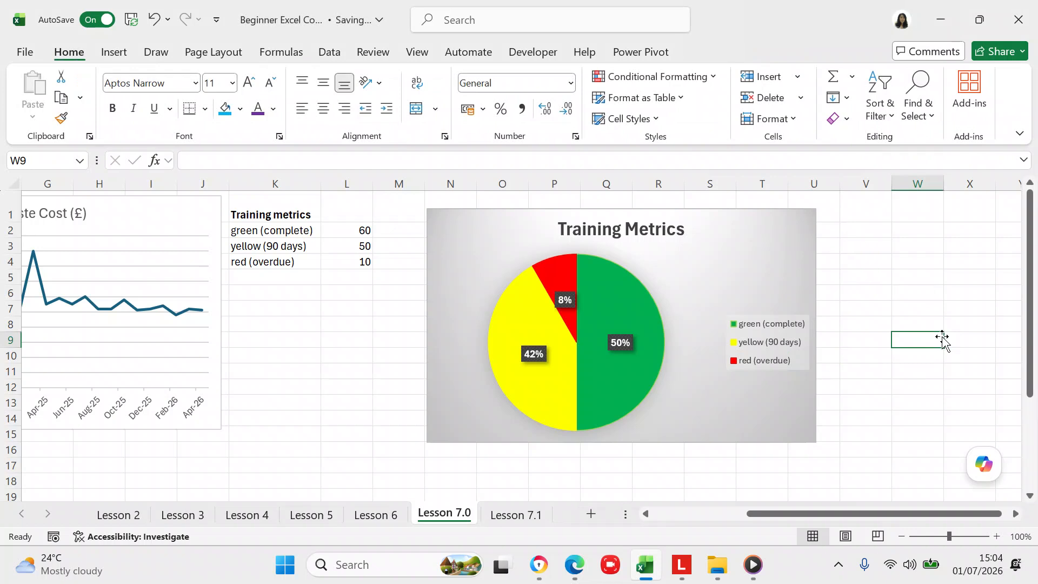
# Shift the Training Metrics pie chart slightly towards the data so it starts in column M, and deselect it
pyautogui.click(772, 261)
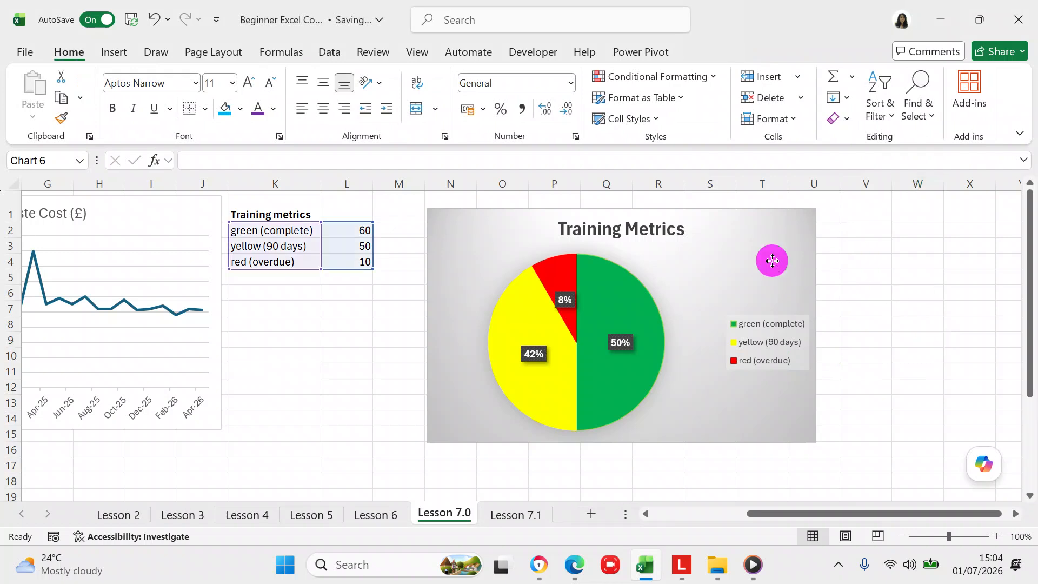
pyautogui.moveTo(771, 260); pyautogui.dragTo(762, 259)
pyautogui.click(933, 269)
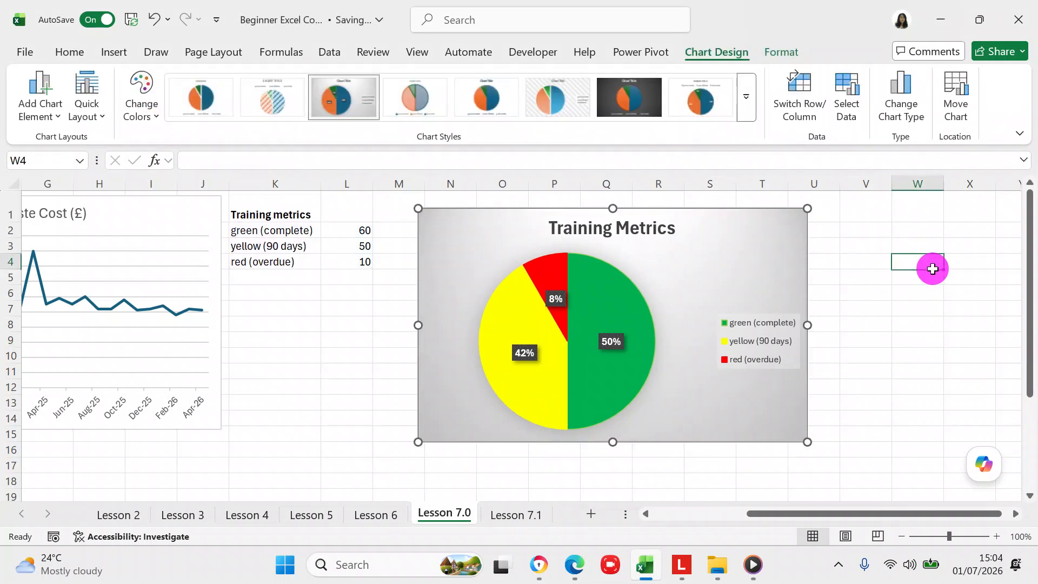
pyautogui.click(907, 315)
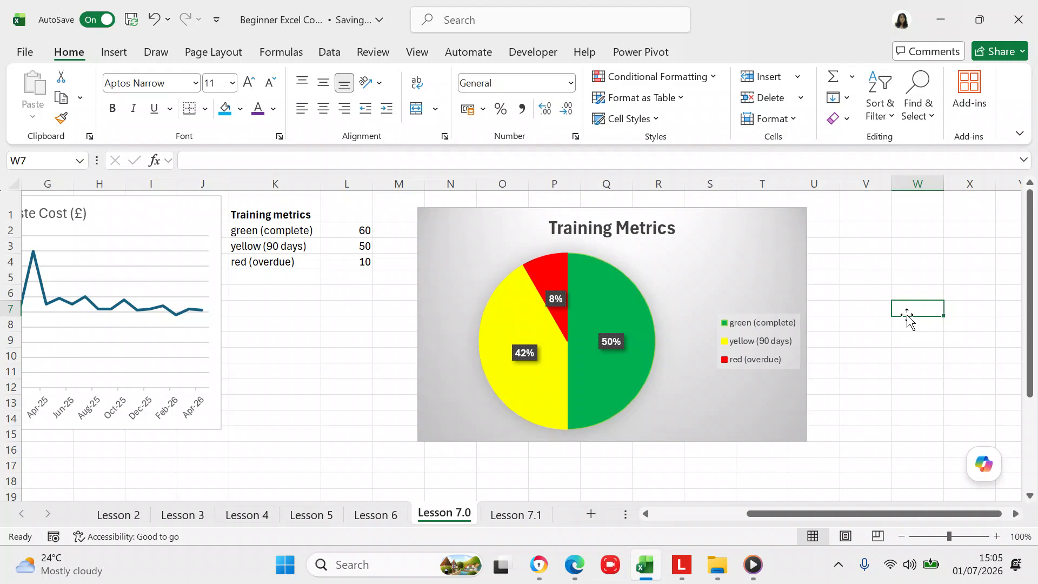
# Switch to the Lesson 7.1 sheet and close the Avira Free Security scan window
pyautogui.click(764, 514)
pyautogui.moveTo(763, 513); pyautogui.dragTo(617, 510)
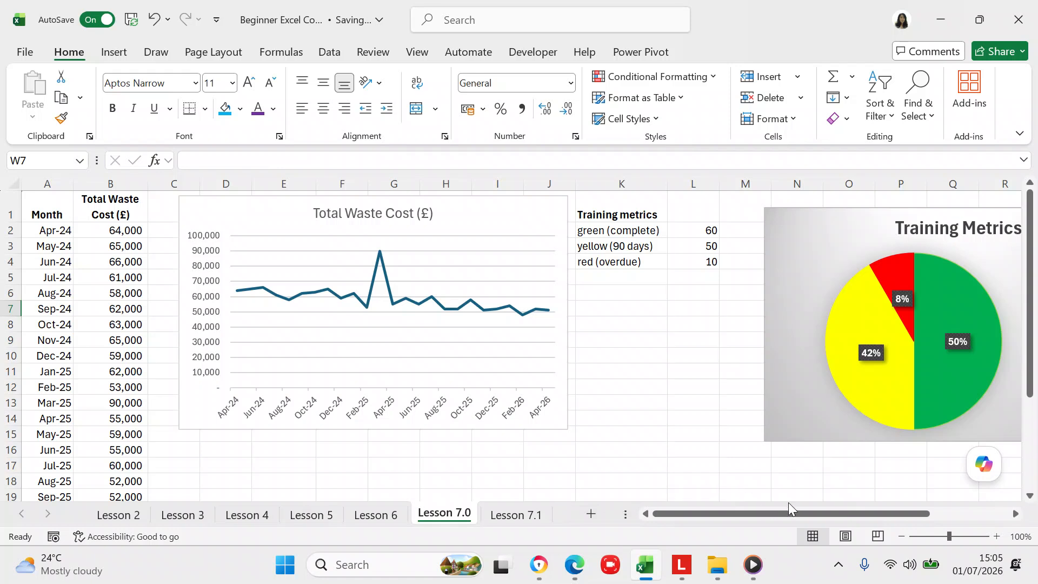
pyautogui.click(517, 517)
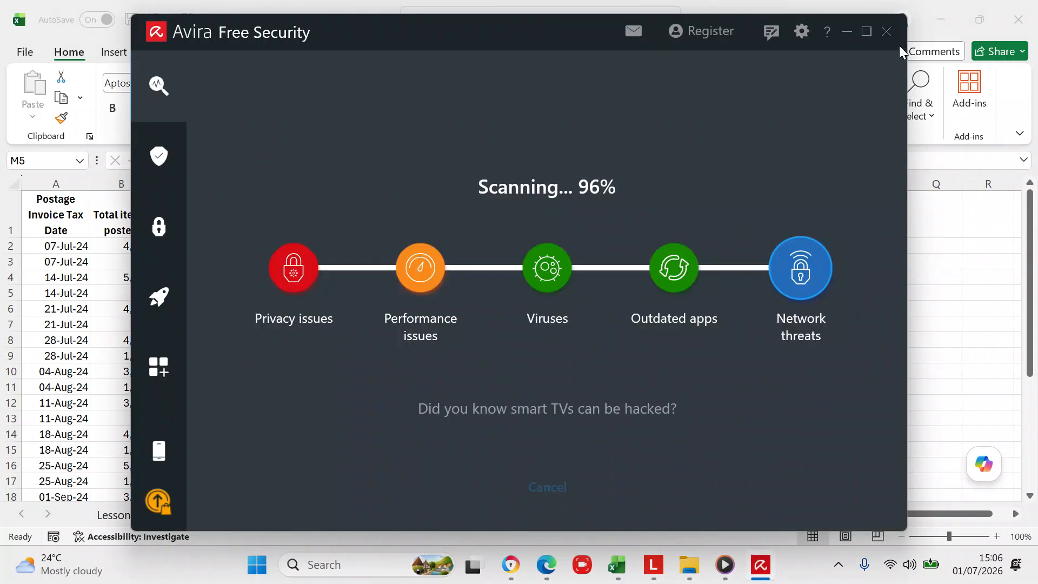
pyautogui.click(887, 33)
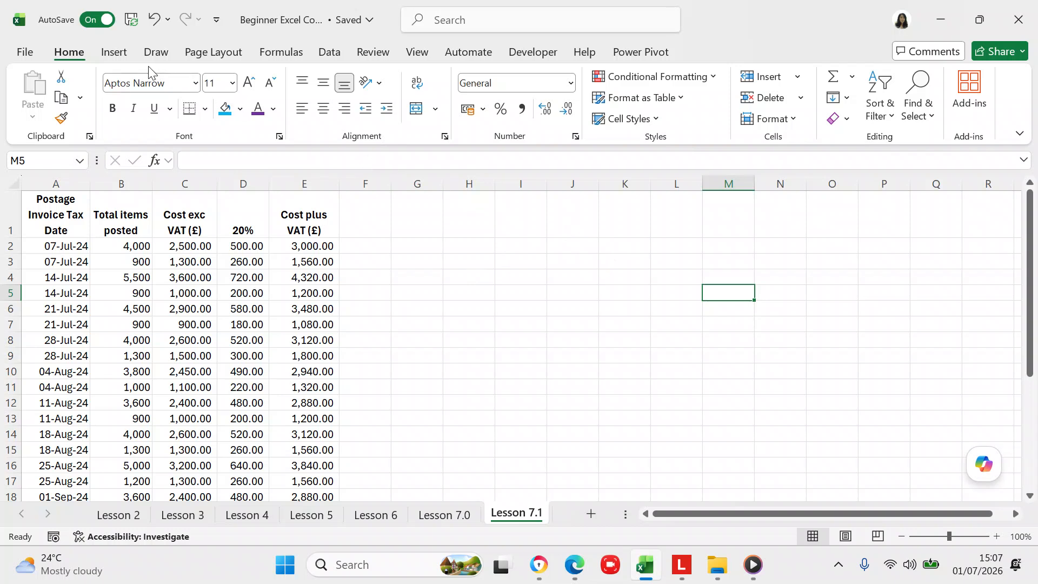
# Start a combined PivotChart and PivotTable using the postage invoice data in A1:E27 as the source range
pyautogui.click(114, 52)
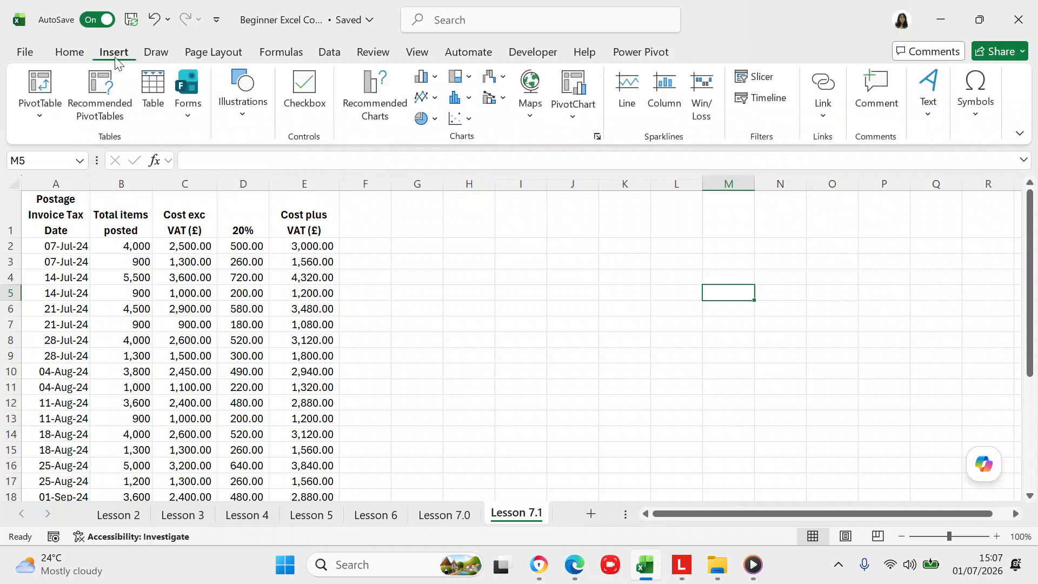
pyautogui.click(572, 120)
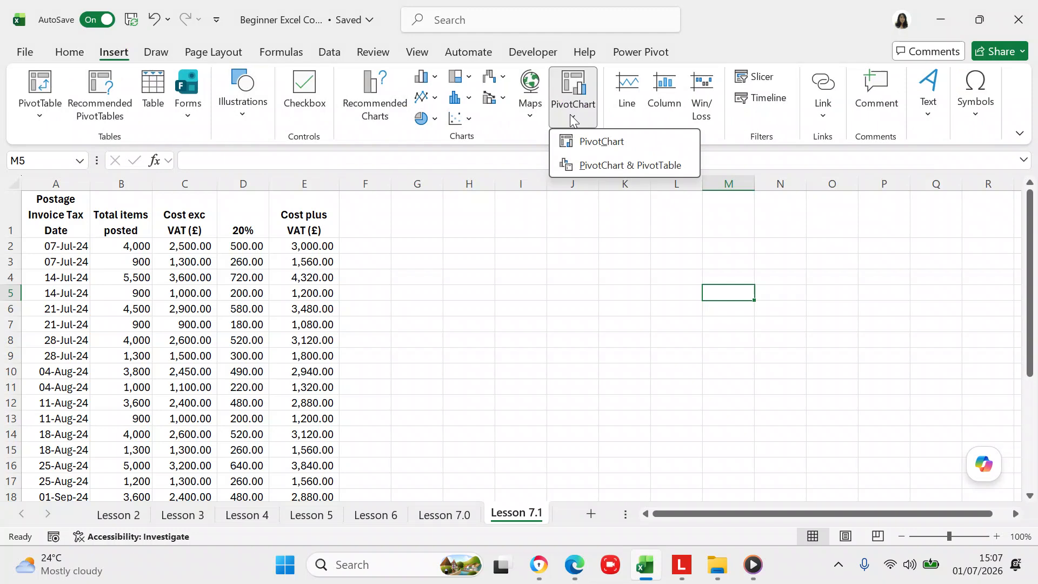
pyautogui.click(613, 168)
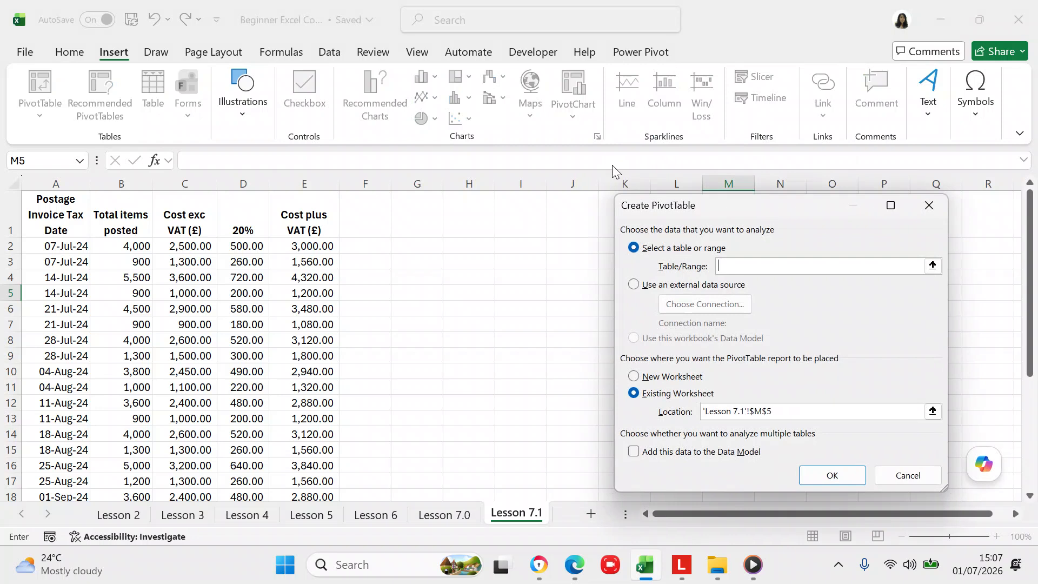
pyautogui.click(55, 208)
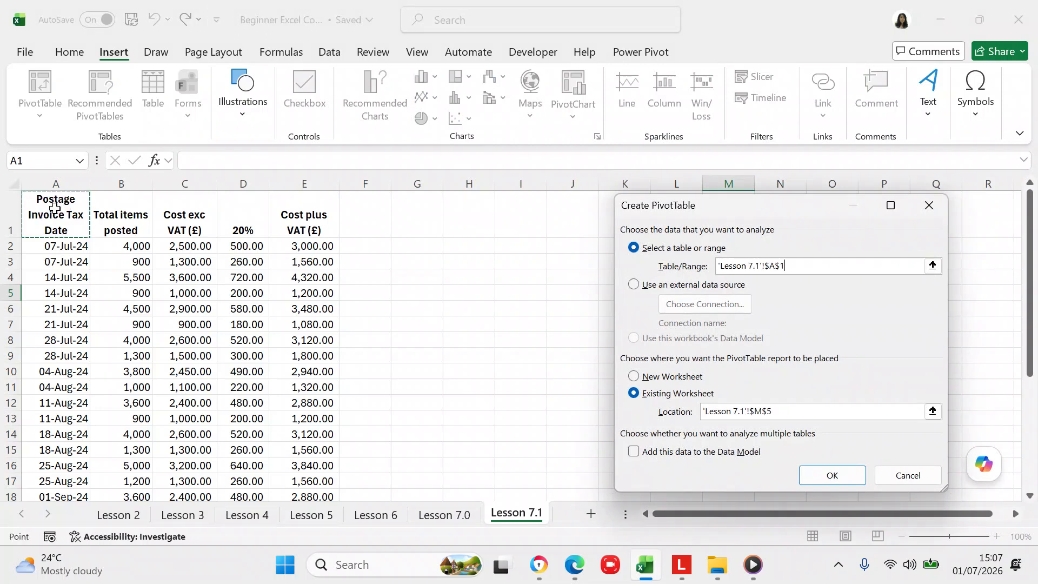
pyautogui.hotkey('shift', 'Right')
pyautogui.hotkey('shift', 'Right')
pyautogui.hotkey('shift', 'Right')
pyautogui.hotkey('shift', 'Right')
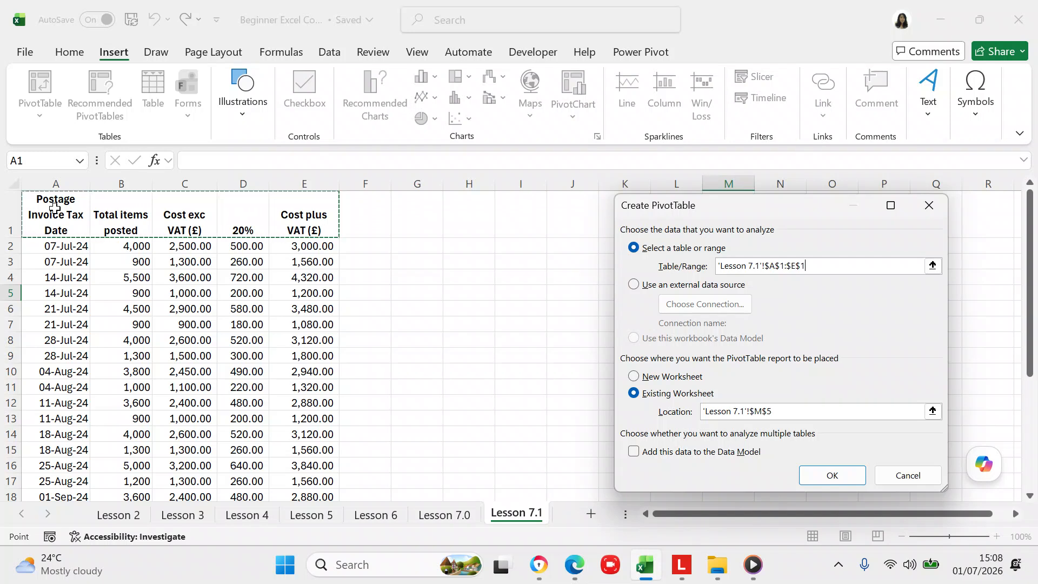
pyautogui.hotkey('shift', 'Down')
pyautogui.hotkey('shift', 'Down')
pyautogui.hotkey('shift', 'Down')
pyautogui.hotkey('shift', 'Down')
pyautogui.hotkey('shift', 'Down')
pyautogui.hotkey('shift', 'Down')
pyautogui.hotkey('shift', 'Down')
pyautogui.hotkey('shift', 'Down')
pyautogui.hotkey('shift', 'Down')
pyautogui.hotkey('shift', 'Down')
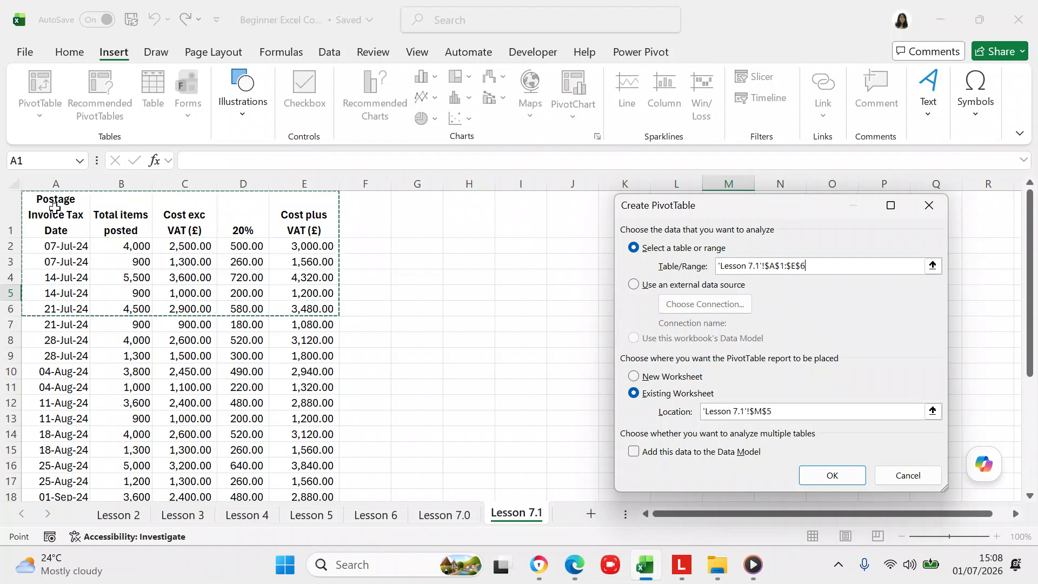
pyautogui.hotkey('shift', 'Down')
pyautogui.hotkey('shift', 'Down')
pyautogui.hotkey('shift', 'Down')
pyautogui.hotkey('shift', 'Down')
pyautogui.hotkey('shift', 'Down')
pyautogui.hotkey('shift', 'Down')
pyautogui.hotkey('shift', 'Down')
pyautogui.hotkey('shift', 'Down')
pyautogui.hotkey('shift', 'Down')
pyautogui.hotkey('shift', 'Down')
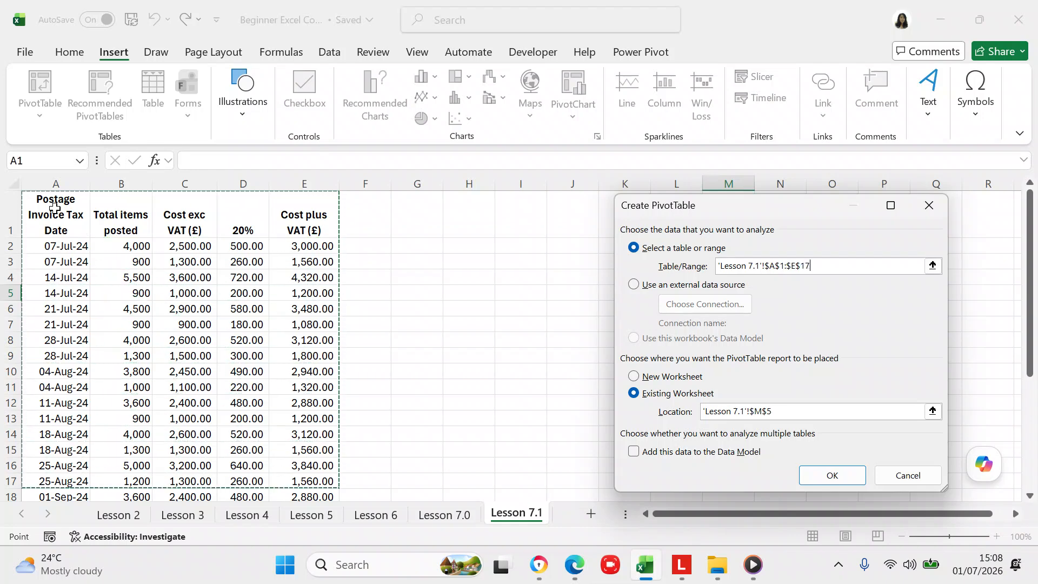
pyautogui.hotkey('shift', 'Down')
pyautogui.hotkey('shift', 'Down')
pyautogui.hotkey('shift', 'Down')
pyautogui.hotkey('shift', 'Down')
pyautogui.hotkey('shift', 'Down')
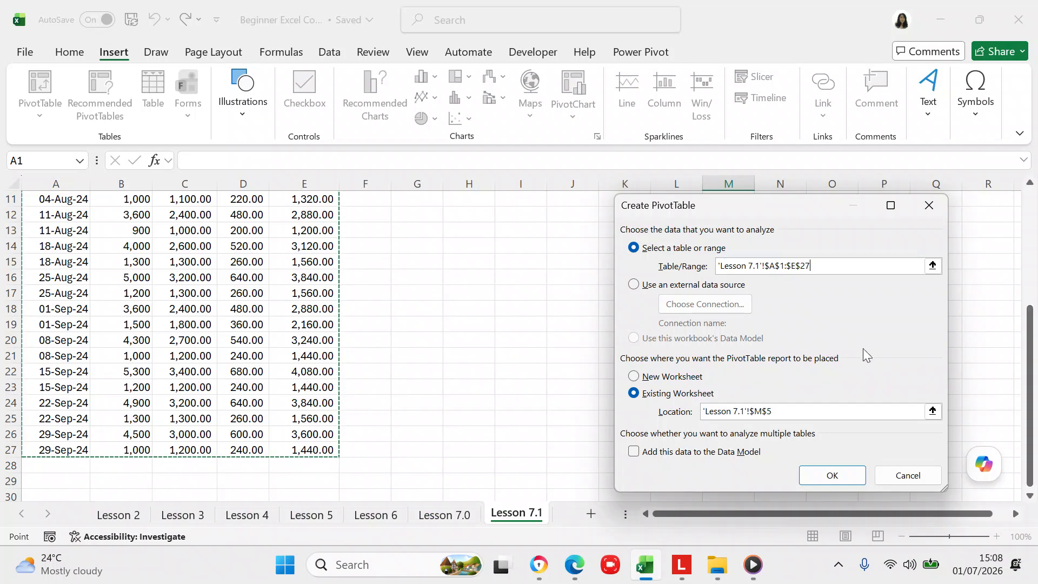
# Set the PivotTable location to cell G1 of the existing Lesson 7.1 sheet and create the PivotTable and PivotChart
pyautogui.click(762, 410)
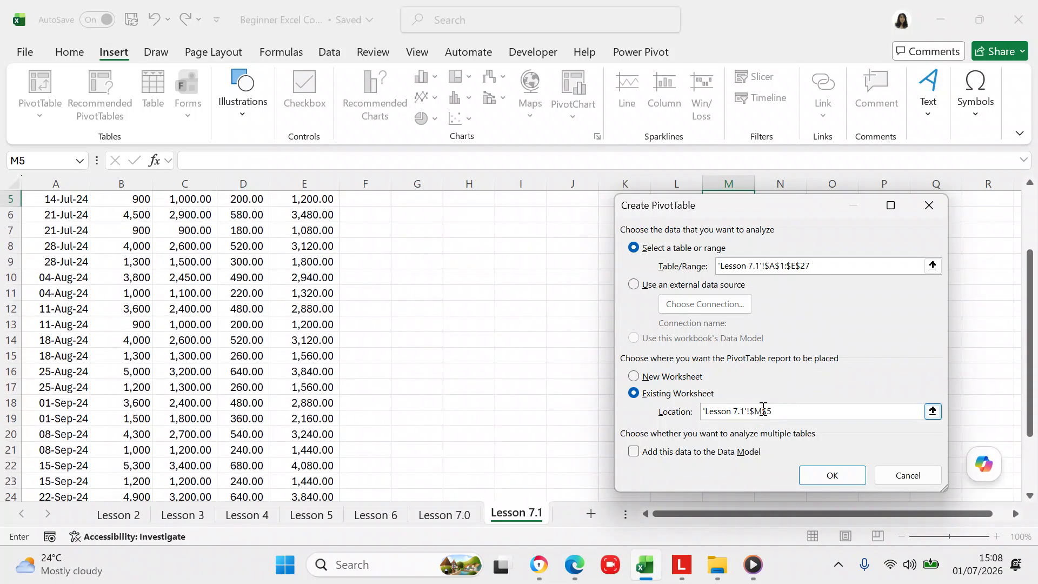
pyautogui.press('BackSpace')
pyautogui.write('g')
pyautogui.click(1023, 384)
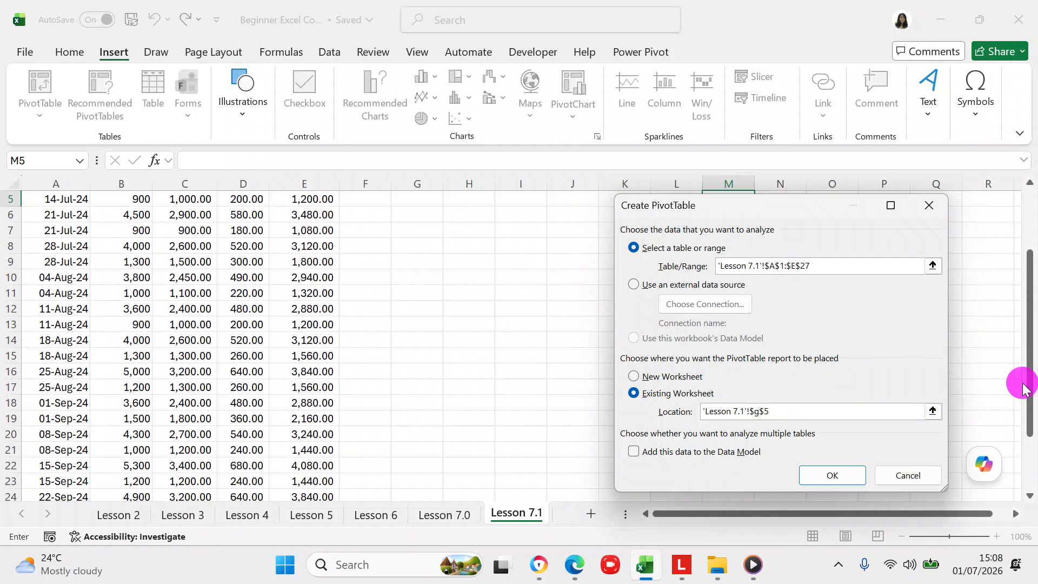
pyautogui.moveTo(1029, 391); pyautogui.dragTo(1032, 316)
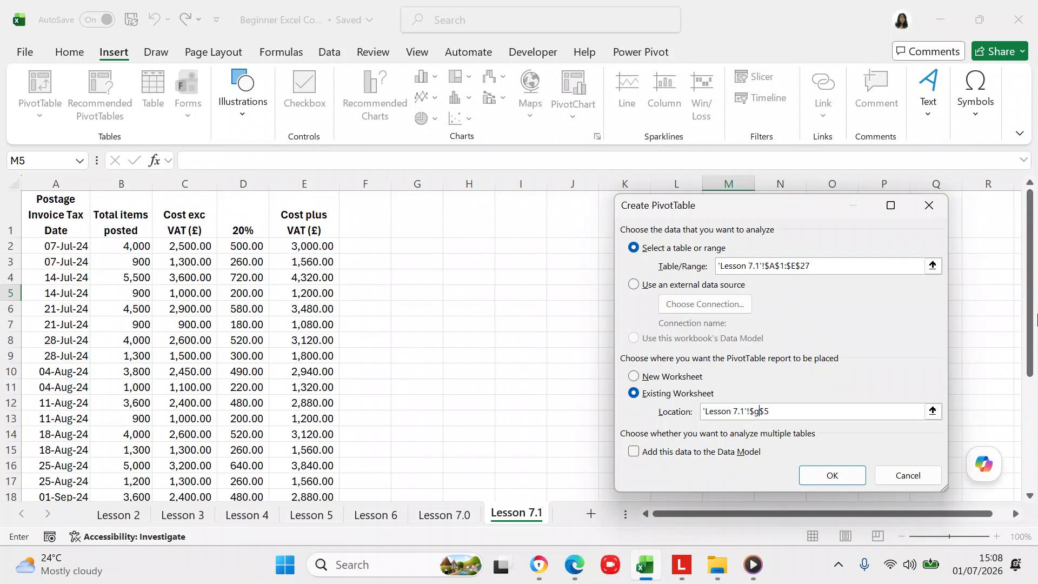
pyautogui.click(822, 411)
pyautogui.press('BackSpace')
pyautogui.write('1')
pyautogui.click(822, 478)
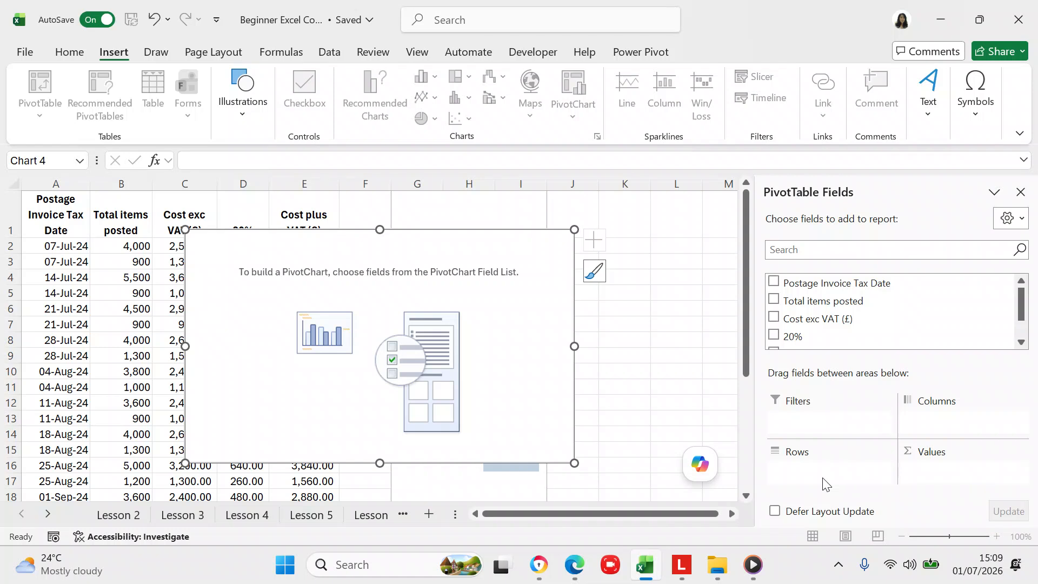
# Move the empty PivotChart below the PivotTable and add the Postage Invoice Tax Date and Total items posted fields
pyautogui.click(537, 264)
pyautogui.moveTo(539, 264); pyautogui.dragTo(695, 383)
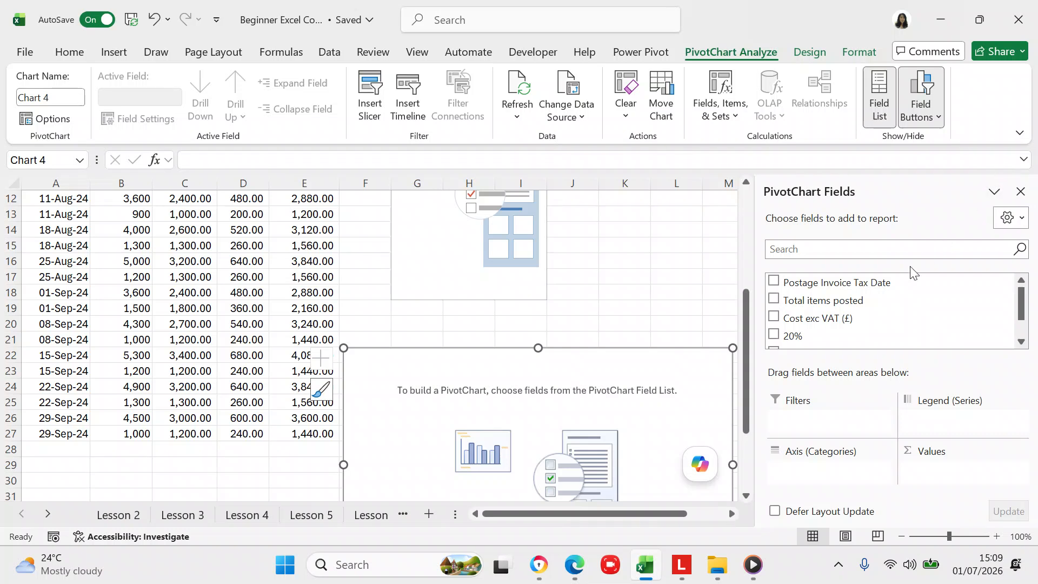
pyautogui.click(772, 282)
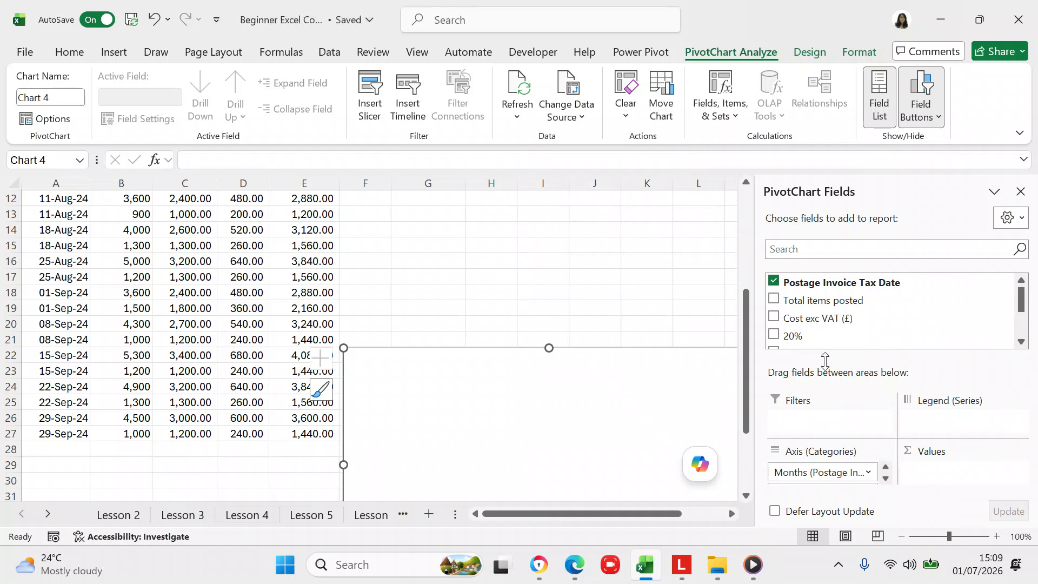
pyautogui.click(774, 300)
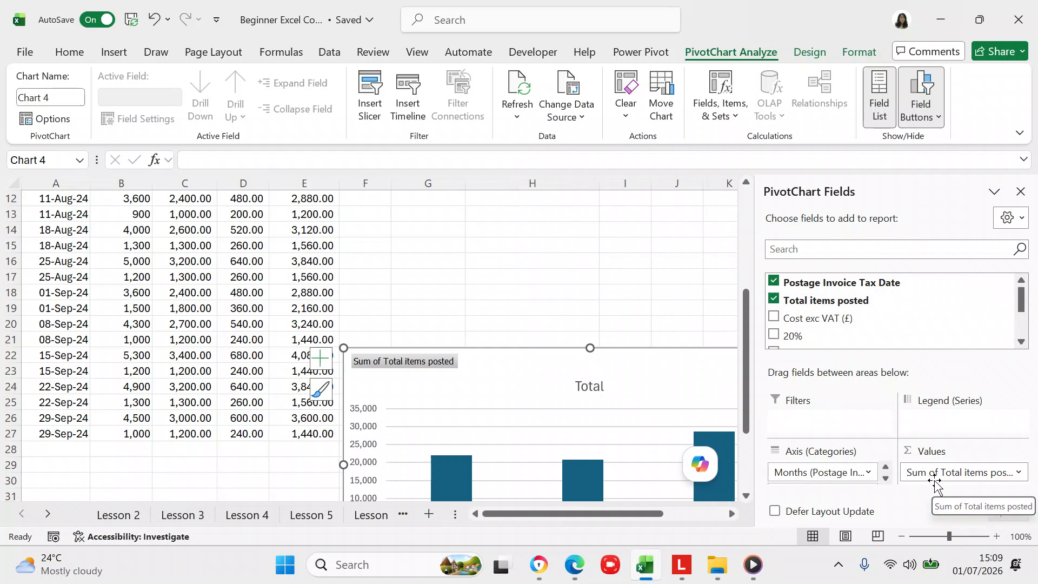
# Move the PivotChart up so it sits just below the PivotTable, starting around row 8
pyautogui.moveTo(745, 359); pyautogui.dragTo(747, 250)
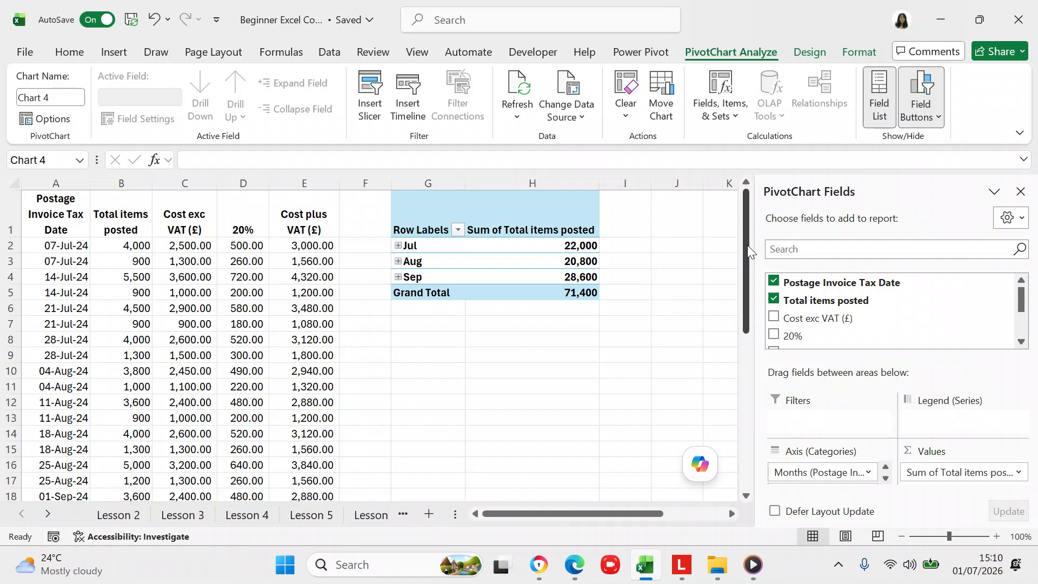
pyautogui.moveTo(747, 245); pyautogui.dragTo(738, 417)
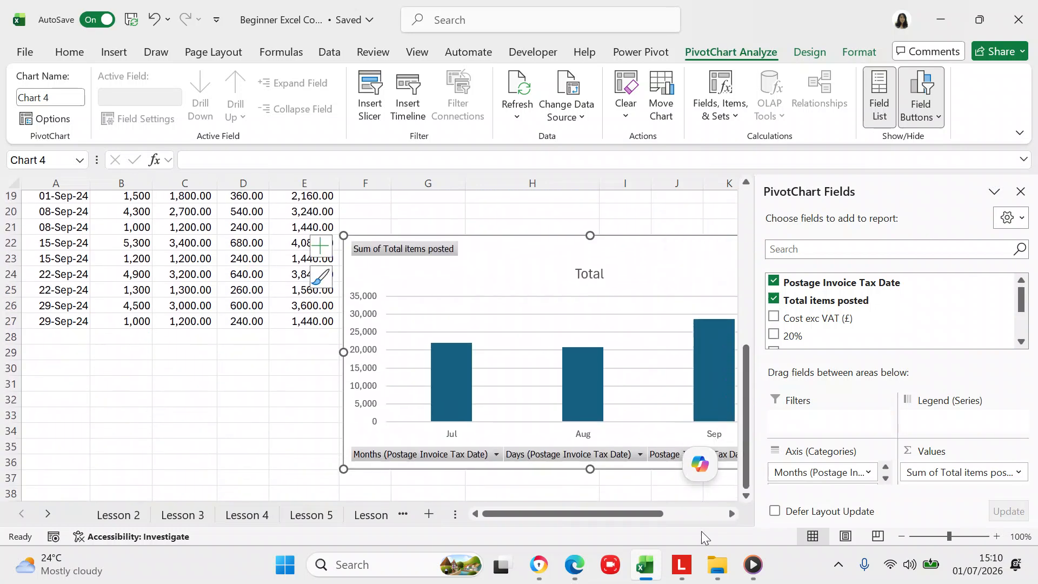
pyautogui.click(732, 513)
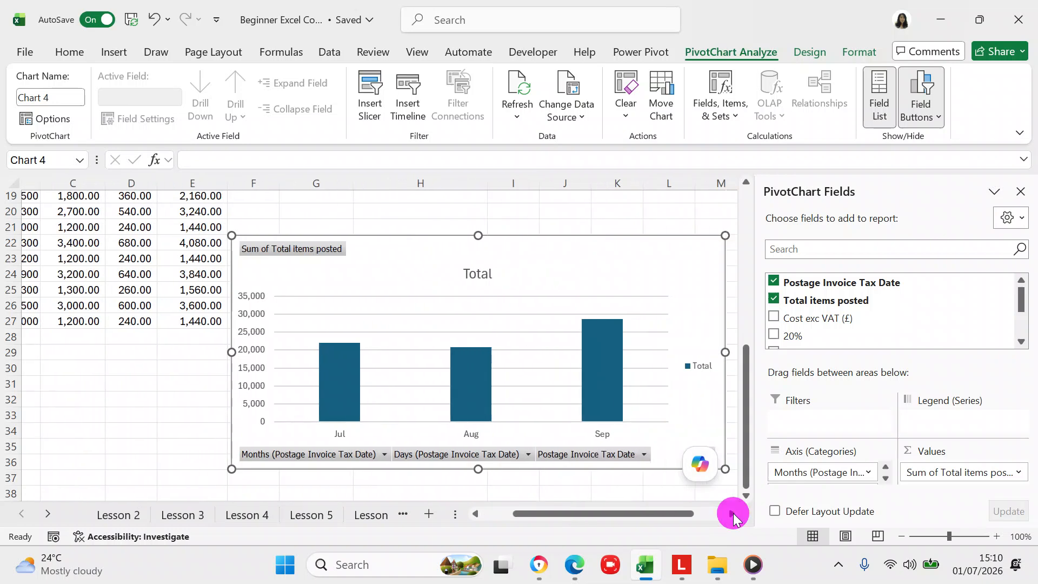
pyautogui.click(732, 513)
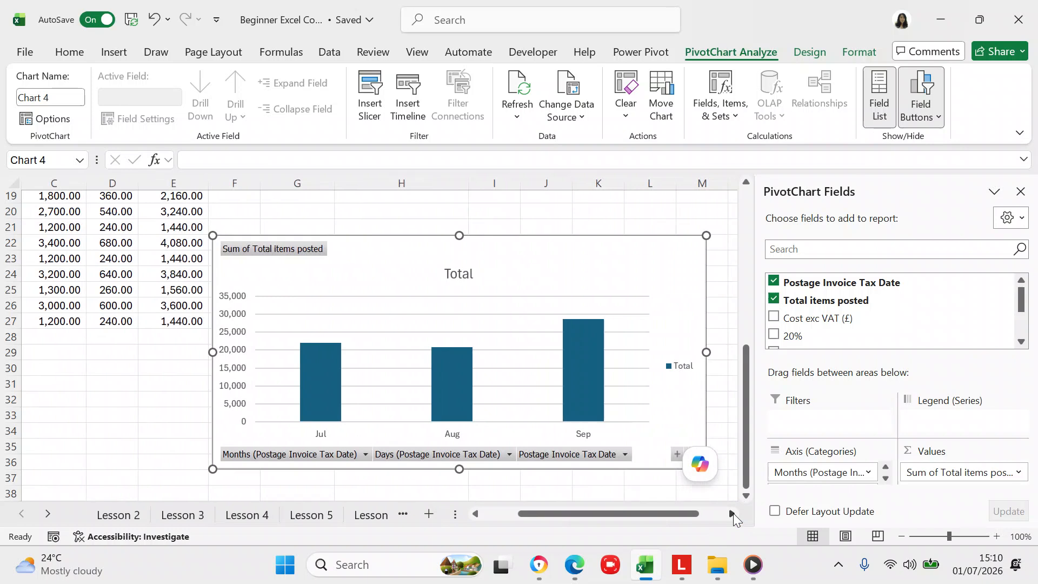
pyautogui.moveTo(744, 477); pyautogui.dragTo(753, 402)
pyautogui.moveTo(544, 429); pyautogui.dragTo(563, 254)
pyautogui.moveTo(743, 326); pyautogui.dragTo(741, 248)
pyautogui.moveTo(523, 417); pyautogui.dragTo(522, 381)
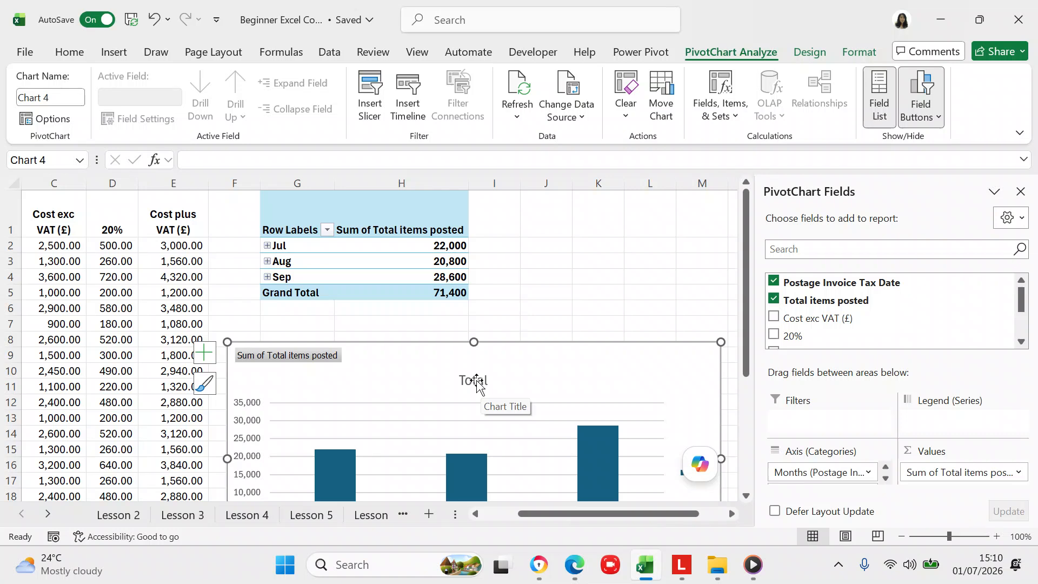
# Change the PivotChart title to "Total Postage" and deselect the chart
pyautogui.moveTo(527, 519); pyautogui.dragTo(438, 508)
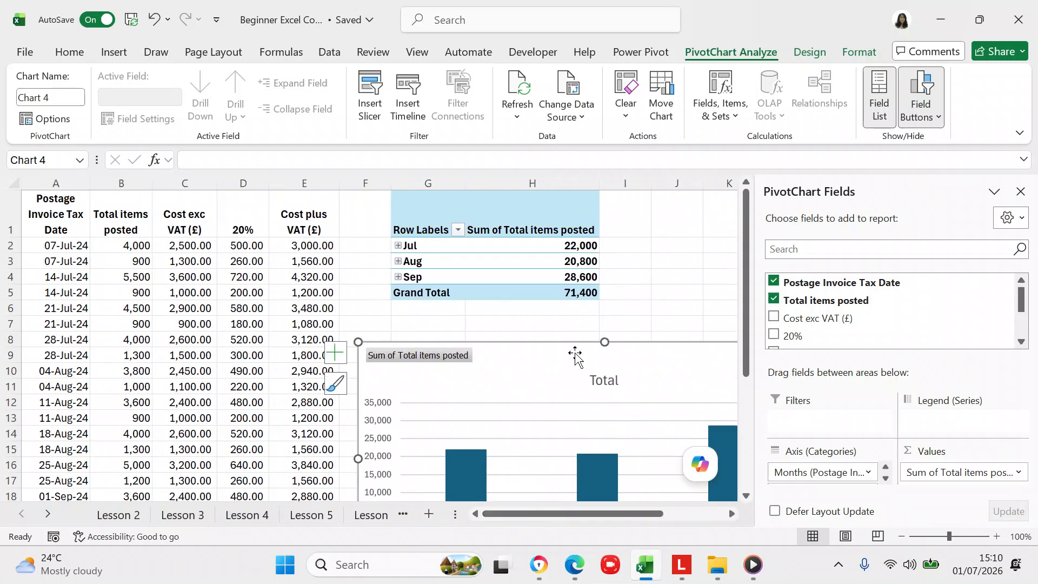
pyautogui.click(616, 377)
pyautogui.click(616, 377)
pyautogui.click(616, 381)
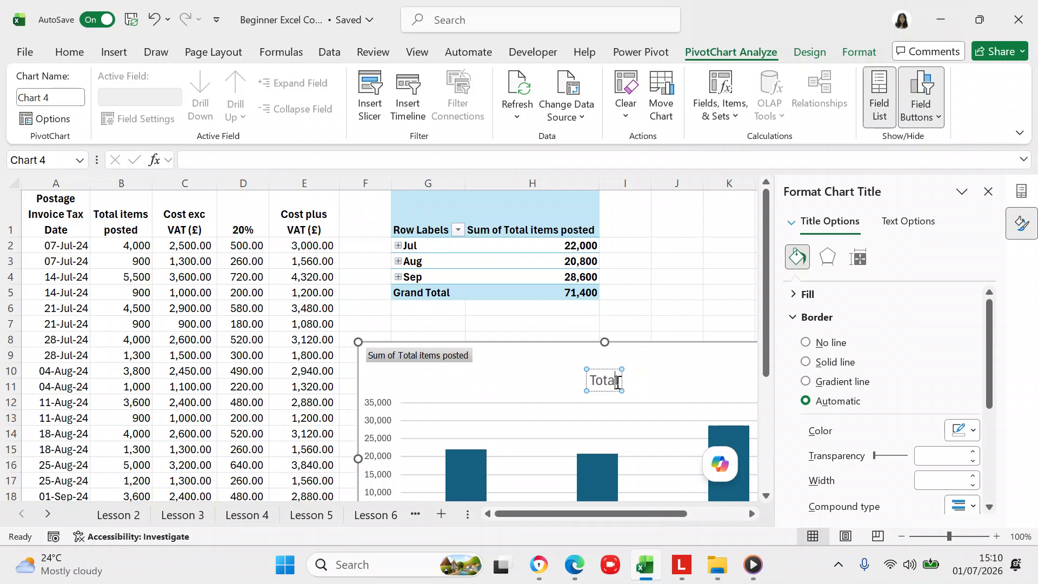
pyautogui.write('Pos')
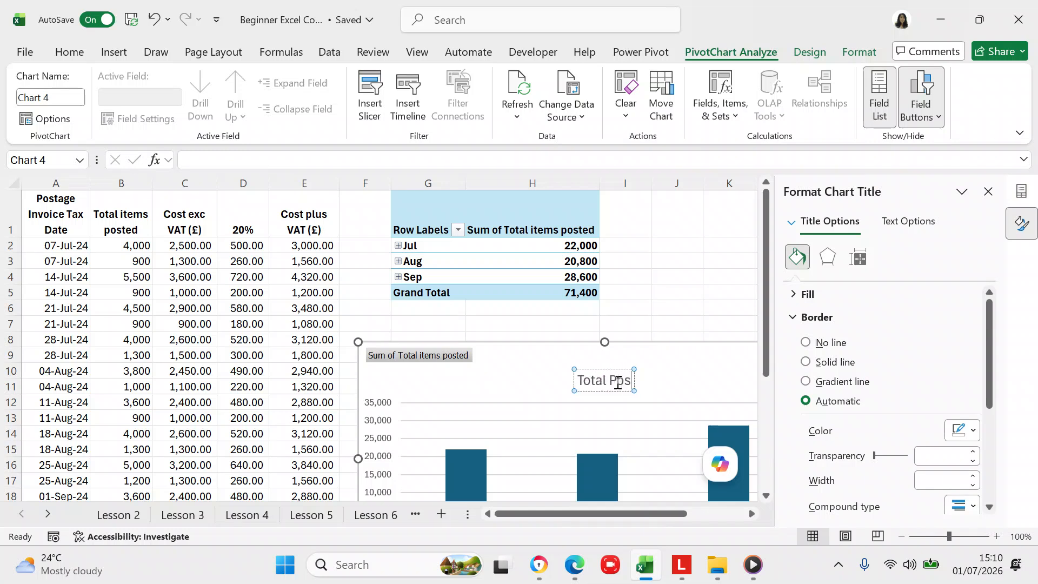
pyautogui.write('tage')
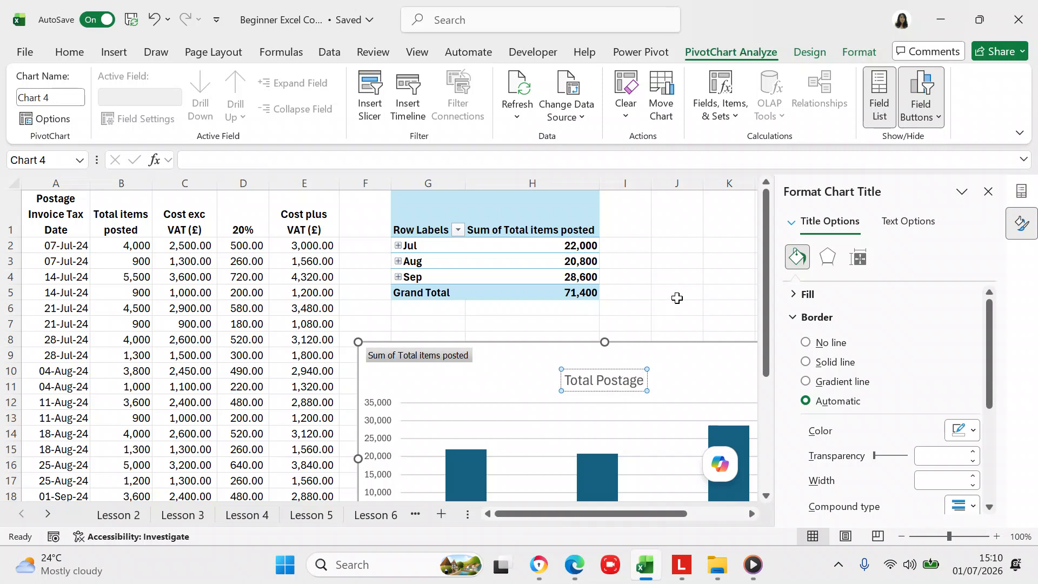
pyautogui.click(677, 301)
pyautogui.hotkey('ctrl', 'Up')
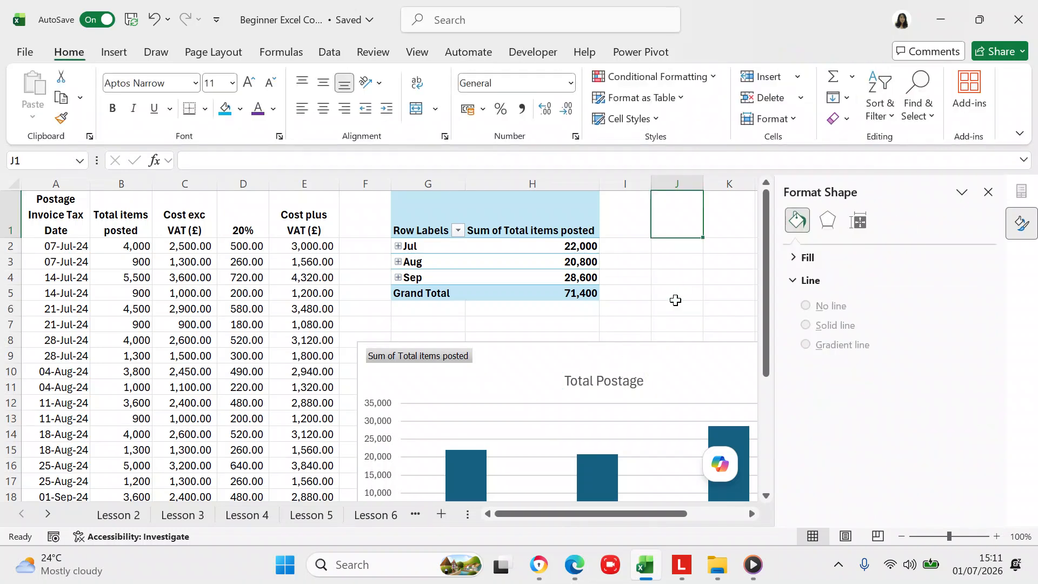
# Select the Total Postage PivotChart and turn off its report filter field buttons
pyautogui.click(461, 361)
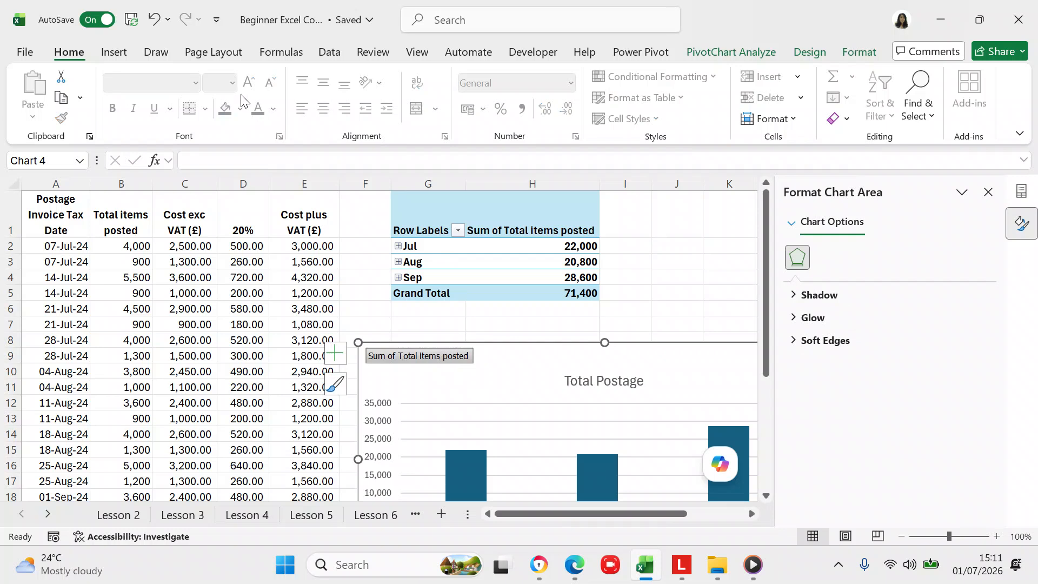
pyautogui.click(118, 53)
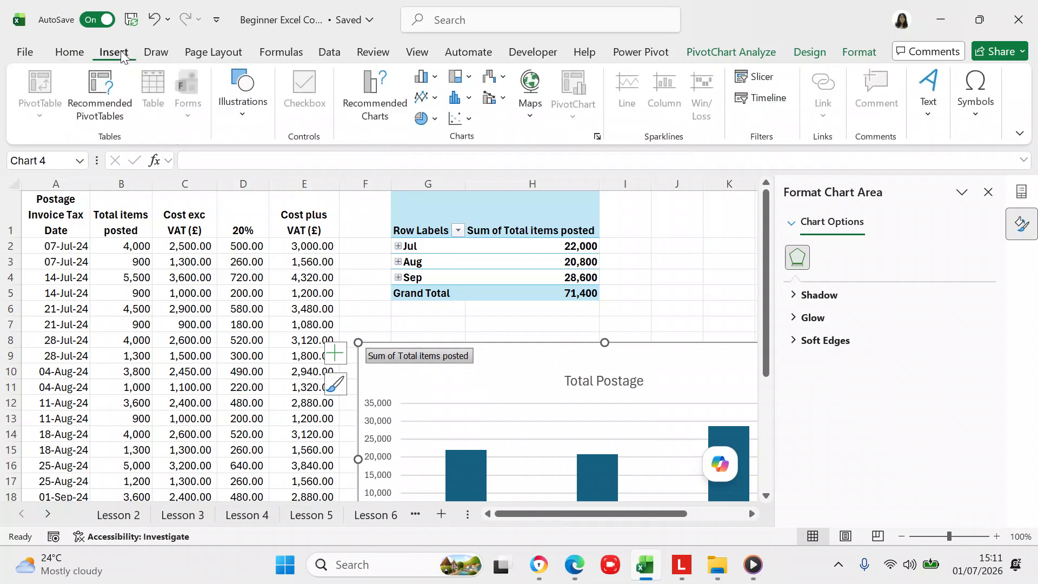
pyautogui.click(707, 61)
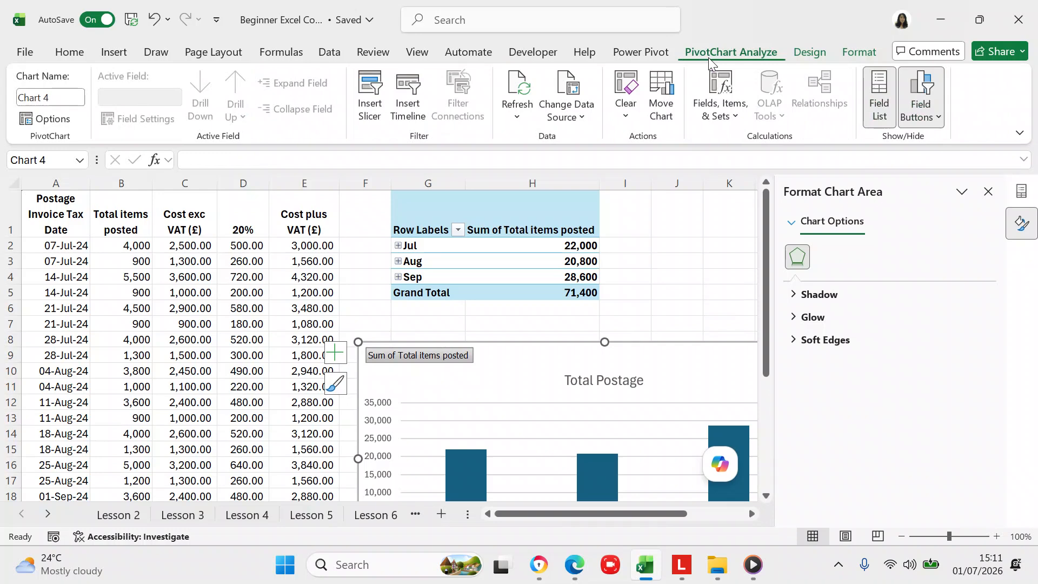
pyautogui.click(939, 118)
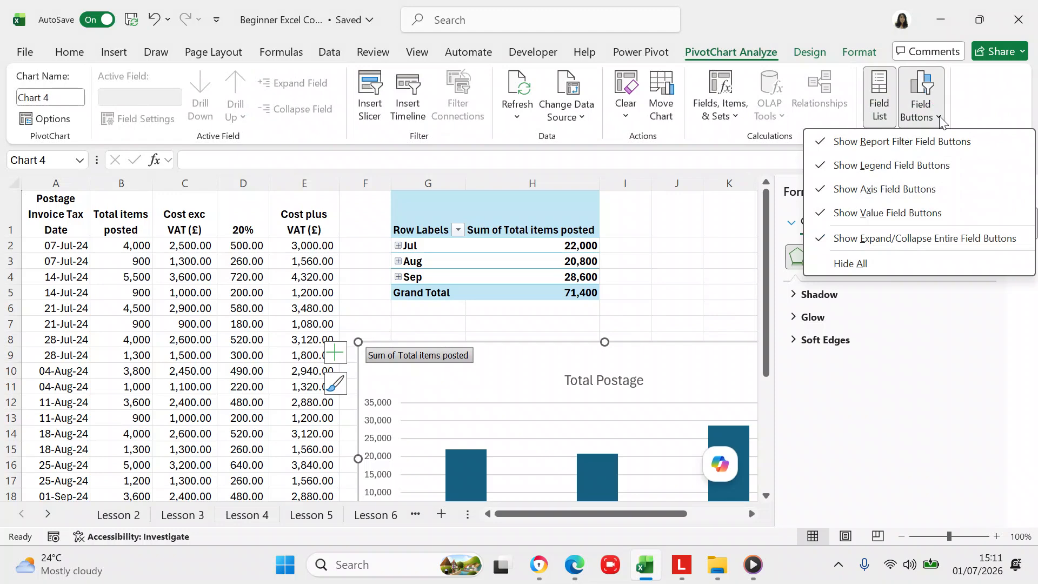
pyautogui.click(827, 141)
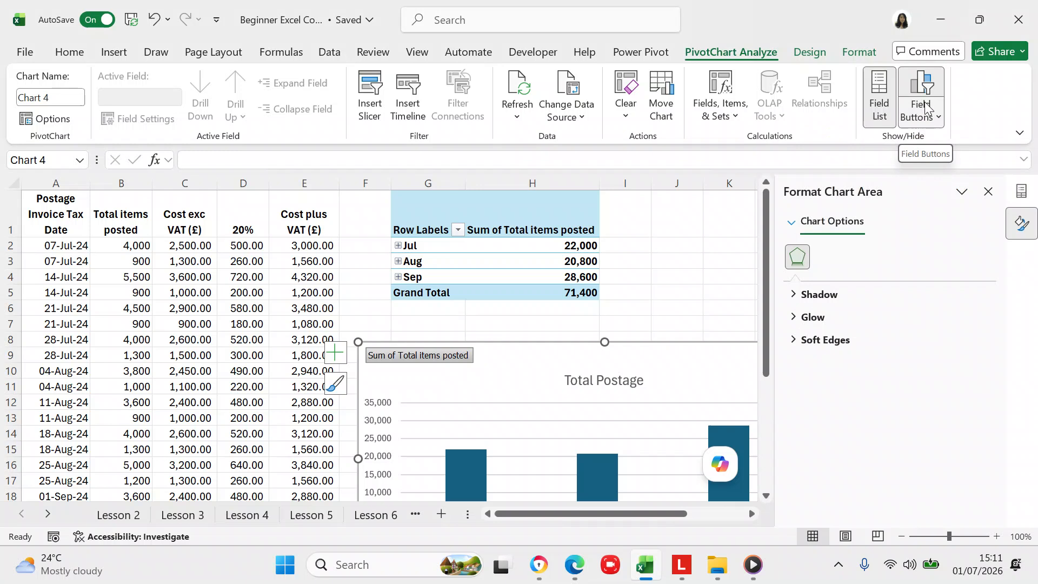
# Turn off the legend field buttons on the Total Postage PivotChart
pyautogui.click(937, 122)
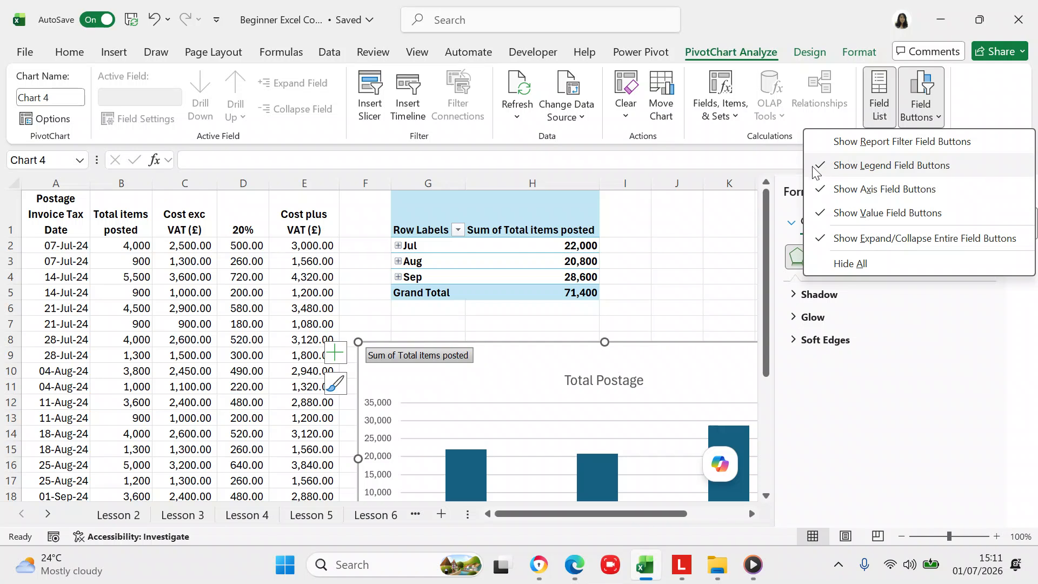
pyautogui.click(764, 232)
pyautogui.moveTo(763, 232); pyautogui.dragTo(767, 303)
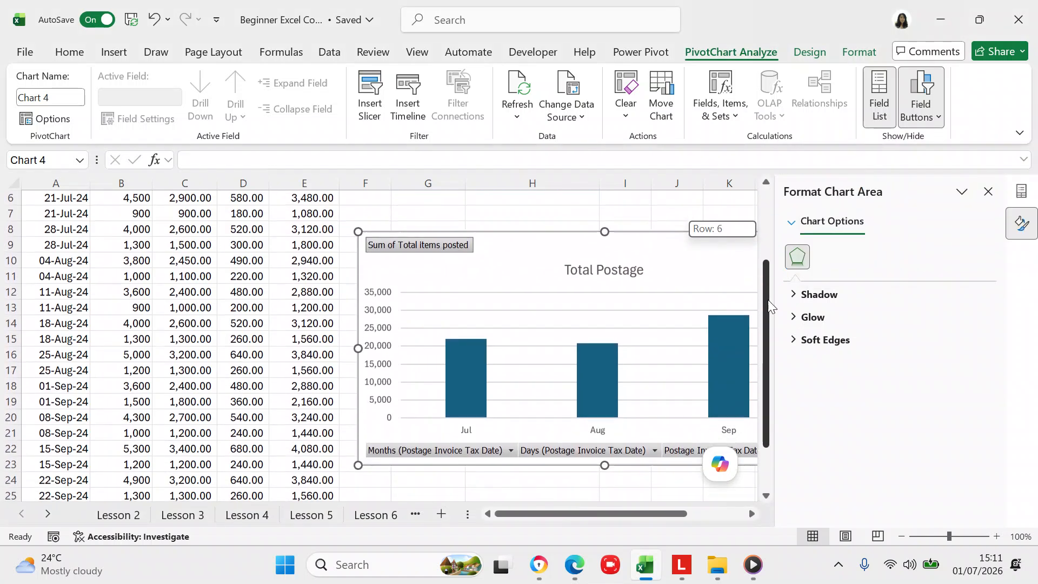
pyautogui.click(925, 111)
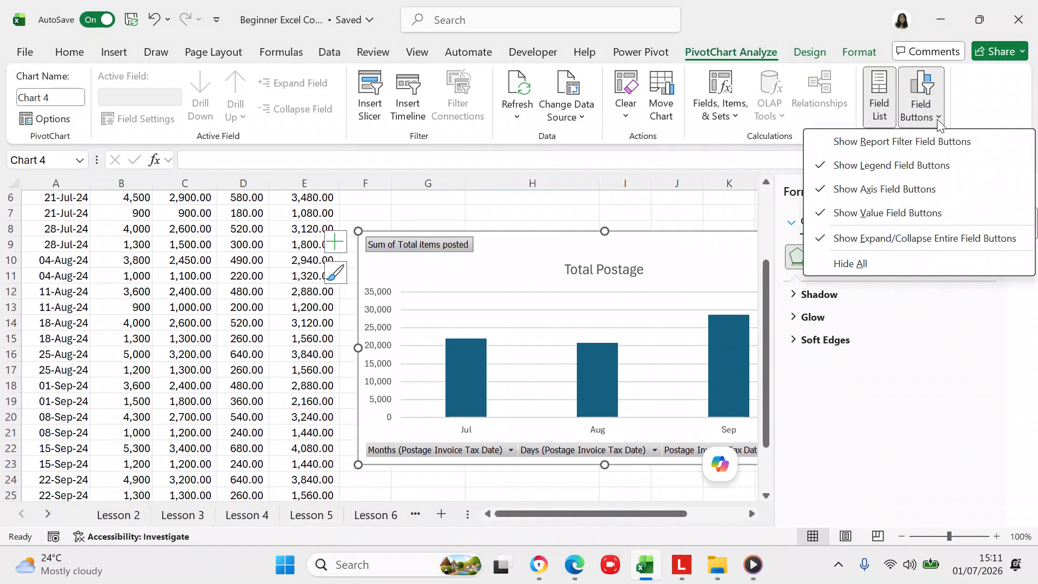
pyautogui.click(824, 165)
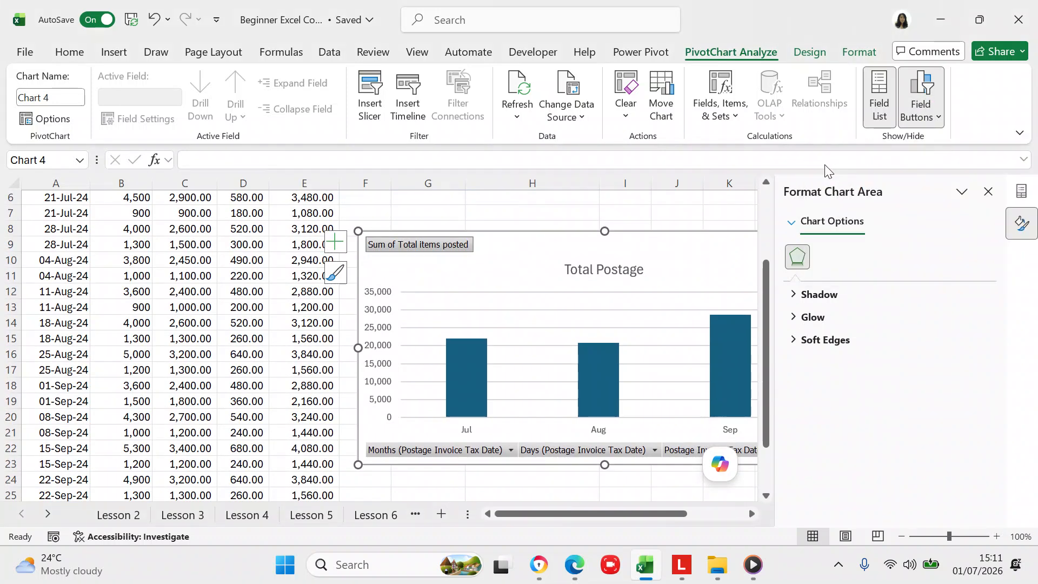
# Turn off the axis field buttons and the value field buttons on the Total Postage PivotChart
pyautogui.click(940, 119)
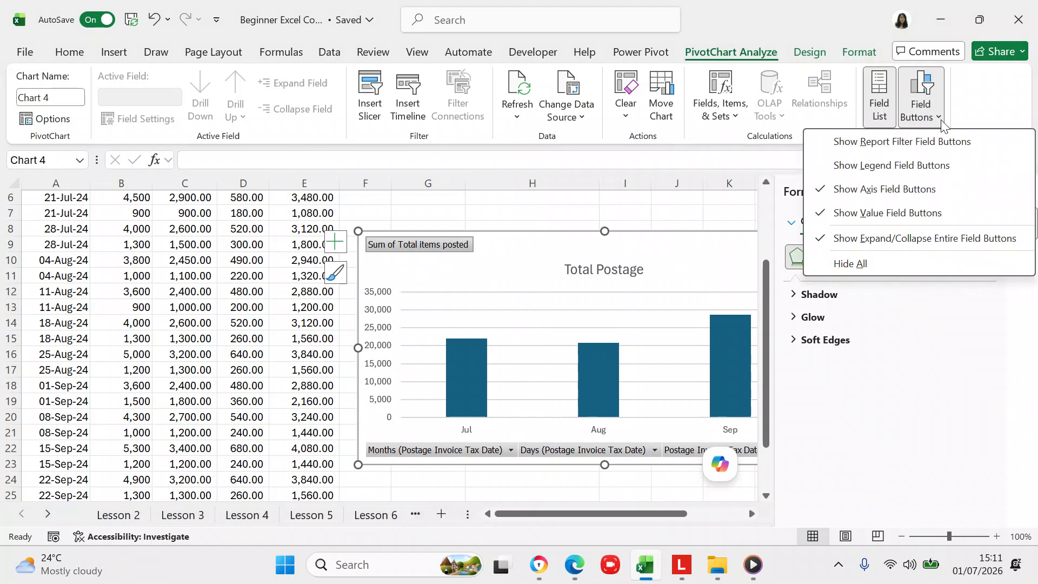
pyautogui.click(823, 192)
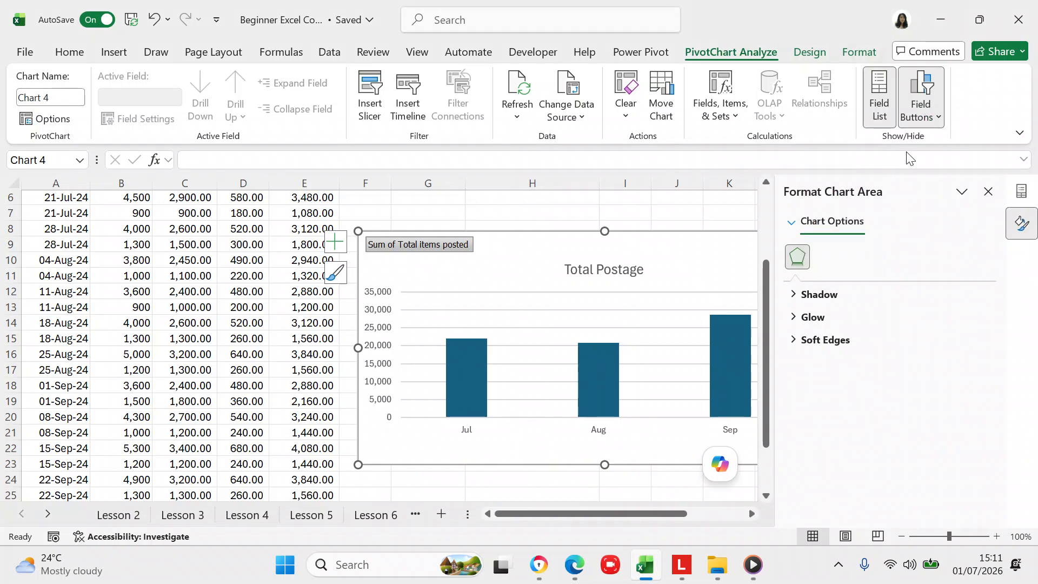
pyautogui.click(935, 119)
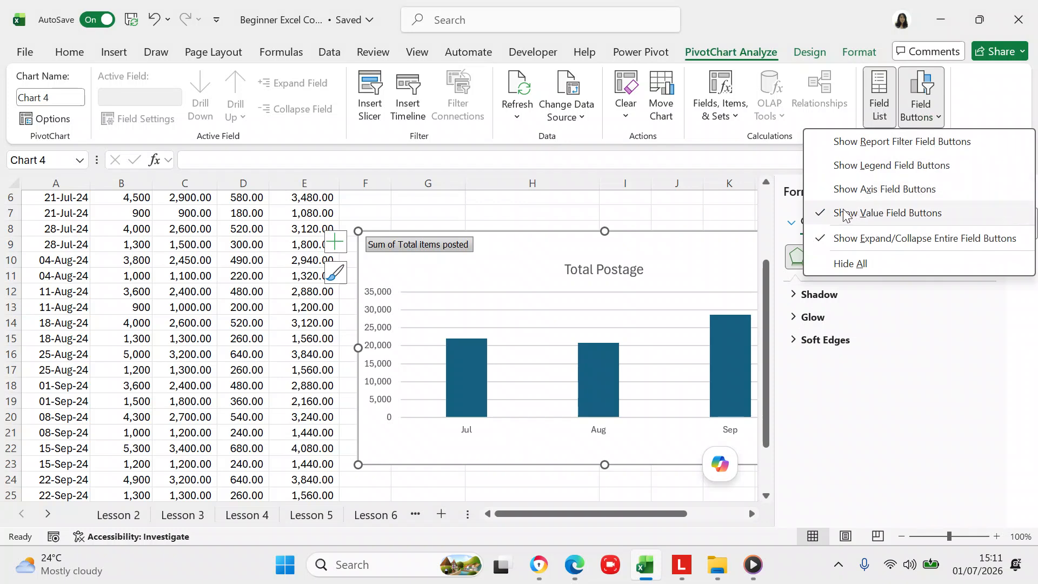
pyautogui.click(820, 214)
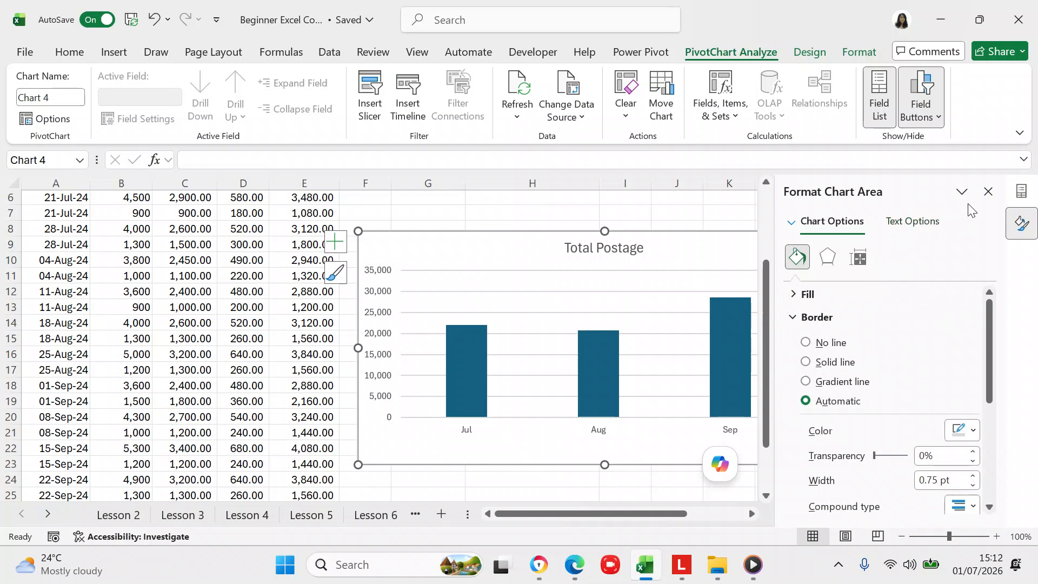
# Close the Format Chart Area and PivotChart Fields panes to see the whole chart and the PivotTable
pyautogui.click(987, 192)
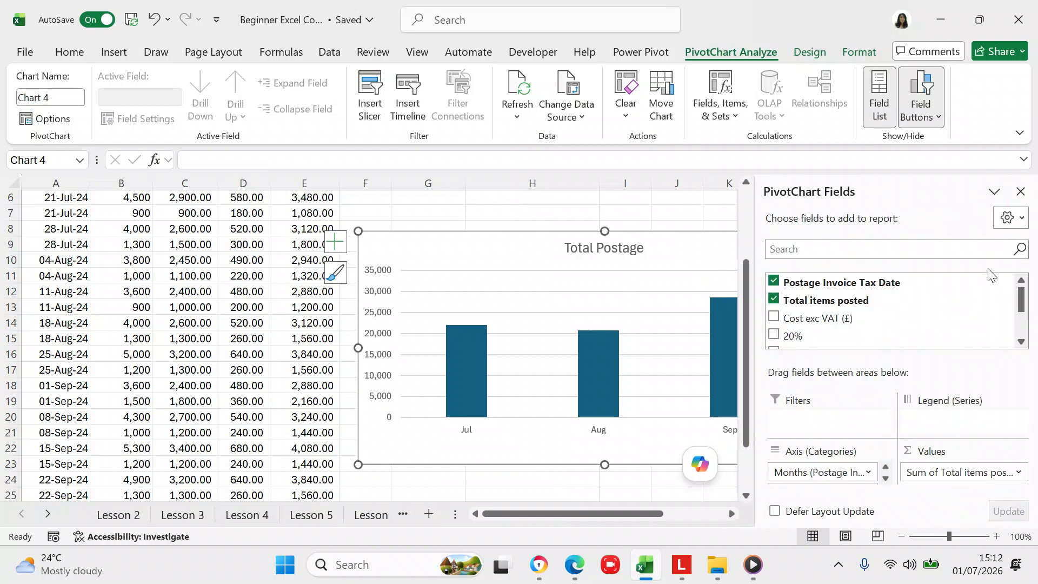
pyautogui.click(1019, 191)
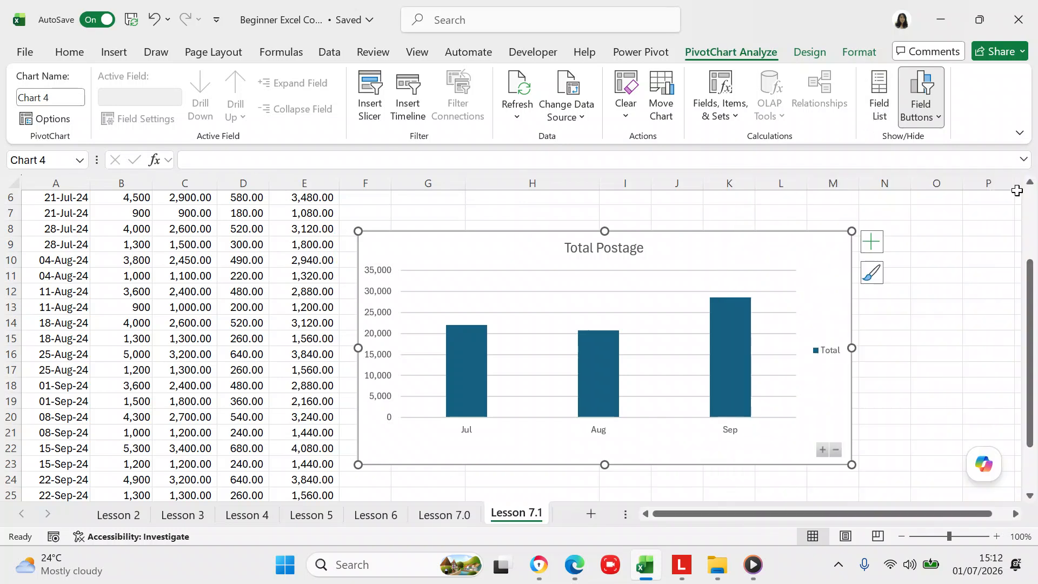
pyautogui.moveTo(1028, 361); pyautogui.dragTo(1030, 270)
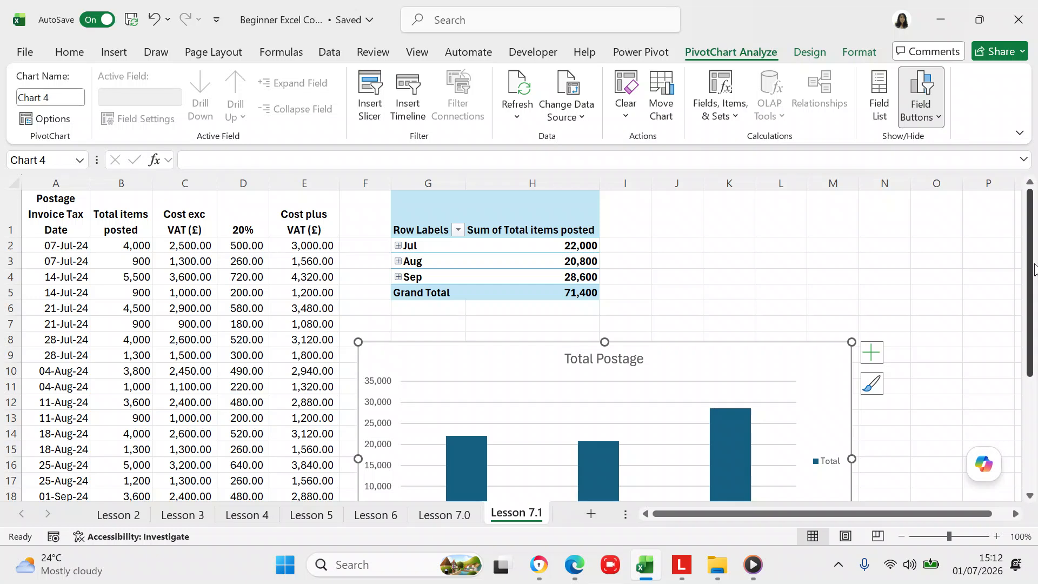
pyautogui.moveTo(1033, 268); pyautogui.dragTo(1026, 337)
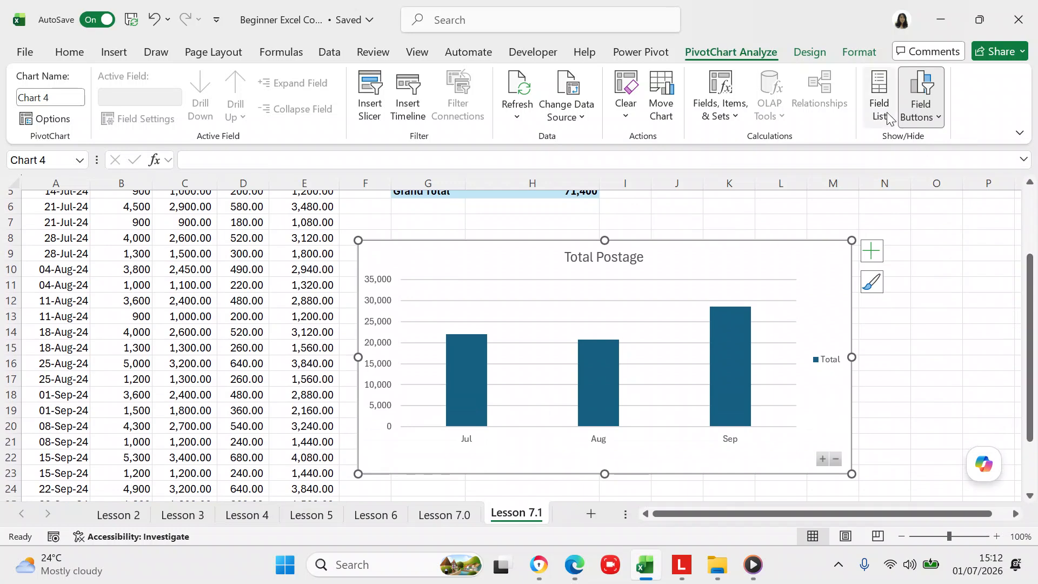
# Hide all field buttons on the Total Postage PivotChart at once and turn Hide All off again
pyautogui.click(915, 97)
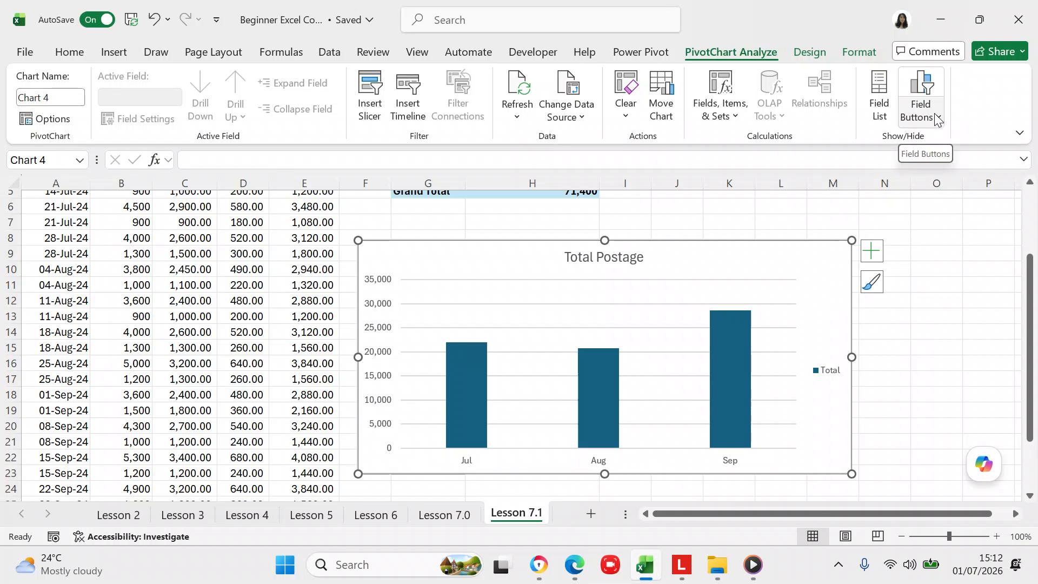
pyautogui.click(934, 112)
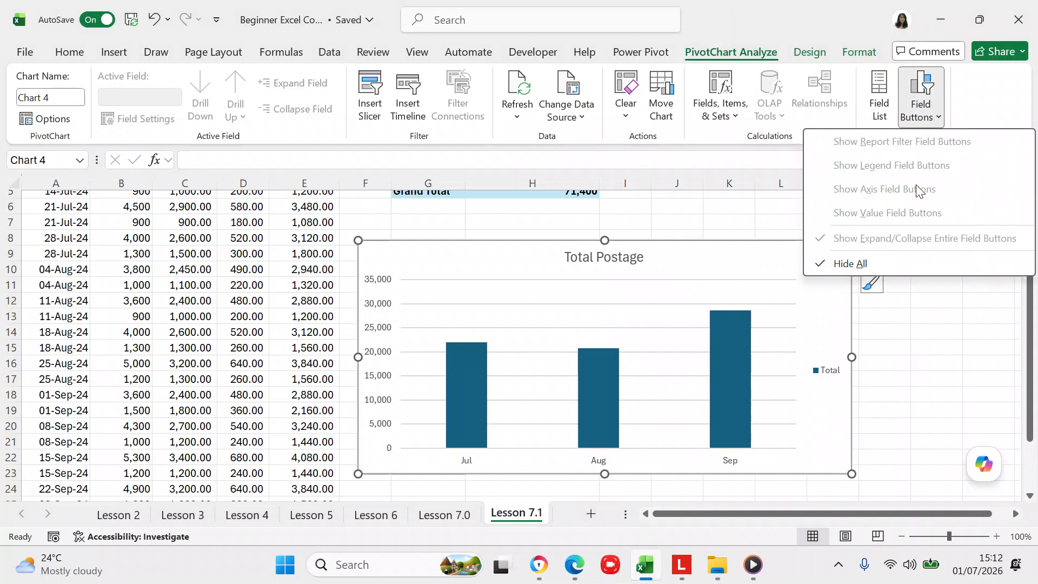
pyautogui.click(820, 265)
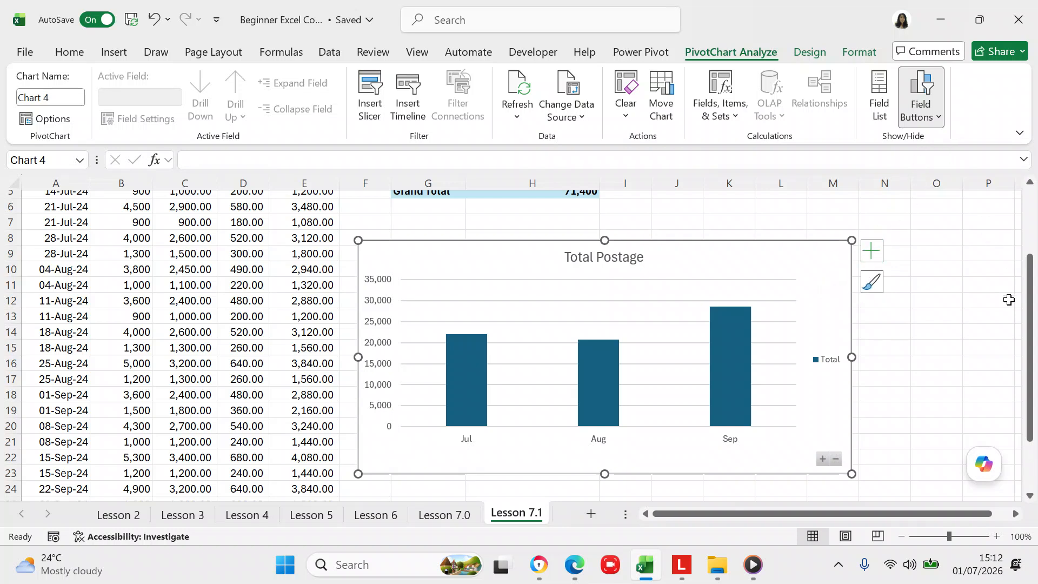
# Insert a PivotTable on a new worksheet from the postage invoice data in Lesson 7.1, range A1:E27
pyautogui.click(1029, 335)
pyautogui.moveTo(1028, 335); pyautogui.dragTo(1031, 235)
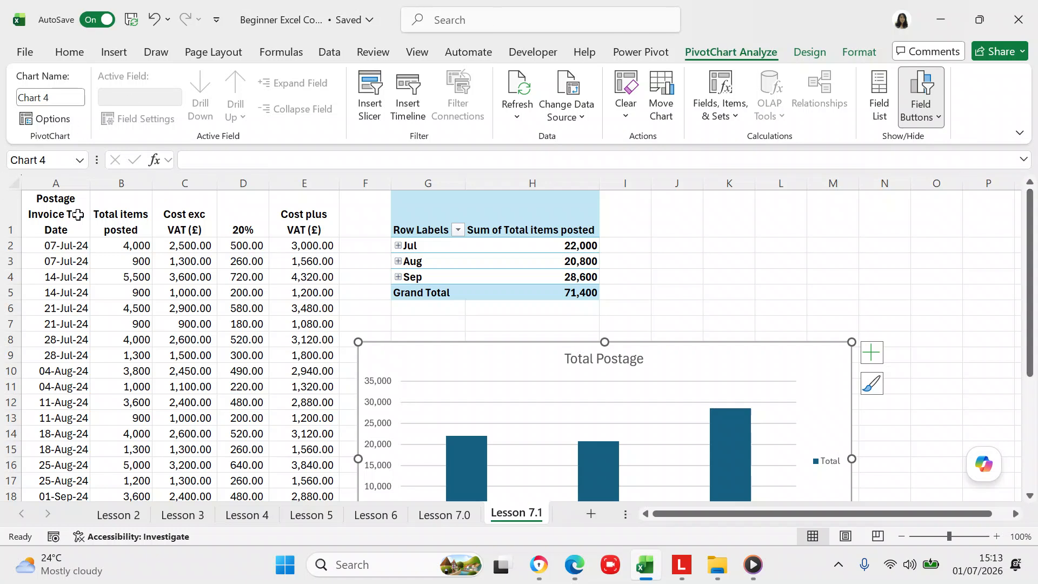
pyautogui.click(77, 214)
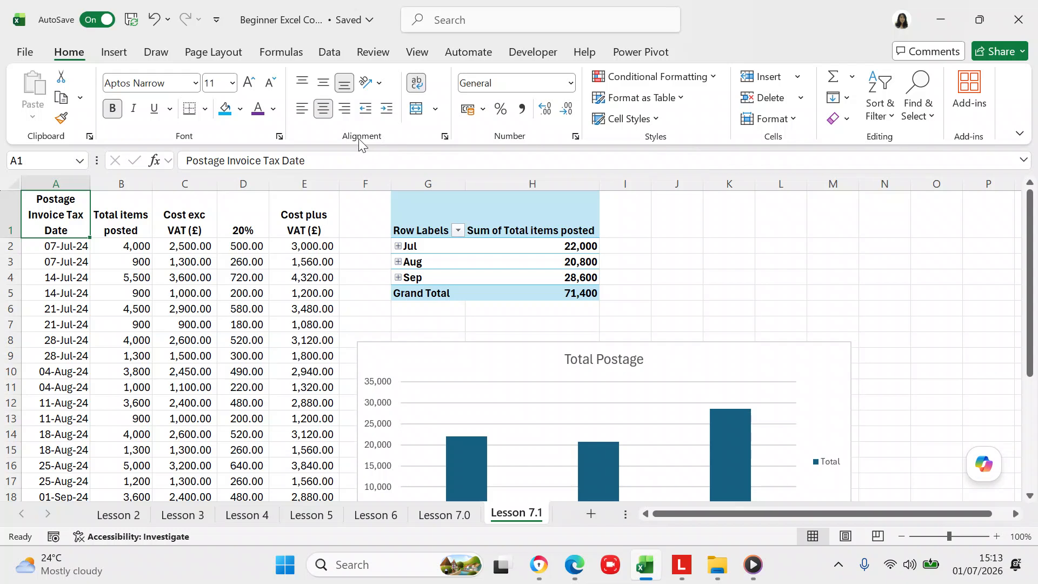
pyautogui.click(111, 56)
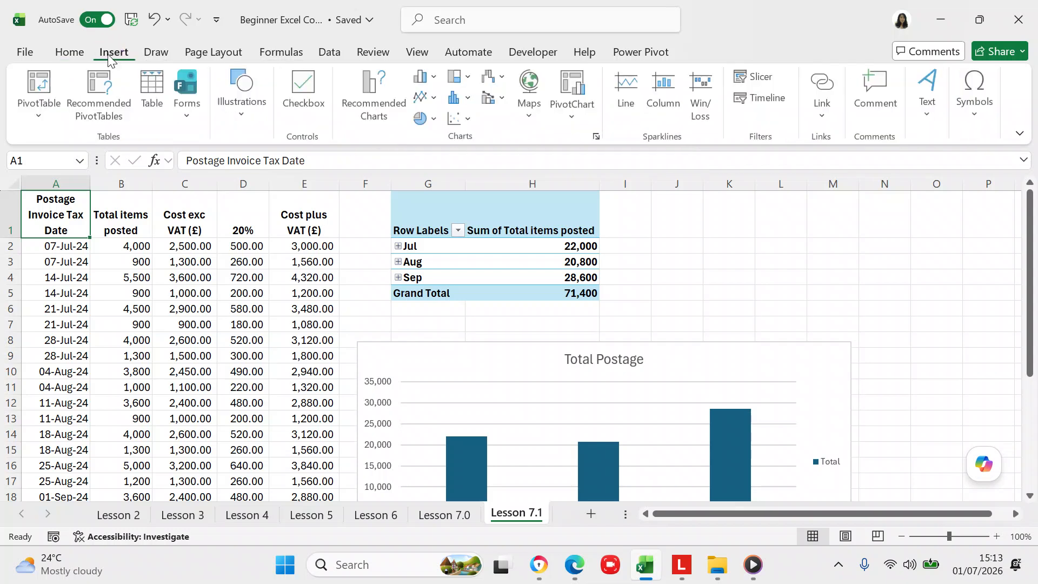
pyautogui.click(45, 108)
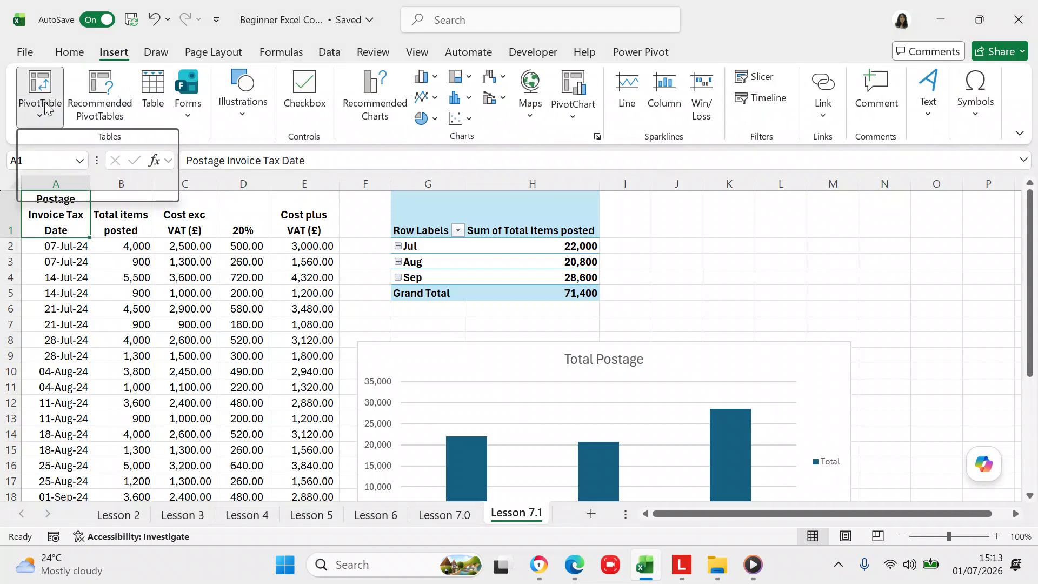
pyautogui.click(41, 116)
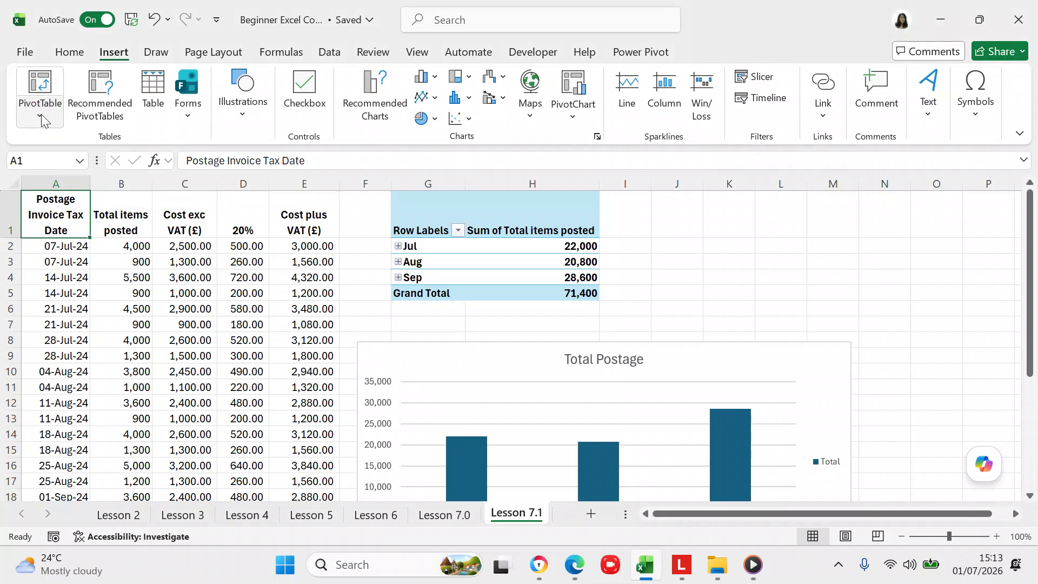
pyautogui.click(47, 89)
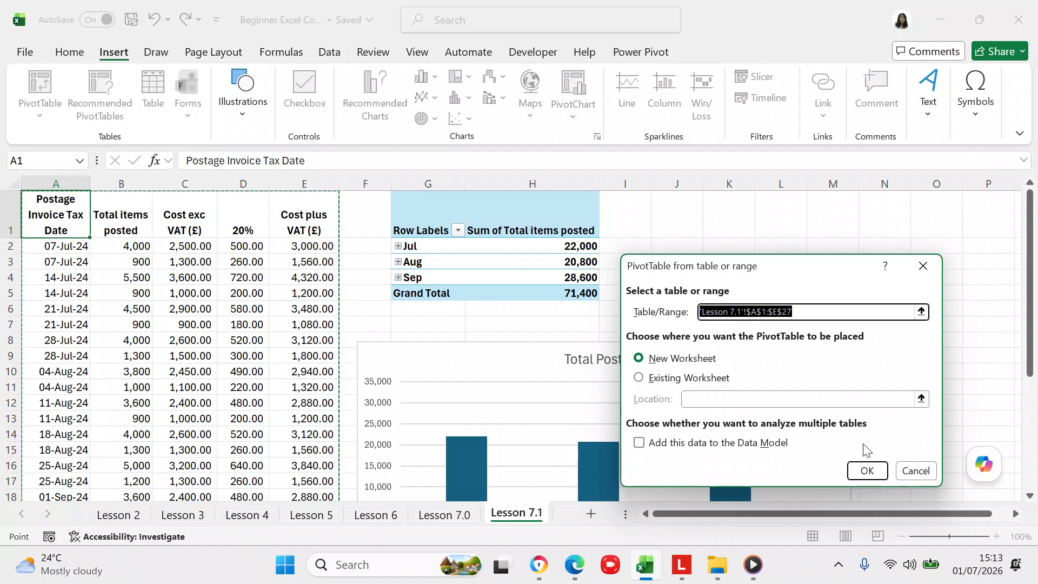
pyautogui.click(866, 471)
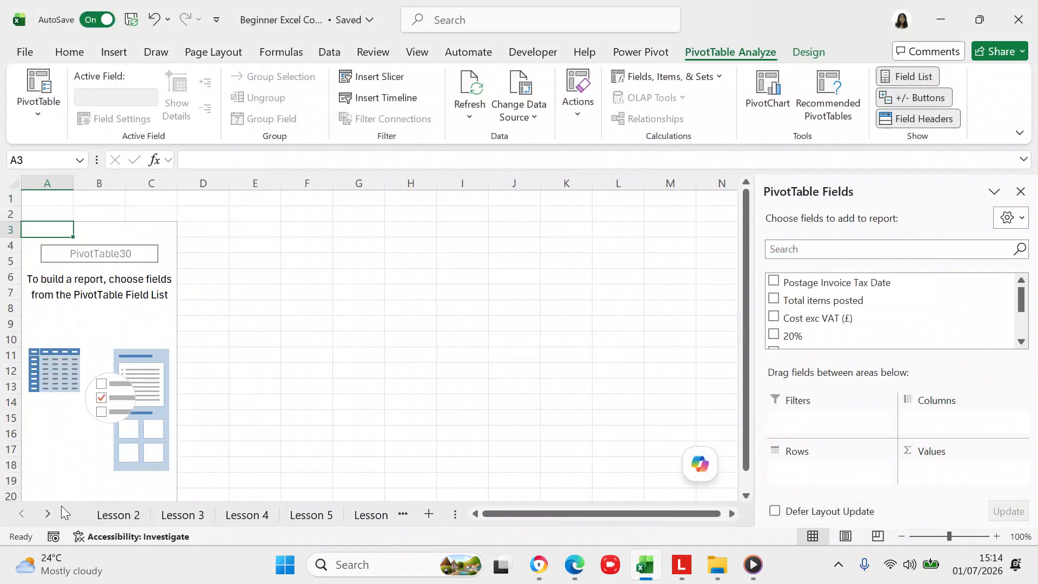
# Move the new PivotTable sheet, Sheet8, so it comes after Lesson 7.1
pyautogui.click(48, 513)
pyautogui.click(48, 513)
pyautogui.click(48, 513)
pyautogui.click(48, 513)
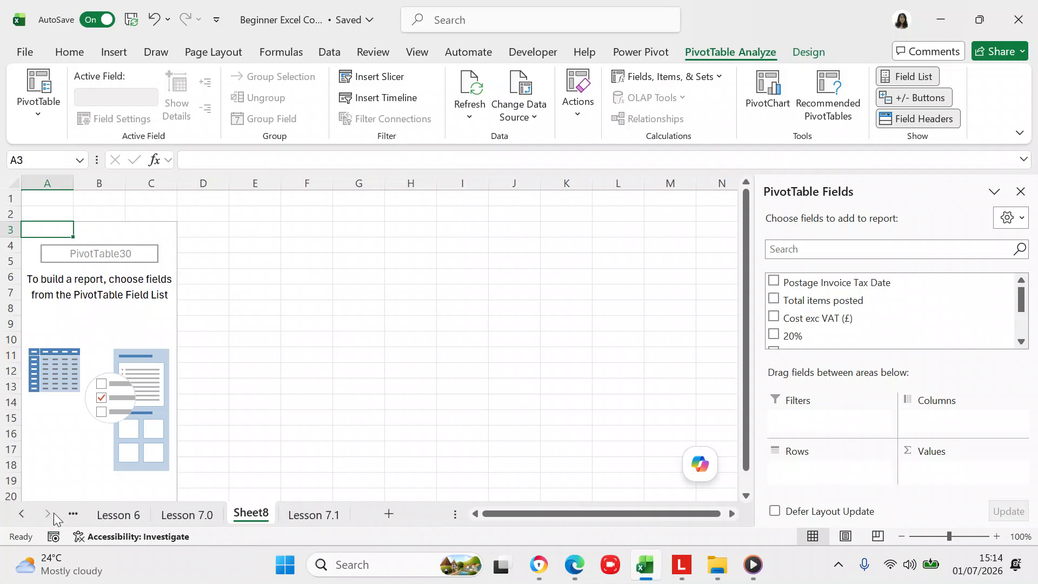
pyautogui.click(266, 515)
pyautogui.moveTo(267, 515); pyautogui.dragTo(352, 514)
# Rename Sheet8 as "Pivot 7.1" and select a cell inside the empty PivotTable
pyautogui.click(335, 516)
pyautogui.doubleClick(335, 515)
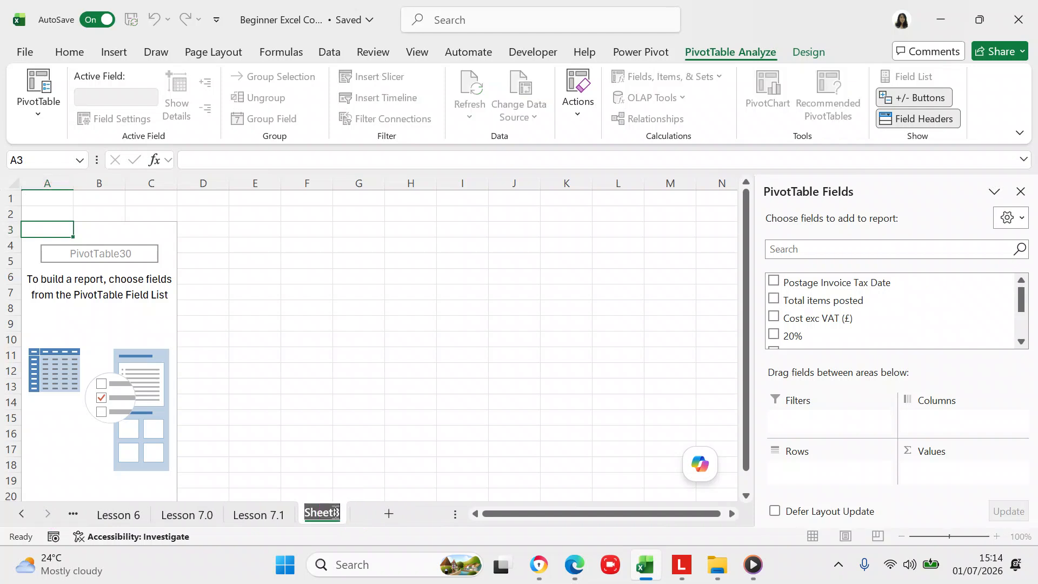
pyautogui.write('Pivot')
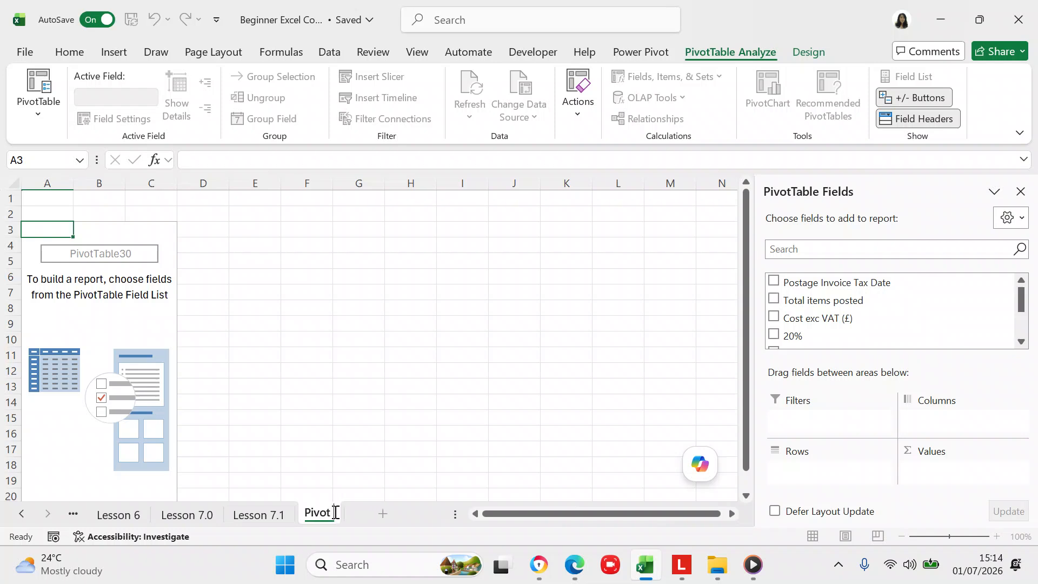
pyautogui.write(' T.1')
pyautogui.click(387, 439)
pyautogui.click(129, 321)
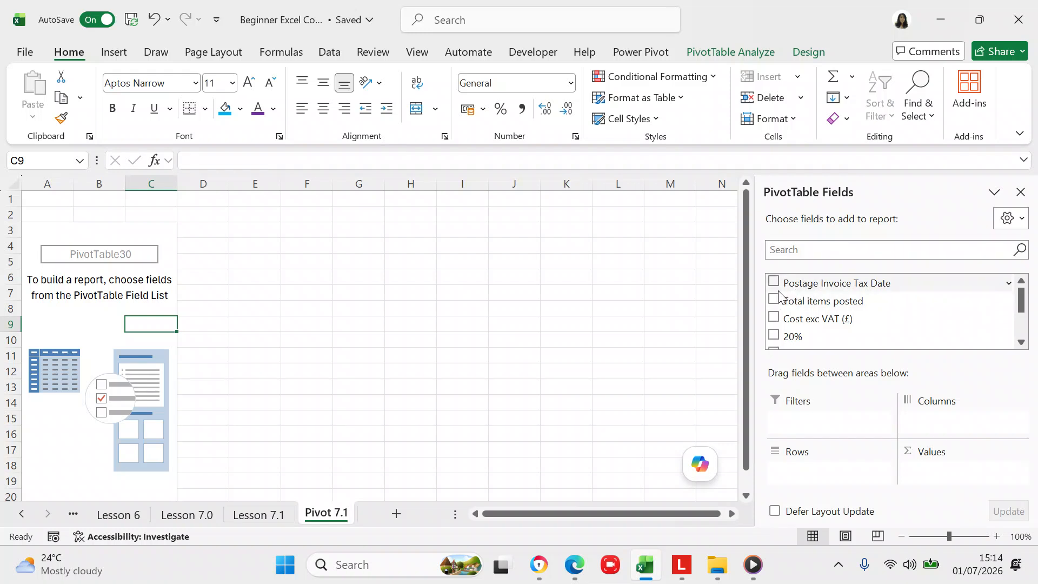
# Add the Postage Invoice Tax Date, Total items posted and Cost plus VAT (£) fields to the new PivotTable
pyautogui.click(774, 284)
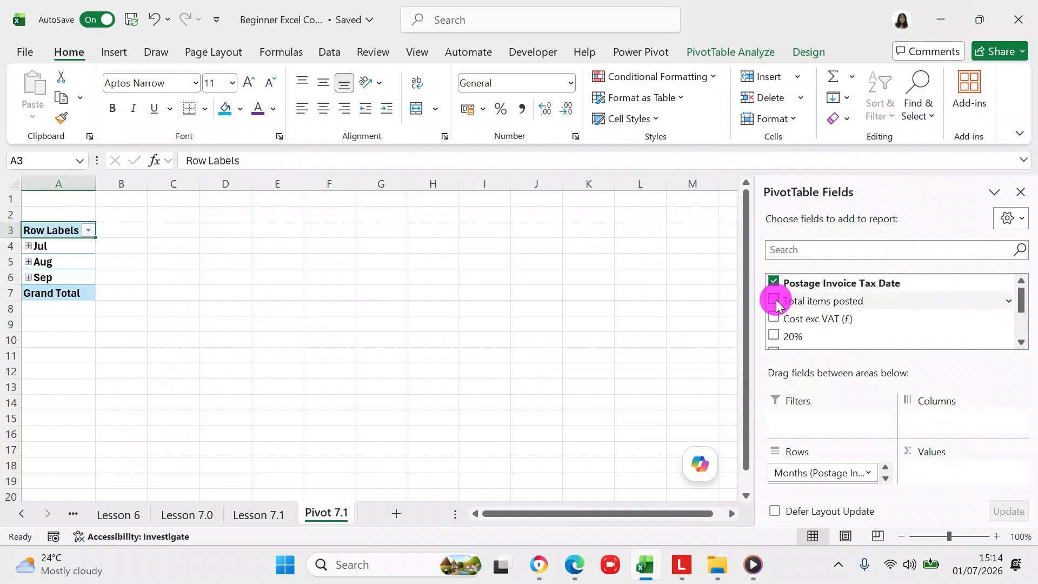
pyautogui.click(775, 301)
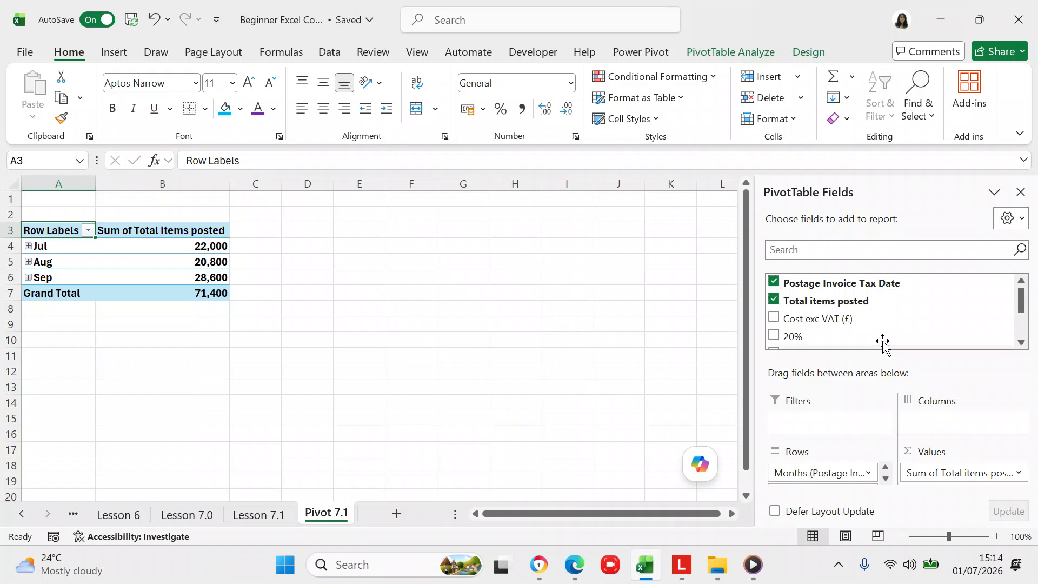
pyautogui.click(1020, 343)
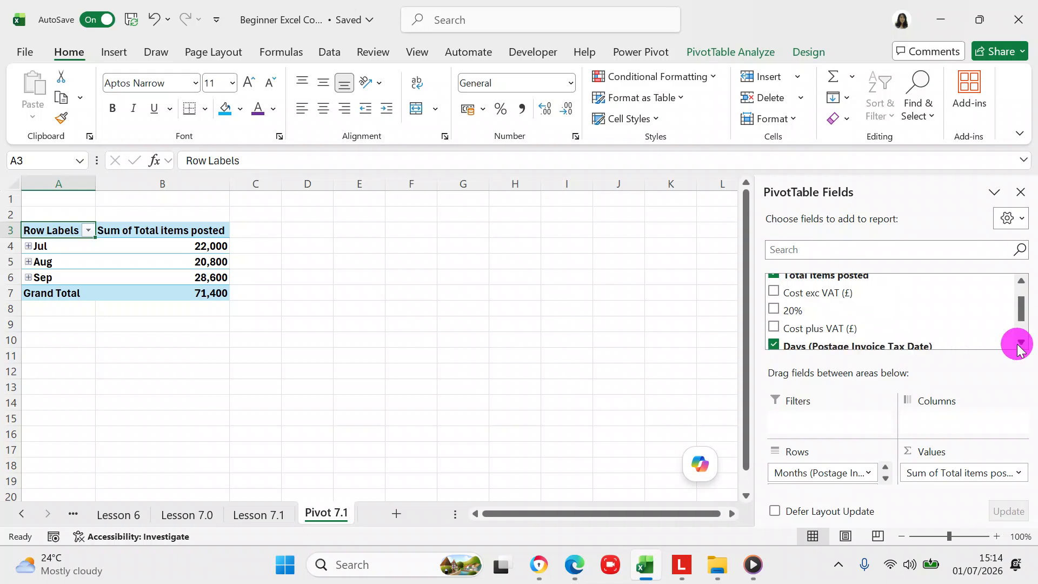
pyautogui.click(781, 331)
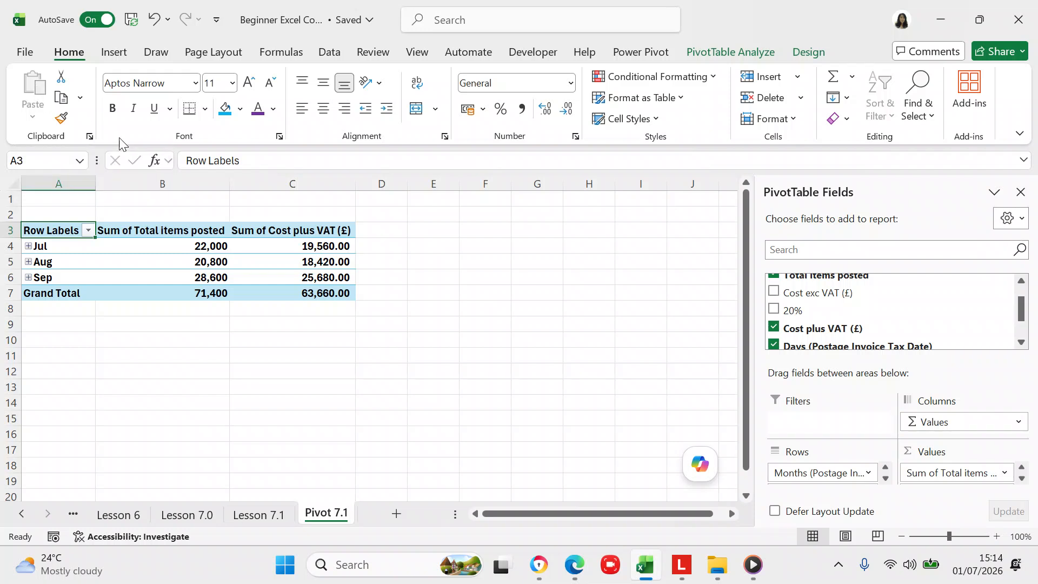
# Undo the fields added to the new PivotTable and the renaming of its sheet
pyautogui.click(156, 20)
pyautogui.click(156, 21)
pyautogui.click(155, 21)
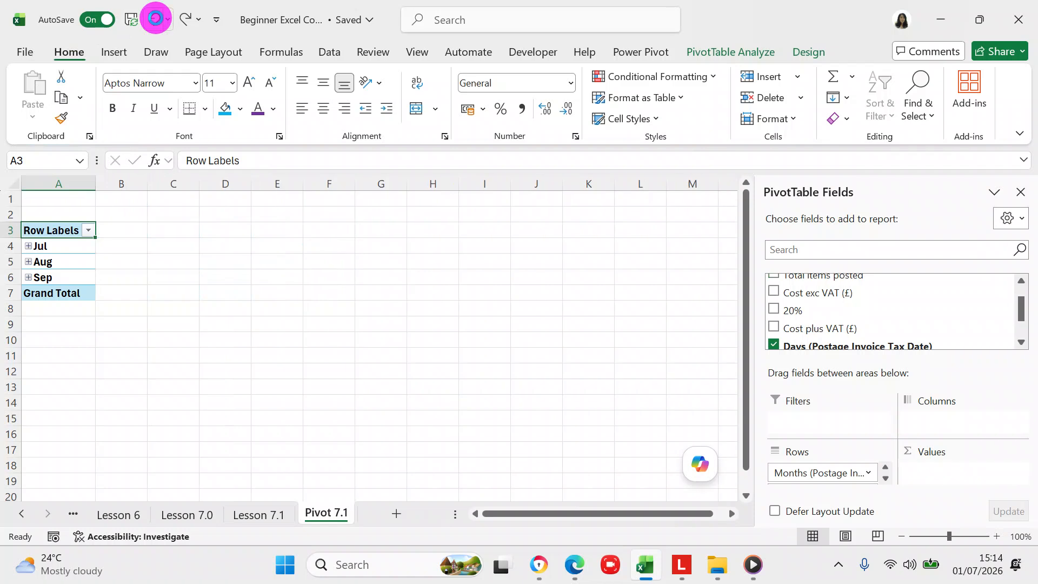
pyautogui.click(156, 21)
pyautogui.click(156, 21)
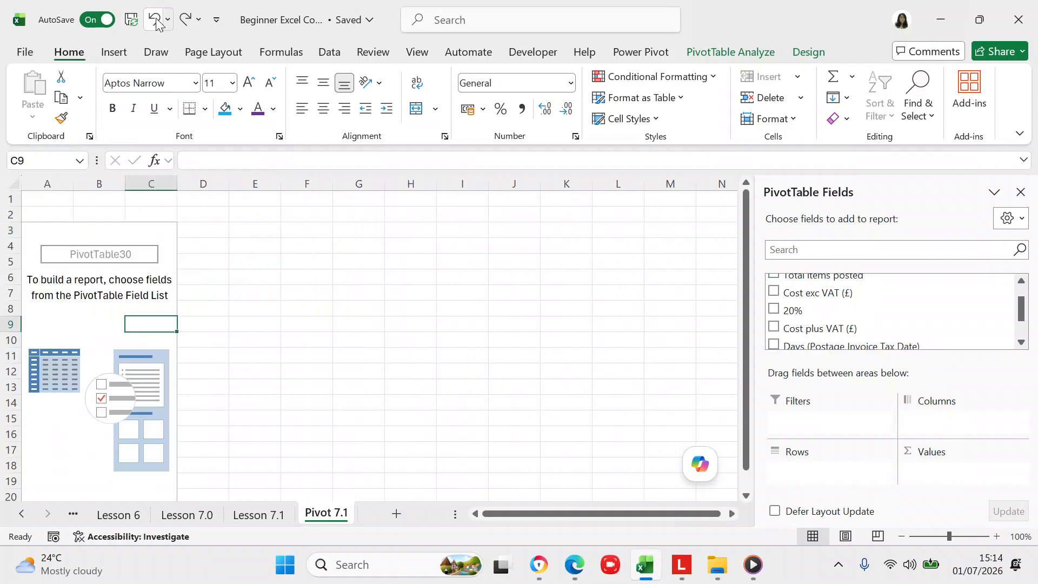
pyautogui.click(157, 22)
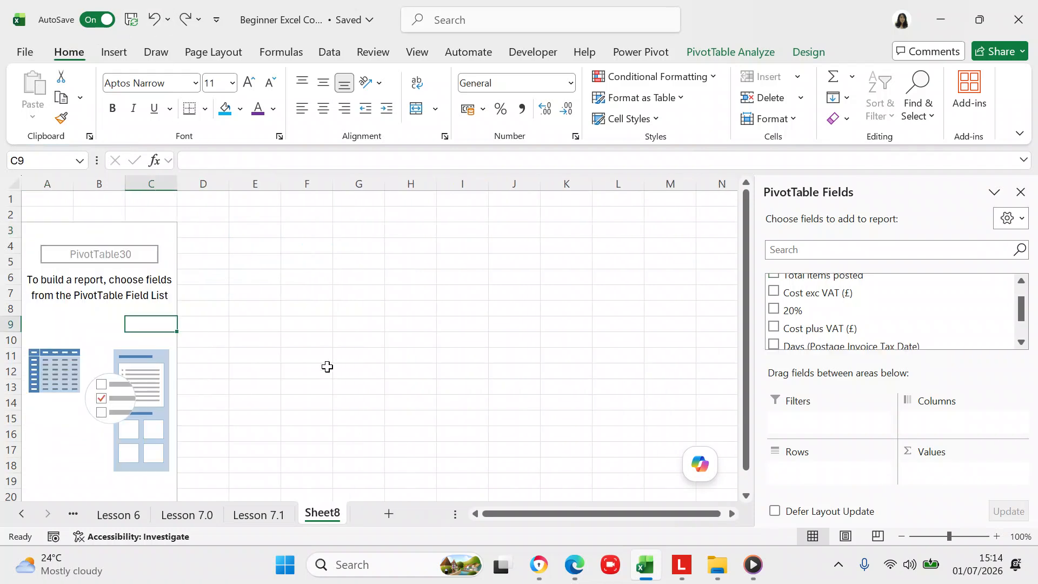
# Delete the Sheet8 worksheet holding the empty PivotTable
pyautogui.rightClick(321, 513)
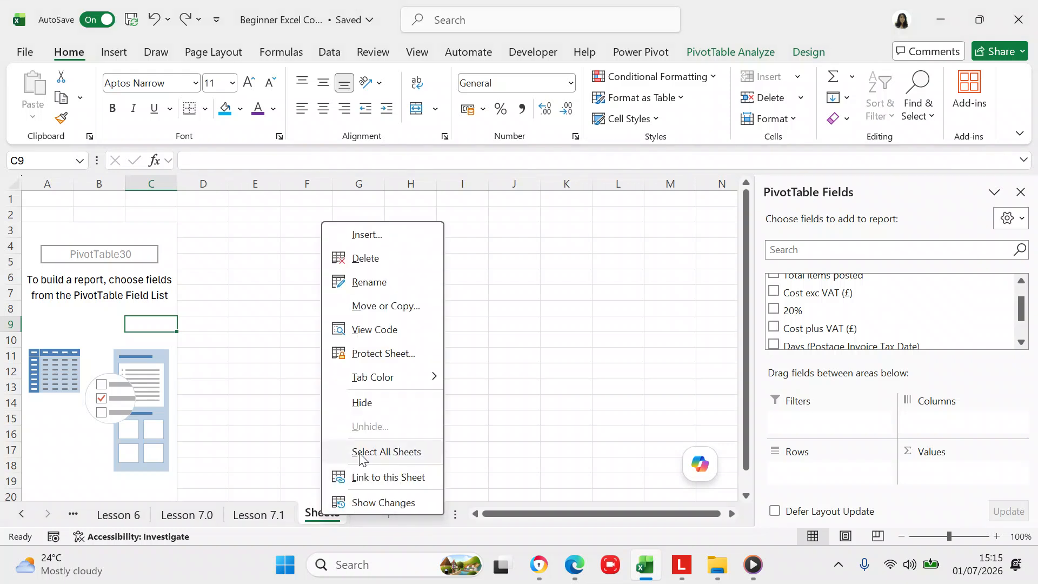
pyautogui.click(372, 260)
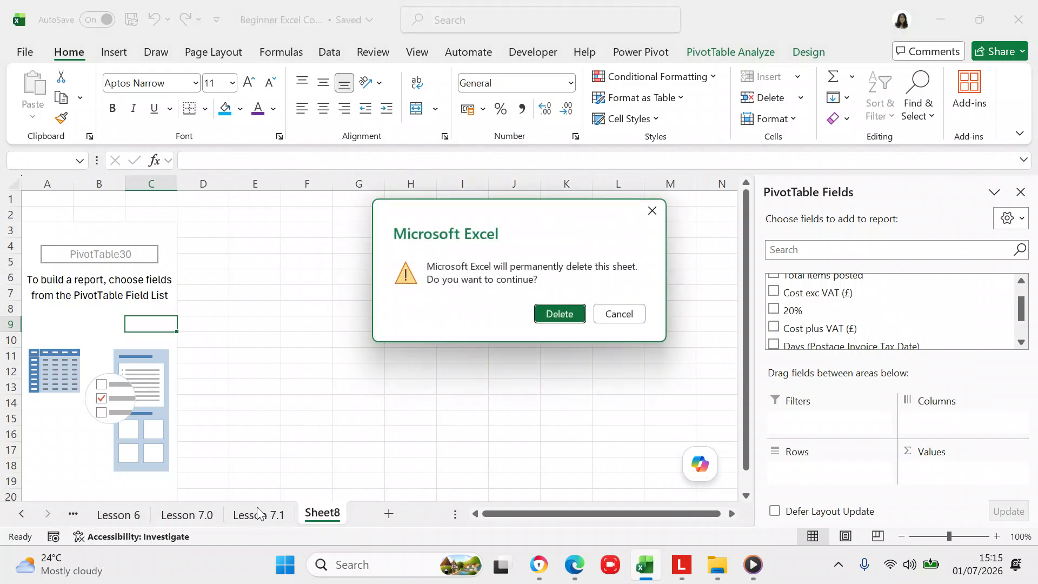
pyautogui.click(557, 315)
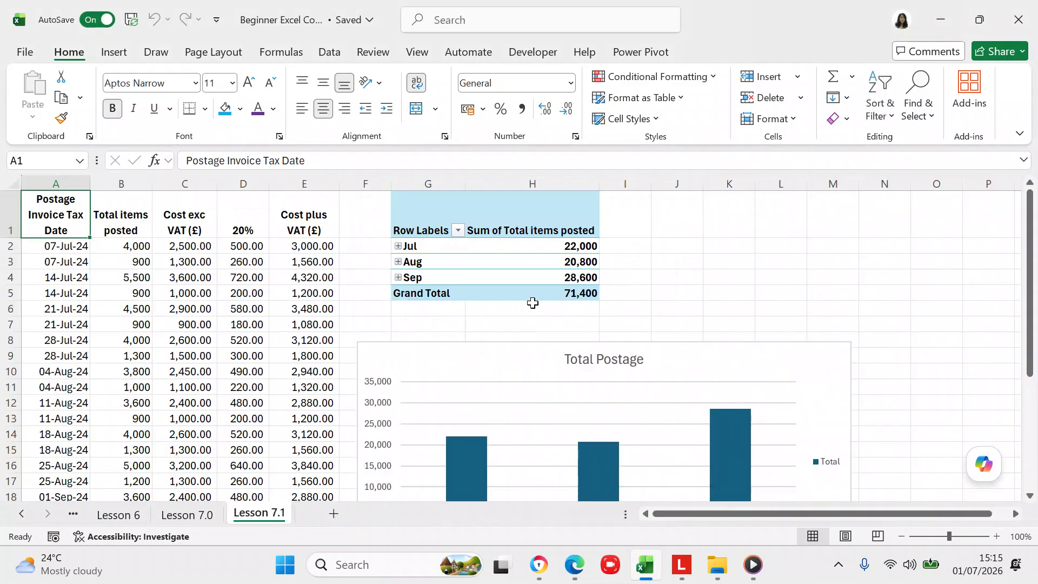
# Insert a PivotChart with PivotTable on a new worksheet from the Lesson 7.1 postage data in A1:E27
pyautogui.moveTo(440, 250); pyautogui.dragTo(54, 227)
pyautogui.click(94, 384)
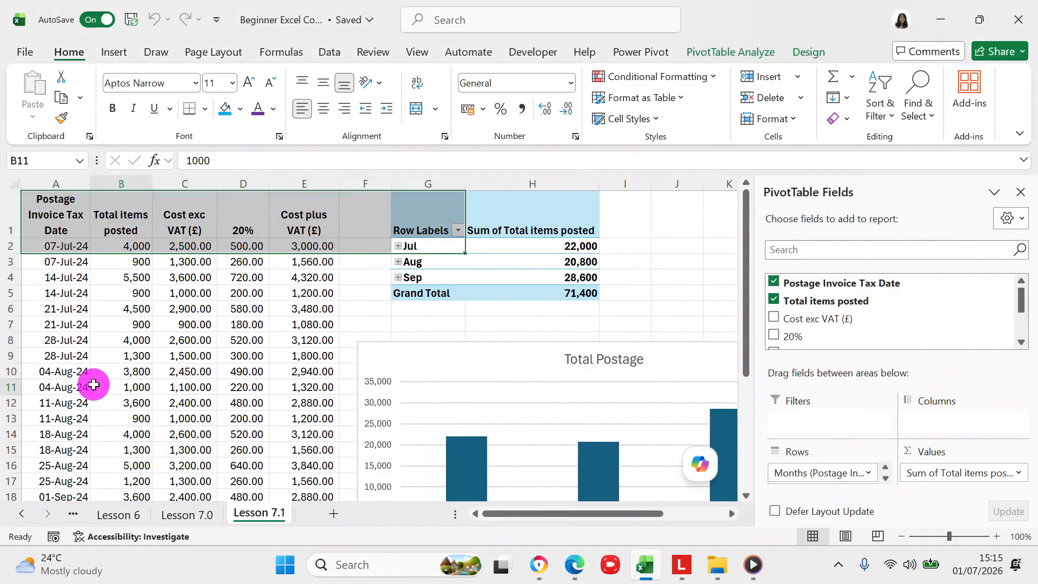
pyautogui.click(56, 212)
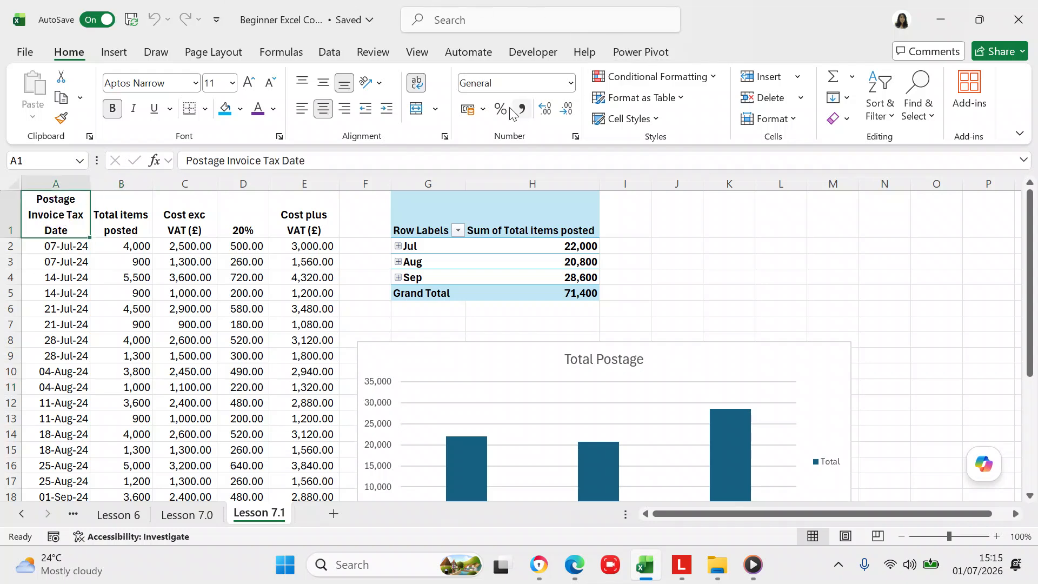
pyautogui.click(115, 52)
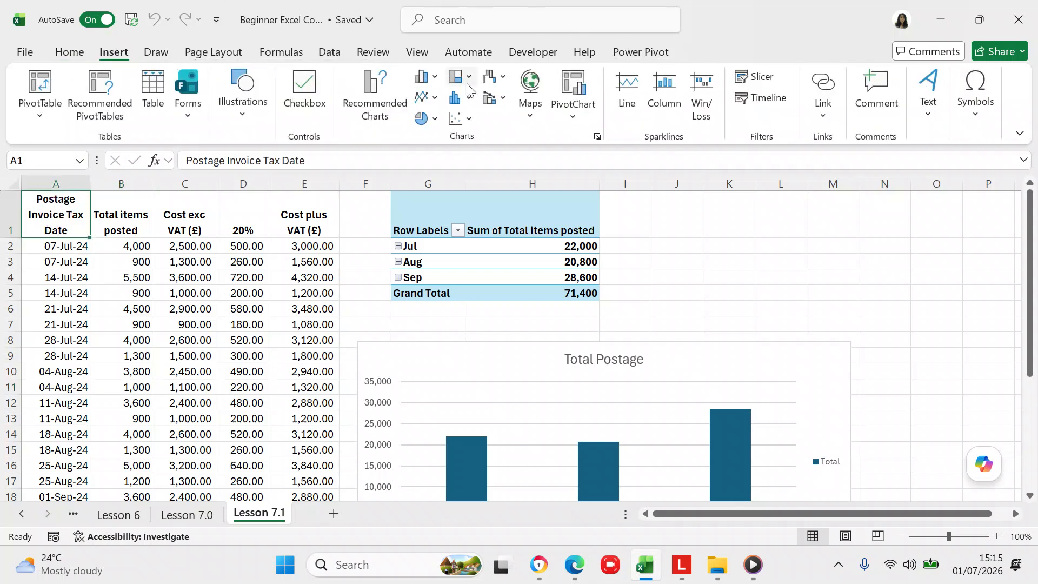
pyautogui.click(573, 115)
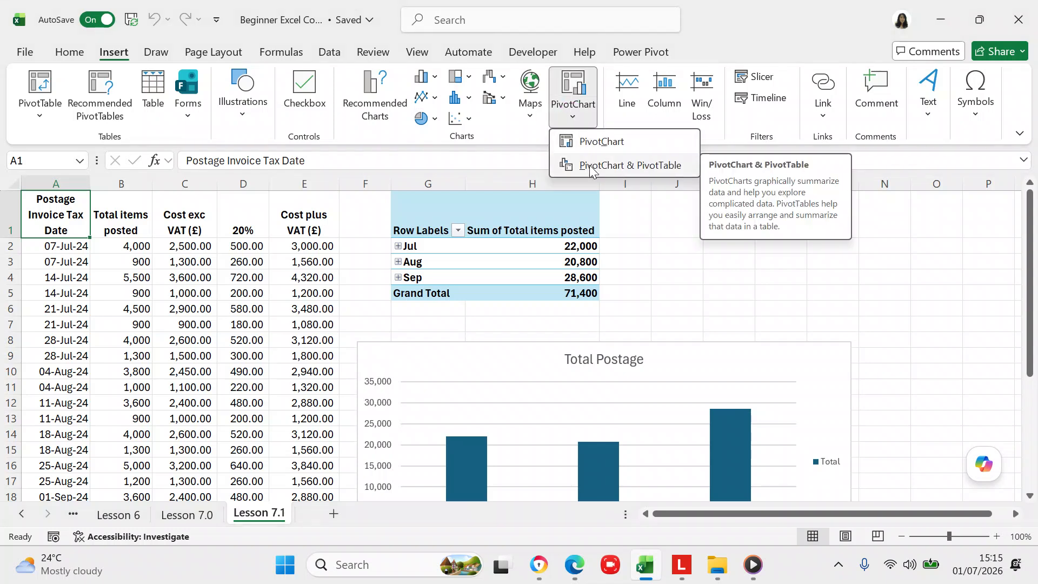
pyautogui.press('Escape')
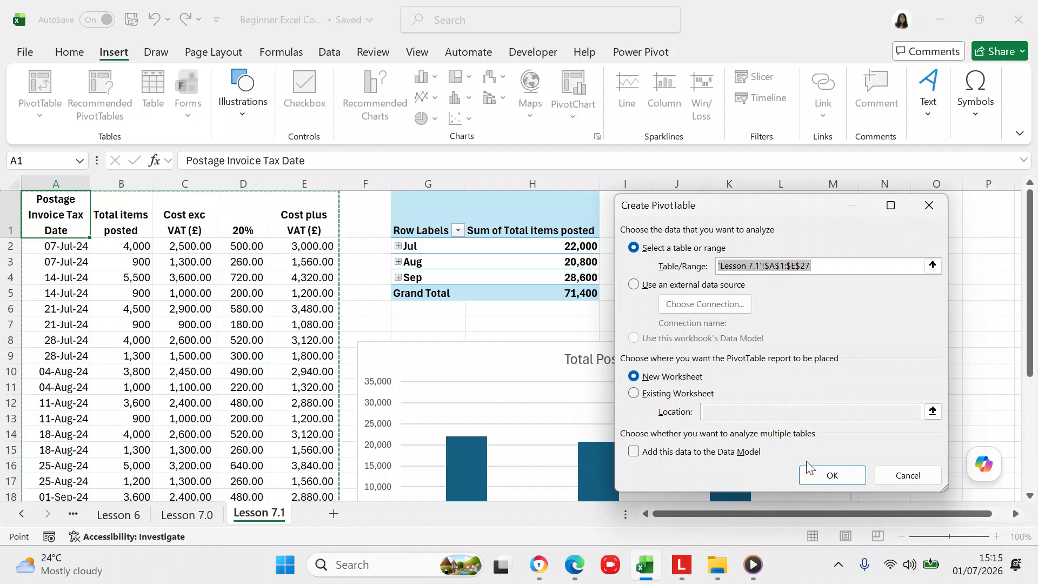
pyautogui.click(817, 476)
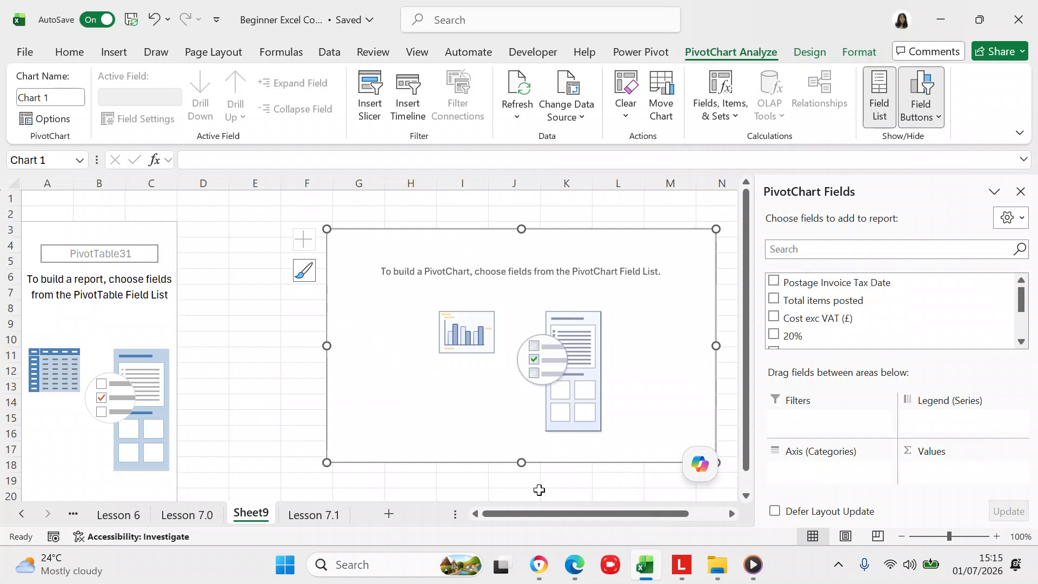
# Move the new sheet after Lesson 7.1 and rename it "Pivot 7.1"
pyautogui.moveTo(254, 513)
pyautogui.mouseDown()
pyautogui.moveTo(352, 492)
pyautogui.moveTo(385, 507)
pyautogui.mouseUp()
pyautogui.doubleClick(335, 514)
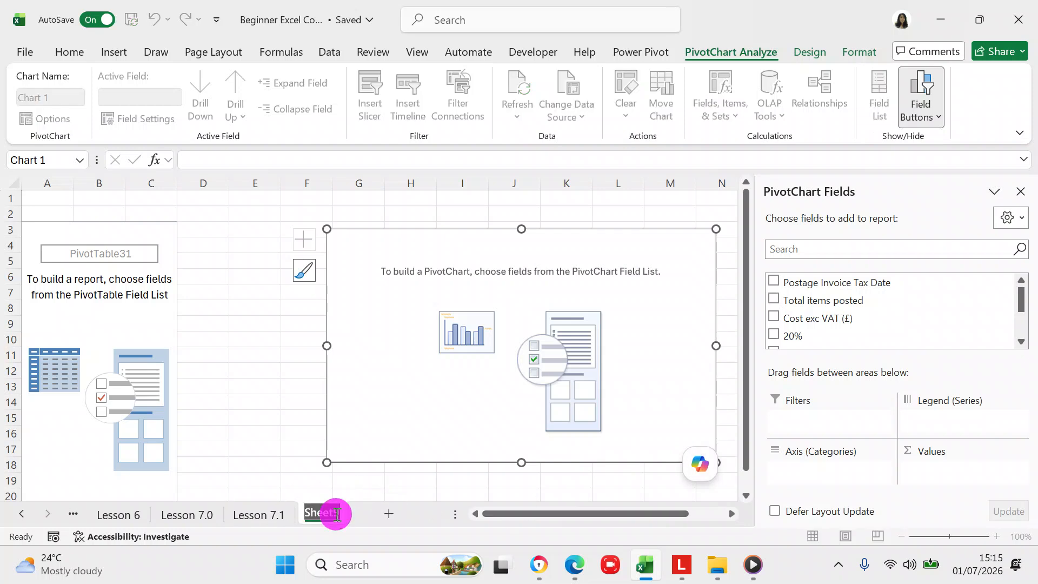
pyautogui.write('Pivot T')
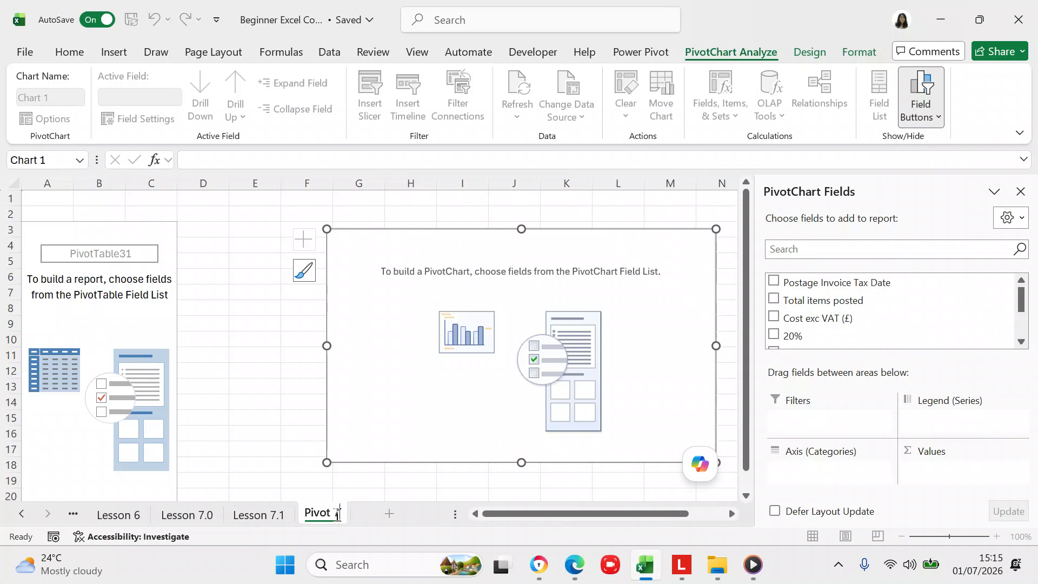
pyautogui.write('.1')
pyautogui.press('Return')
pyautogui.click(273, 427)
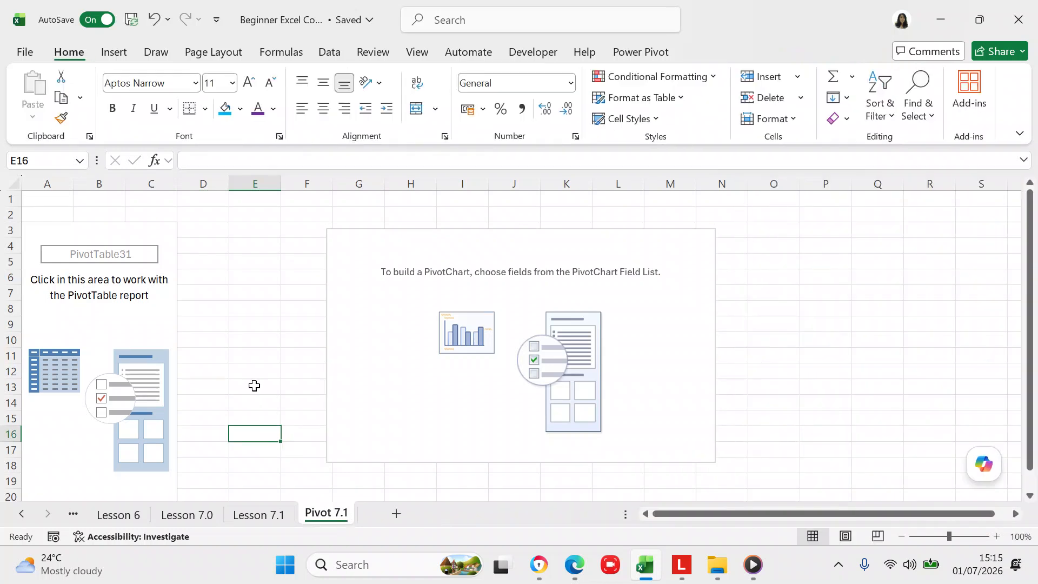
# Add the Postage Invoice Tax Date, Total items posted and Cost exc VAT (£) fields to the empty PivotTable
pyautogui.click(125, 302)
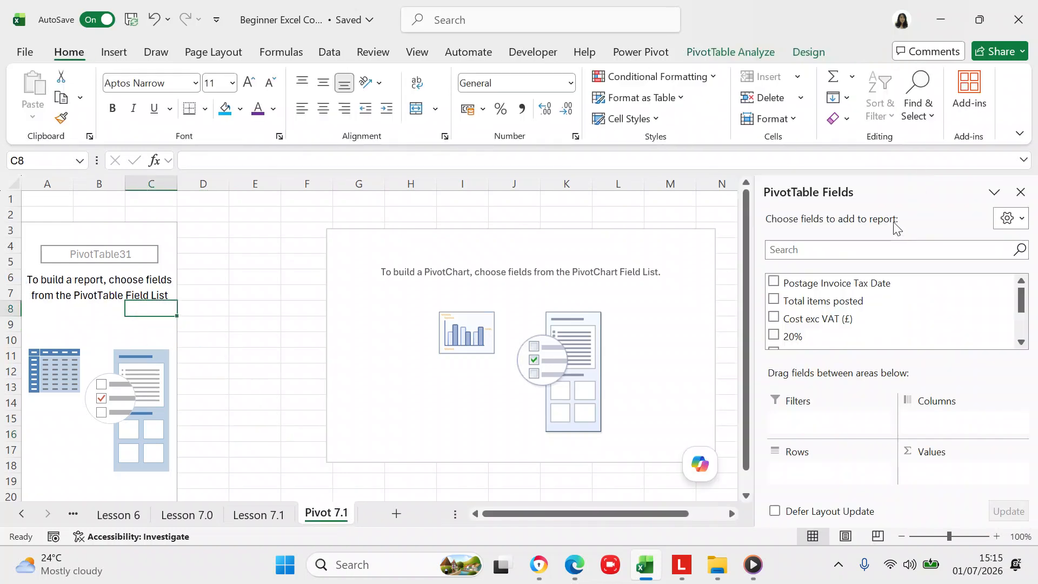
pyautogui.click(774, 282)
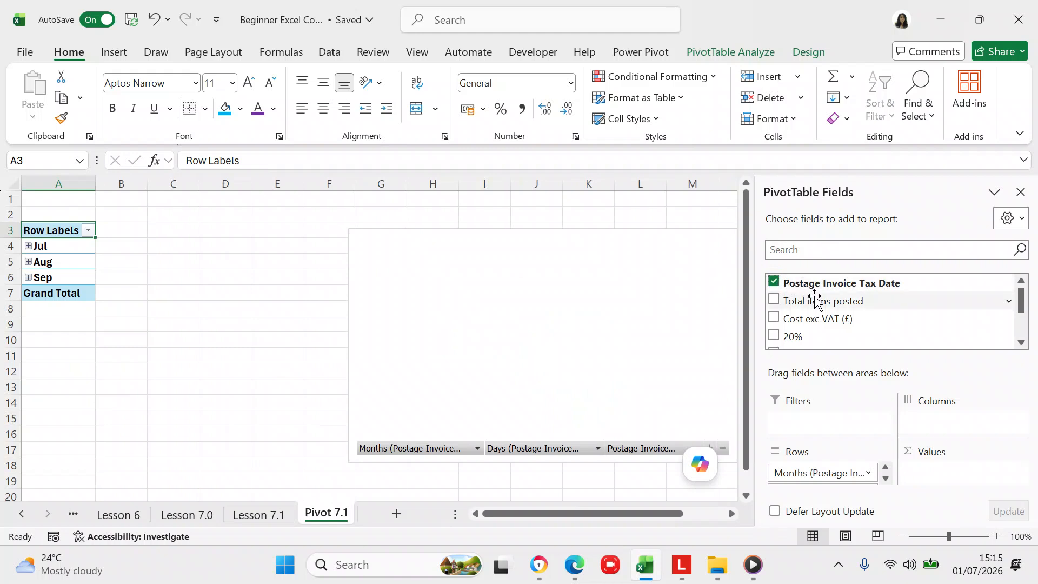
pyautogui.click(773, 299)
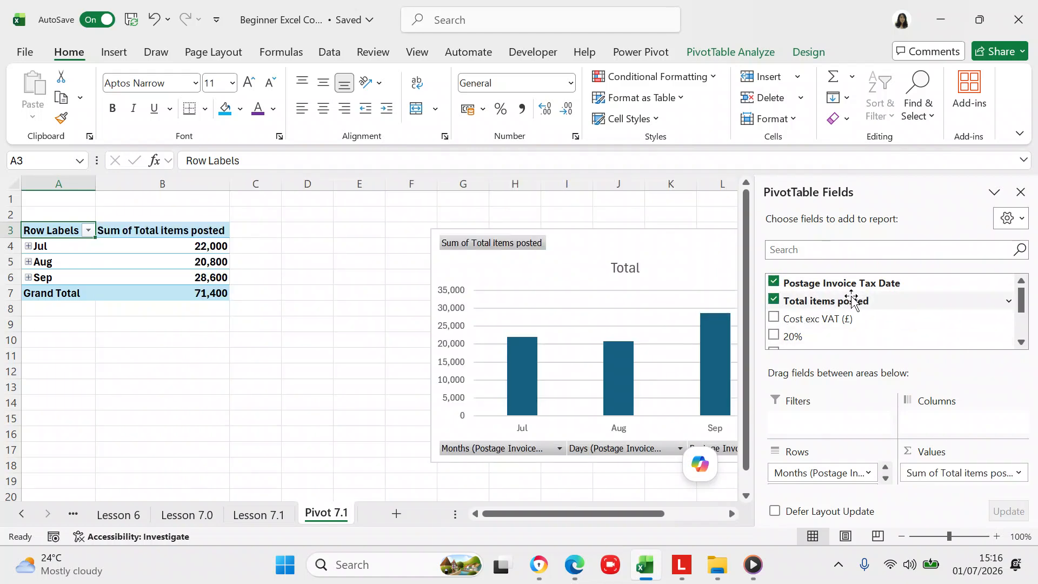
pyautogui.click(1021, 341)
pyautogui.click(1021, 341)
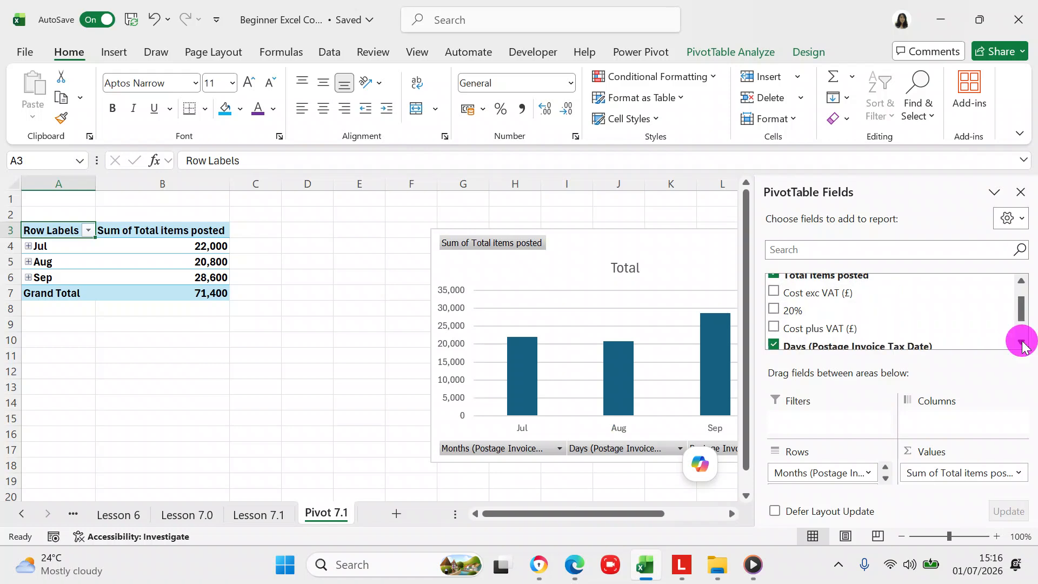
pyautogui.click(1021, 341)
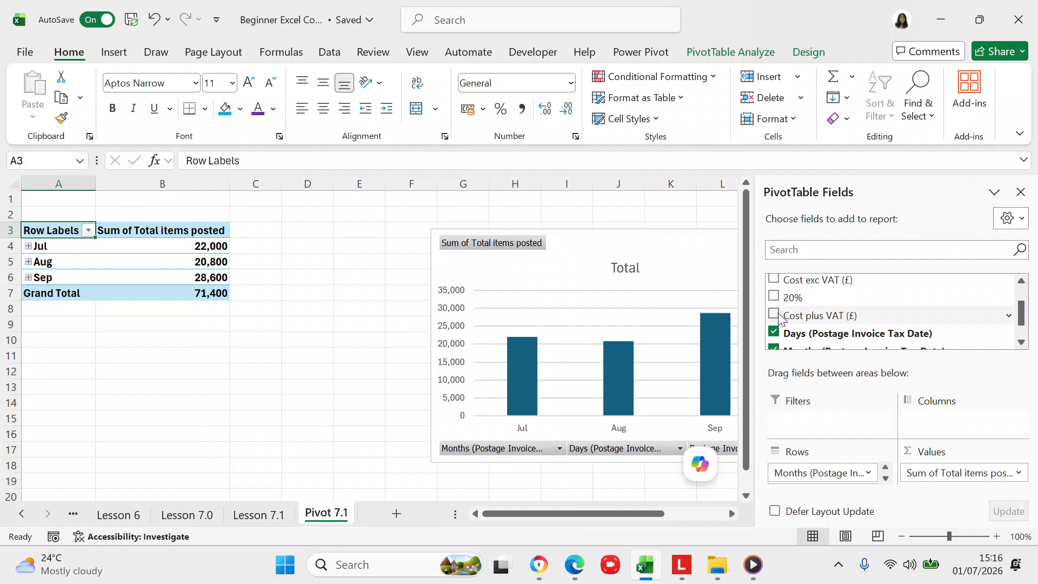
pyautogui.click(773, 280)
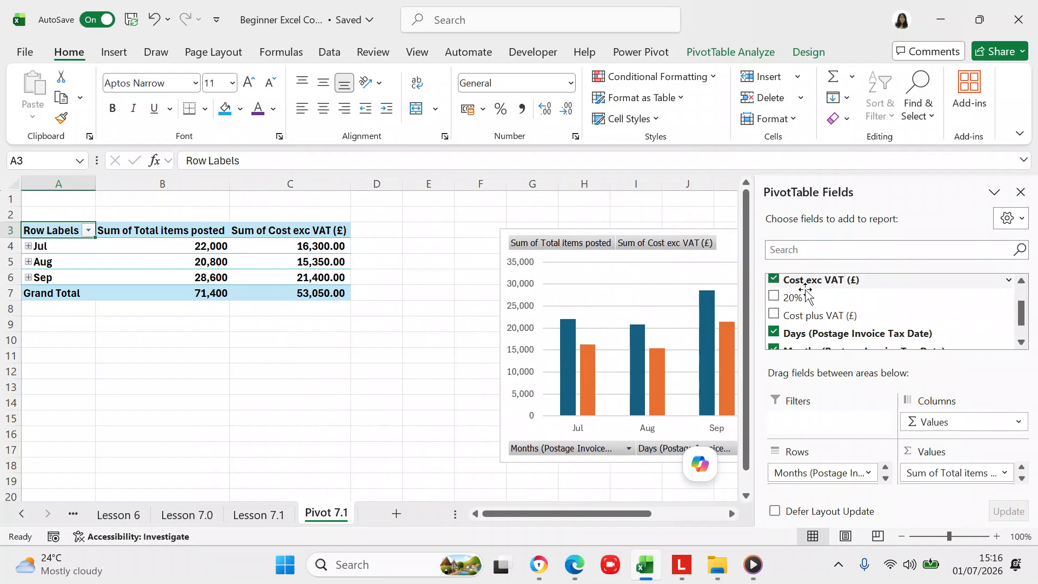
# Move the PivotChart closer to the PivotTable, starting in column D
pyautogui.moveTo(727, 241); pyautogui.dragTo(604, 223)
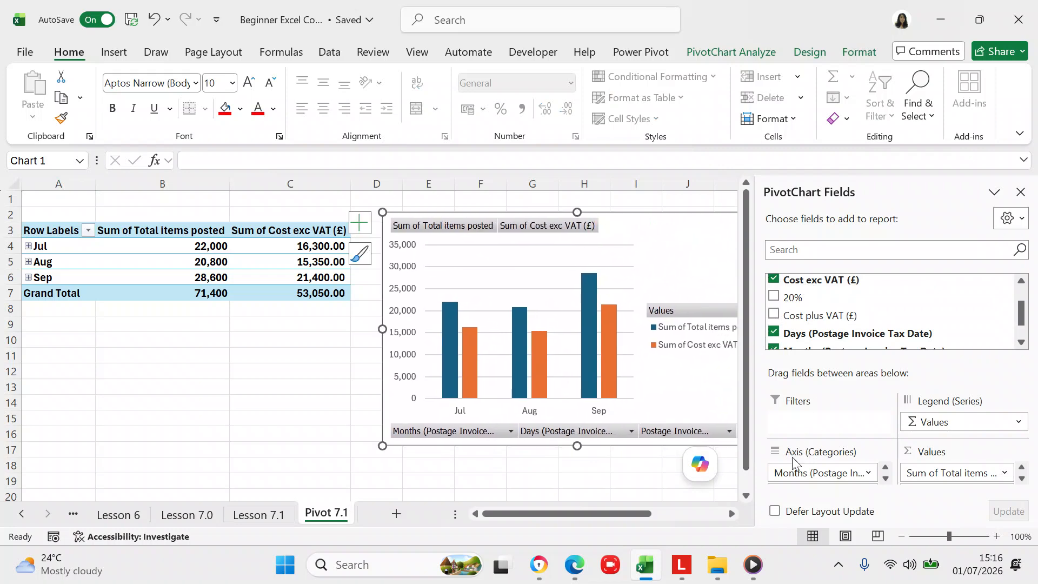
pyautogui.click(732, 513)
pyautogui.click(732, 513)
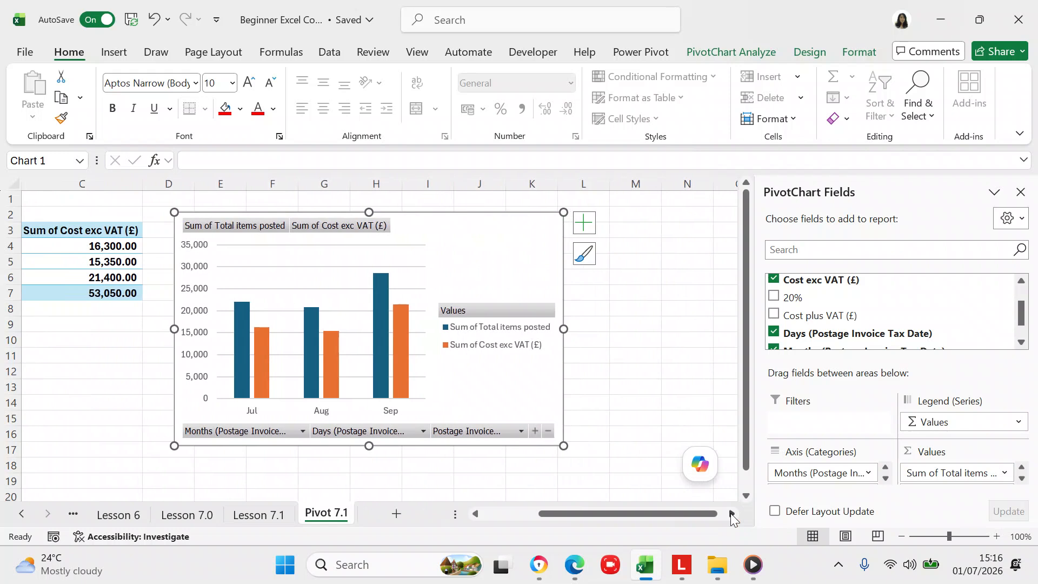
pyautogui.click(640, 360)
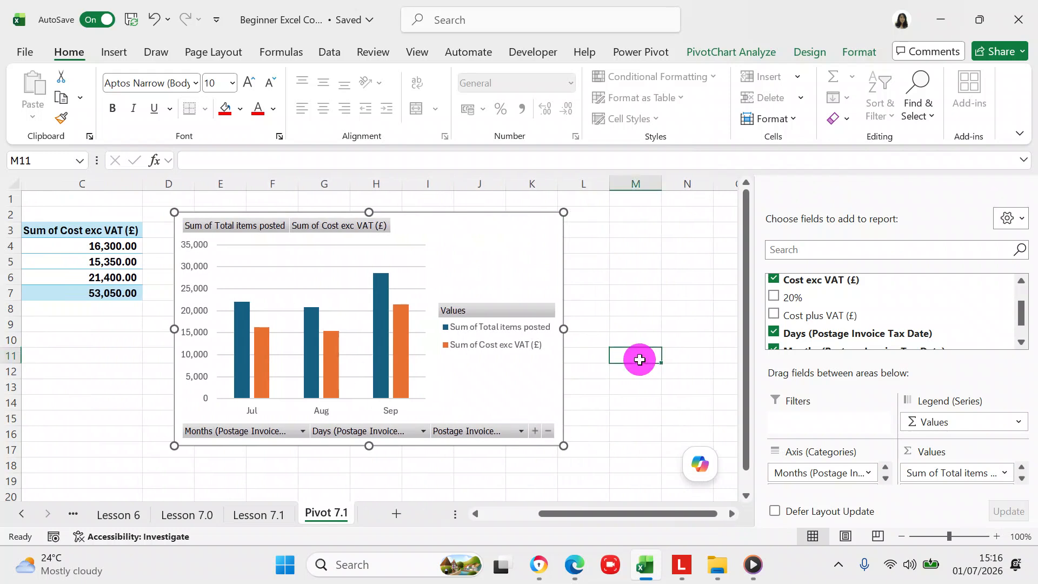
# Hide all field buttons on the PivotChart and close its field list
pyautogui.click(481, 257)
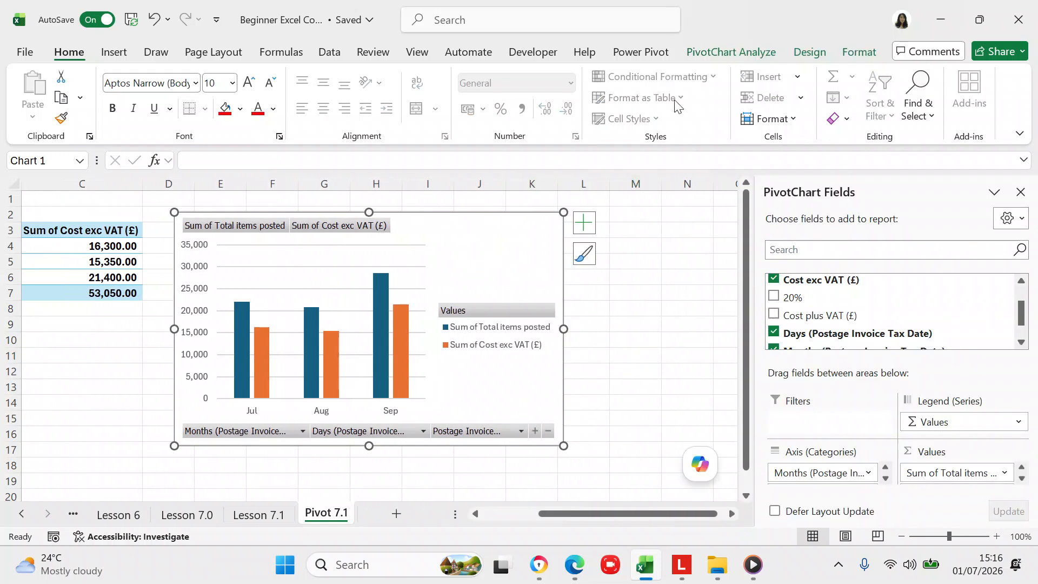
pyautogui.click(746, 54)
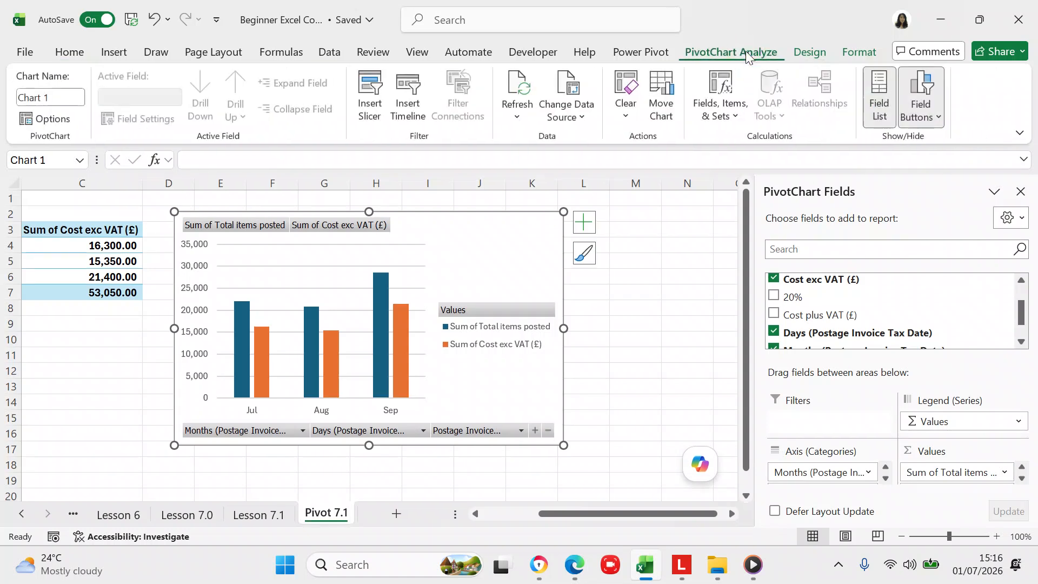
pyautogui.click(939, 119)
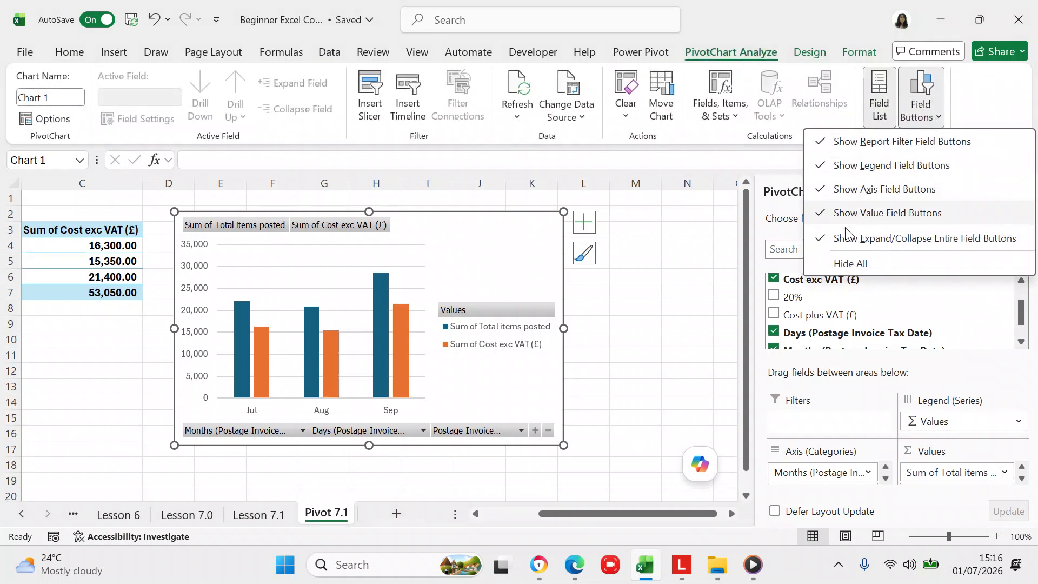
pyautogui.click(828, 264)
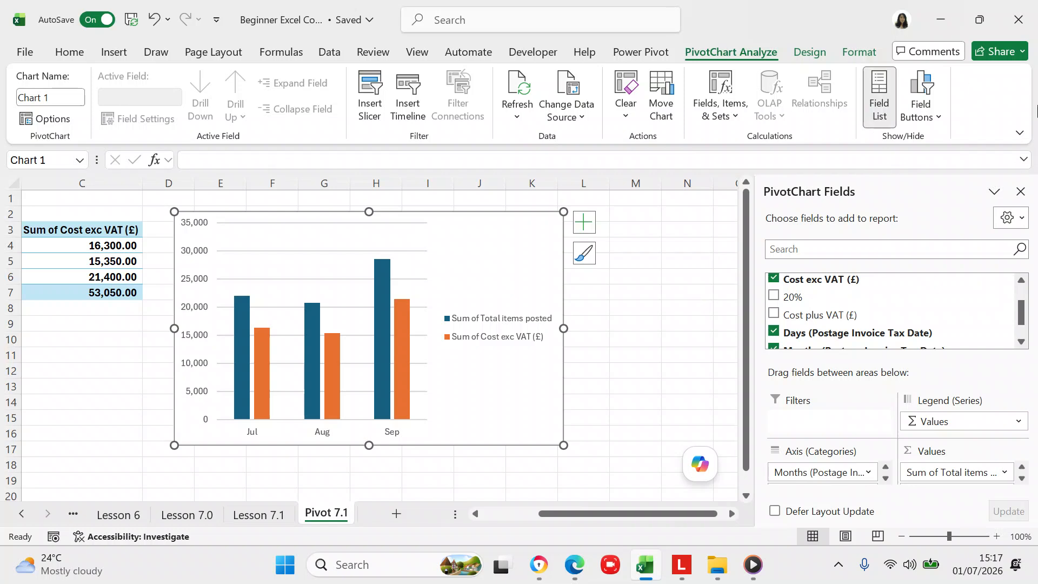
pyautogui.click(1021, 190)
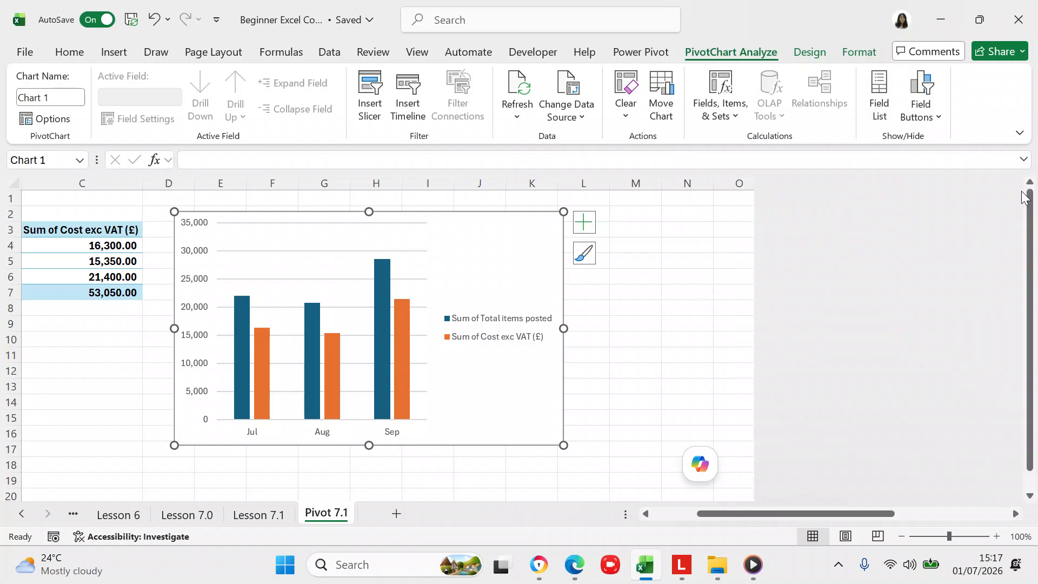
pyautogui.moveTo(808, 515); pyautogui.dragTo(666, 526)
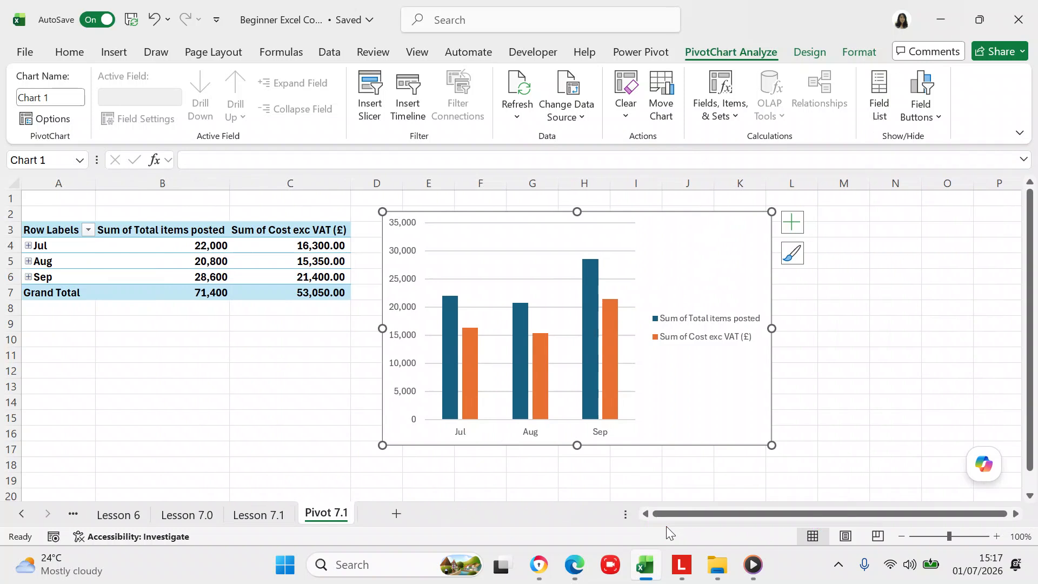
# Return to the Lesson 7.1 sheet and view the available PivotChart insertion options without inserting anything
pyautogui.click(265, 520)
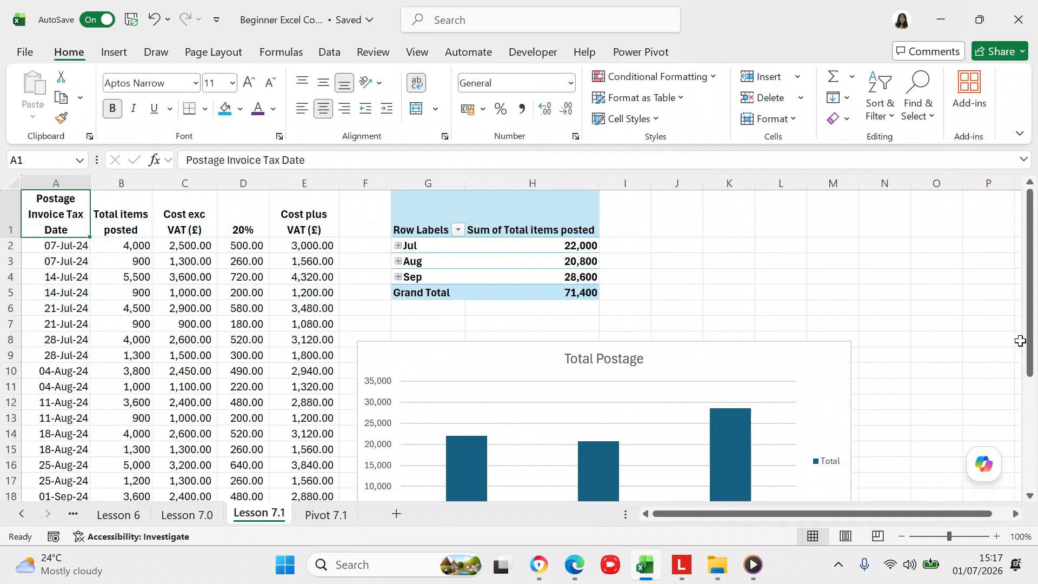
pyautogui.click(1031, 354)
pyautogui.moveTo(1031, 354)
pyautogui.mouseDown()
pyautogui.moveTo(1031, 389)
pyautogui.moveTo(1031, 363)
pyautogui.mouseUp()
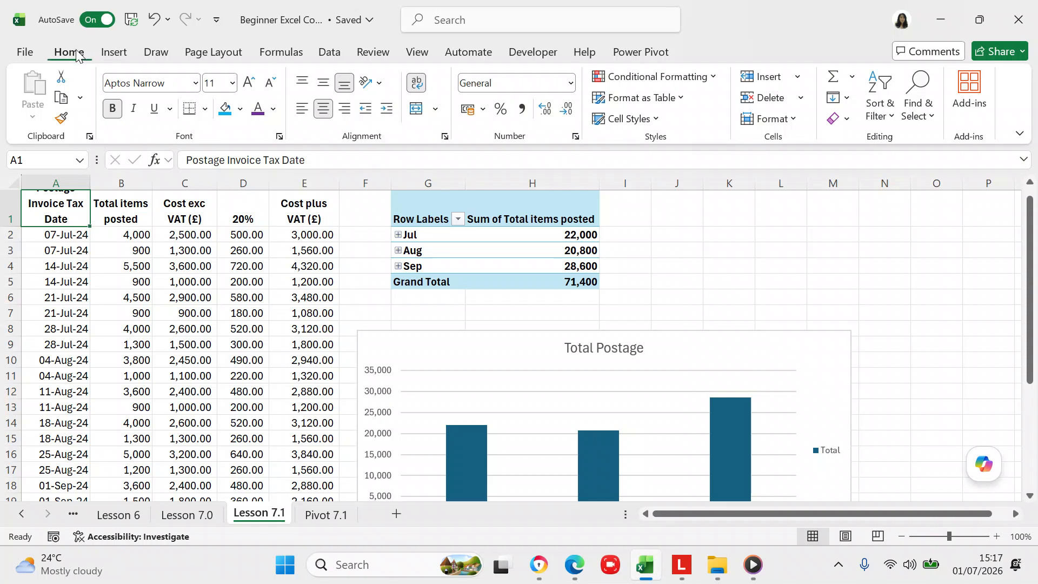
pyautogui.click(105, 53)
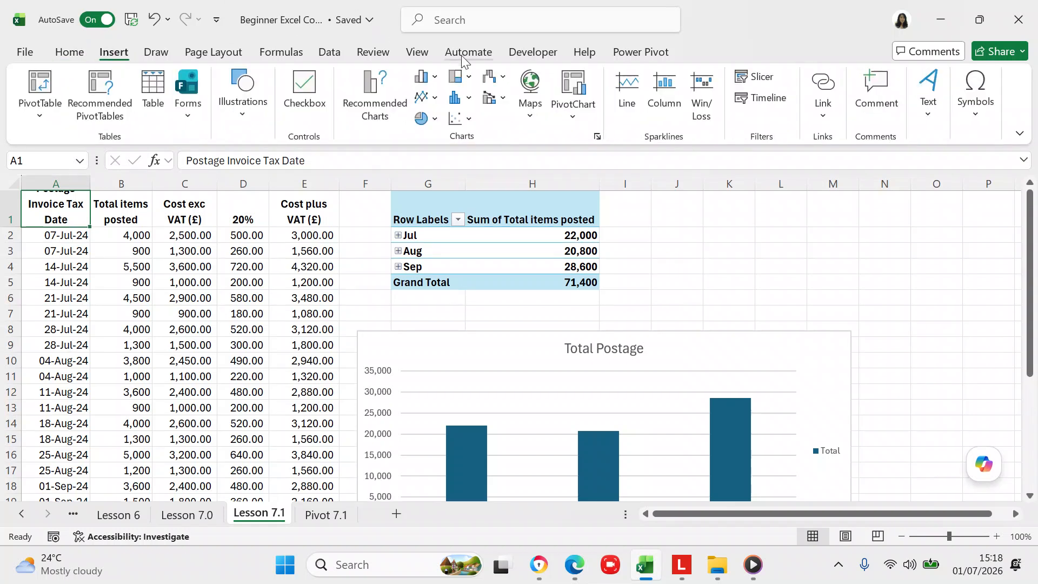
pyautogui.click(574, 113)
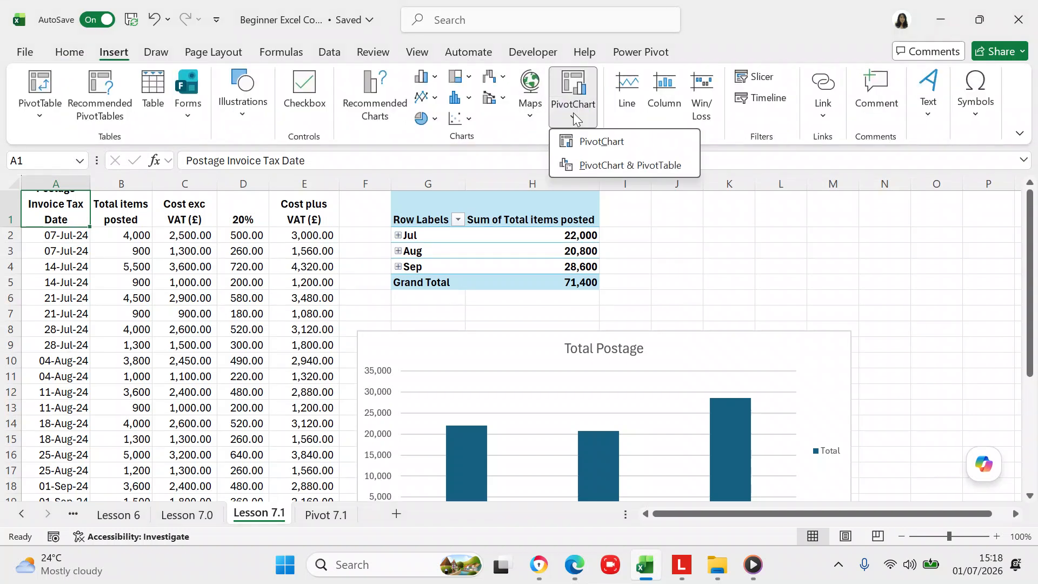
pyautogui.click(679, 227)
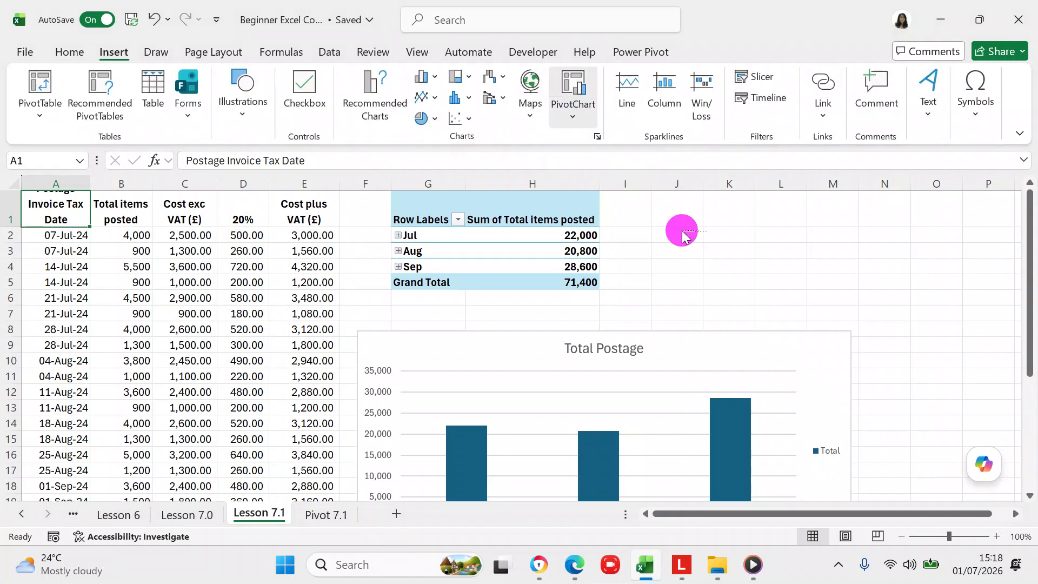
# Review the charts on the Pivot 7.1, Lesson 7.1 and Lesson 7.0 sheets, ending at the Training Metrics pie chart
pyautogui.click(333, 520)
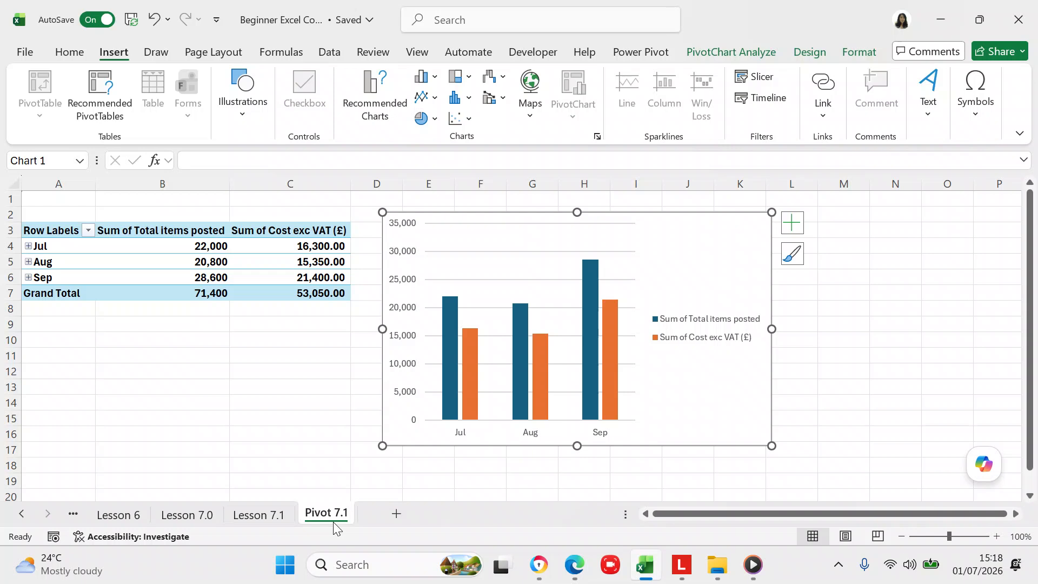
pyautogui.click(236, 518)
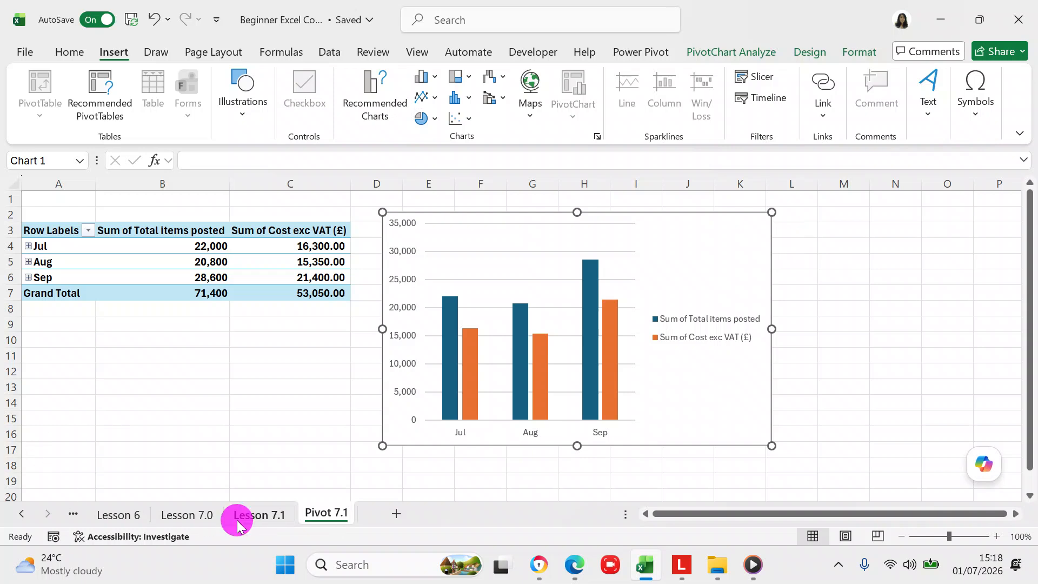
pyautogui.click(192, 516)
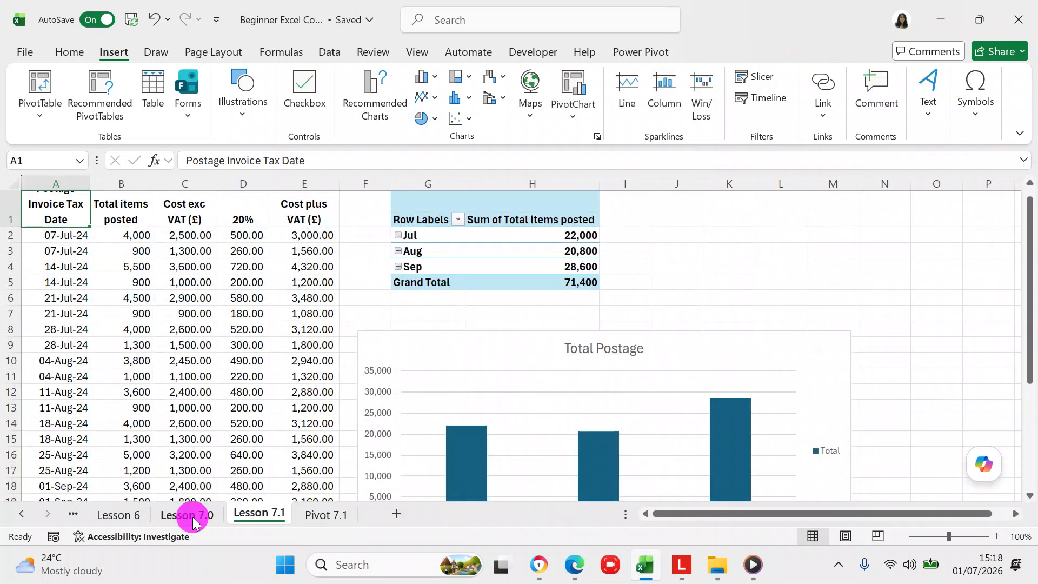
pyautogui.click(194, 518)
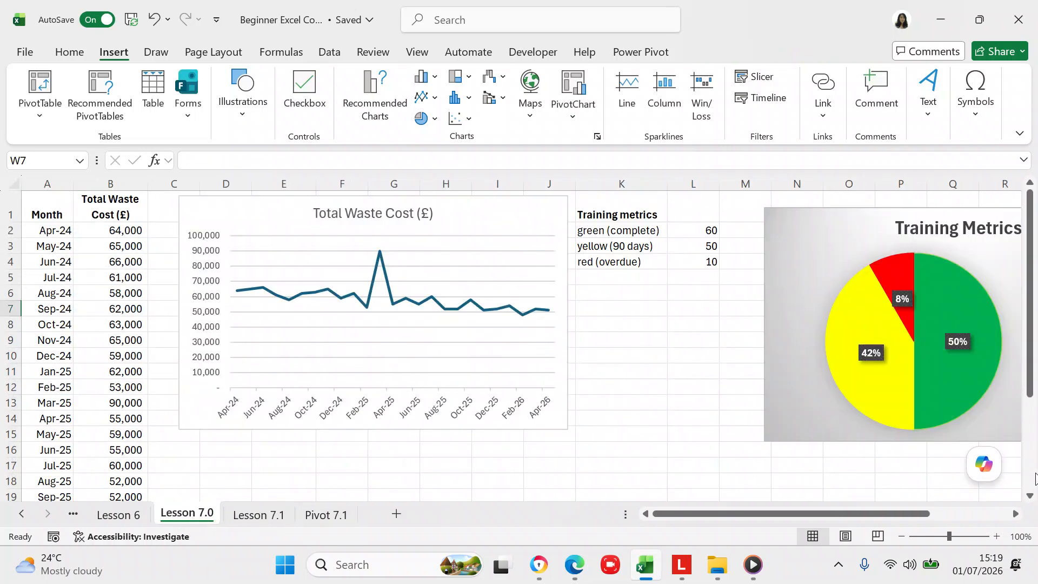
pyautogui.click(1016, 513)
pyautogui.click(1015, 514)
pyautogui.click(1015, 513)
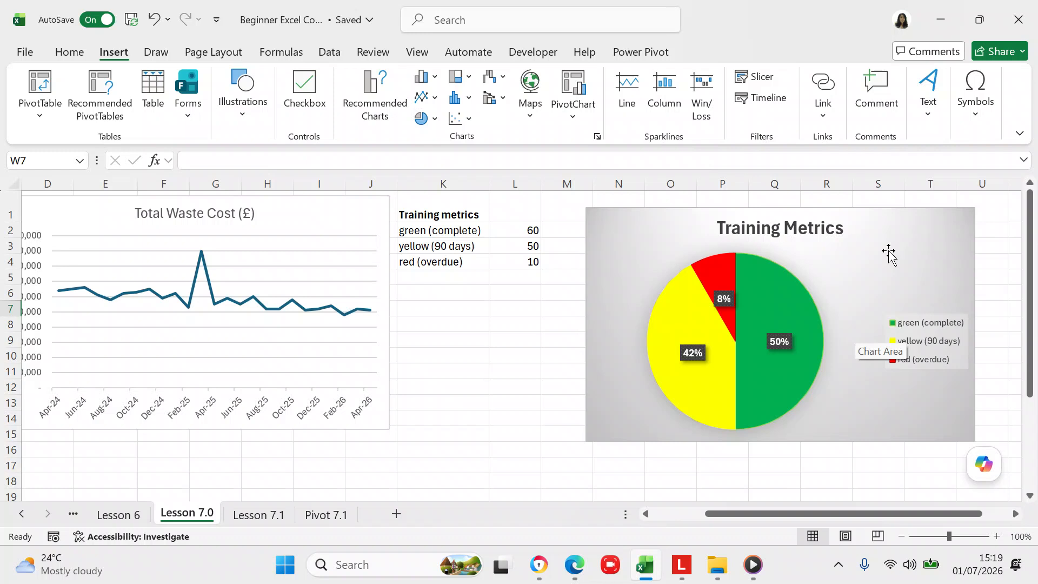
# Nudge the Training Metrics pie chart slightly closer to its source data and deselect it
pyautogui.click(918, 246)
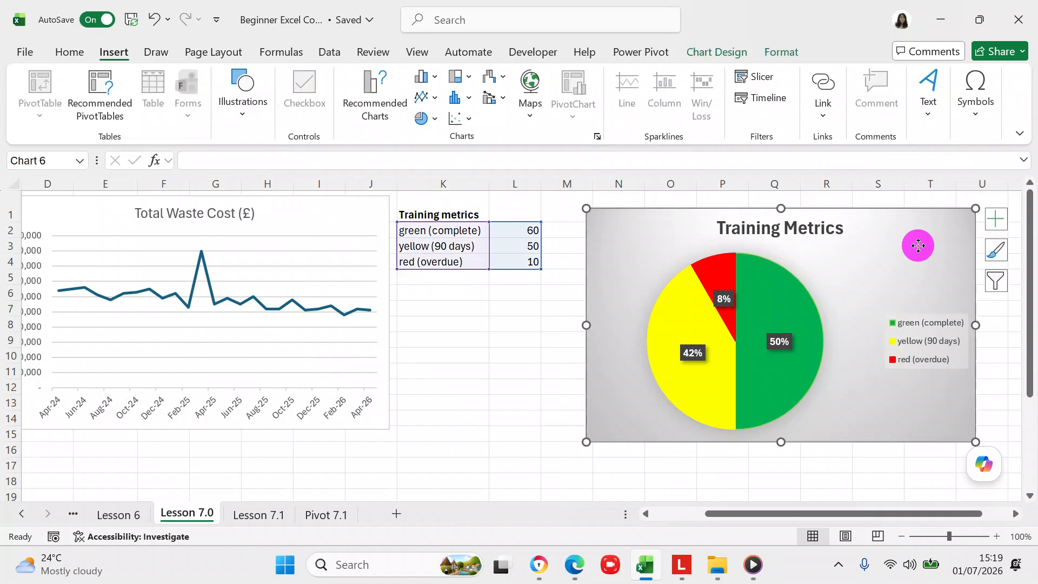
pyautogui.moveTo(918, 246)
pyautogui.mouseDown()
pyautogui.moveTo(908, 332)
pyautogui.moveTo(762, 340)
pyautogui.moveTo(913, 303)
pyautogui.moveTo(914, 245)
pyautogui.mouseUp()
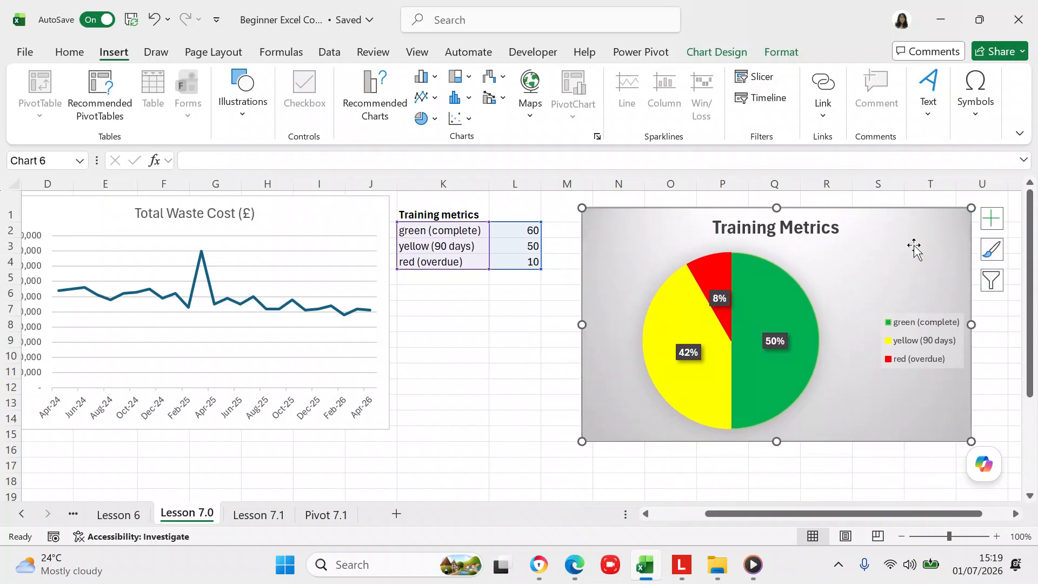
pyautogui.click(540, 314)
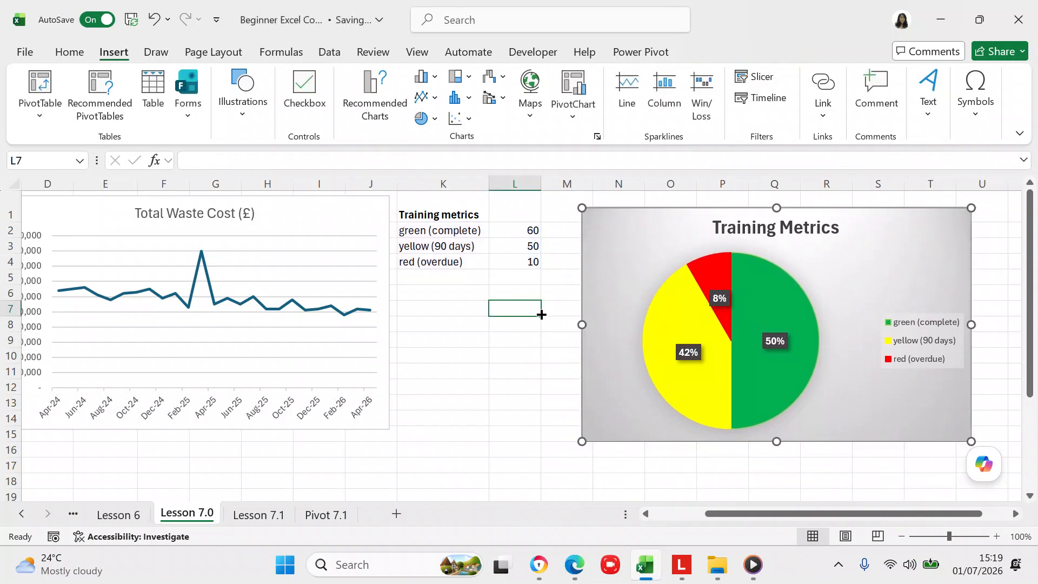